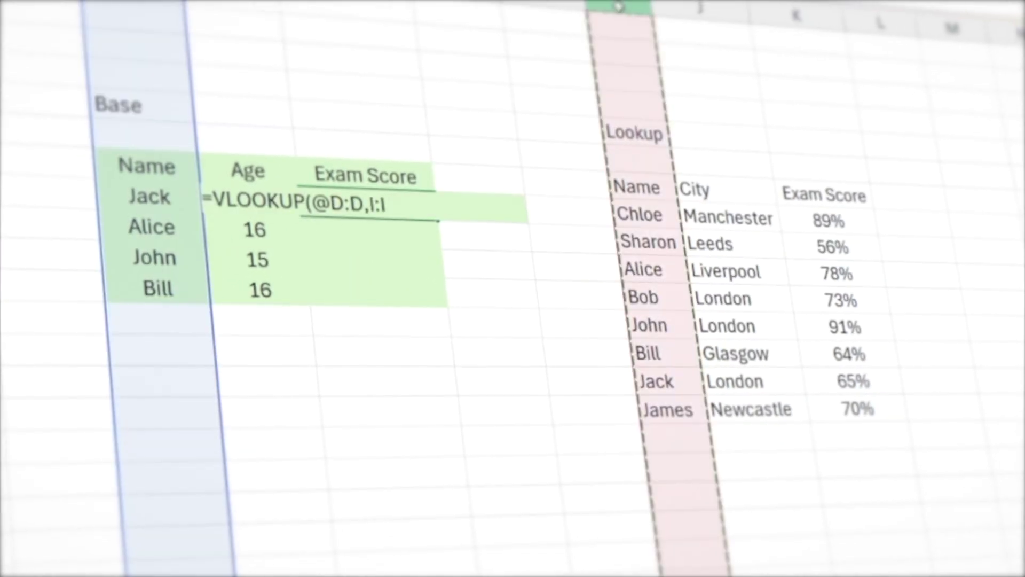
Step: Extend the VLOOKUP formula's table array to columns I:K and continue to its next argument
left_click_drag(641, 8, 769, 16)
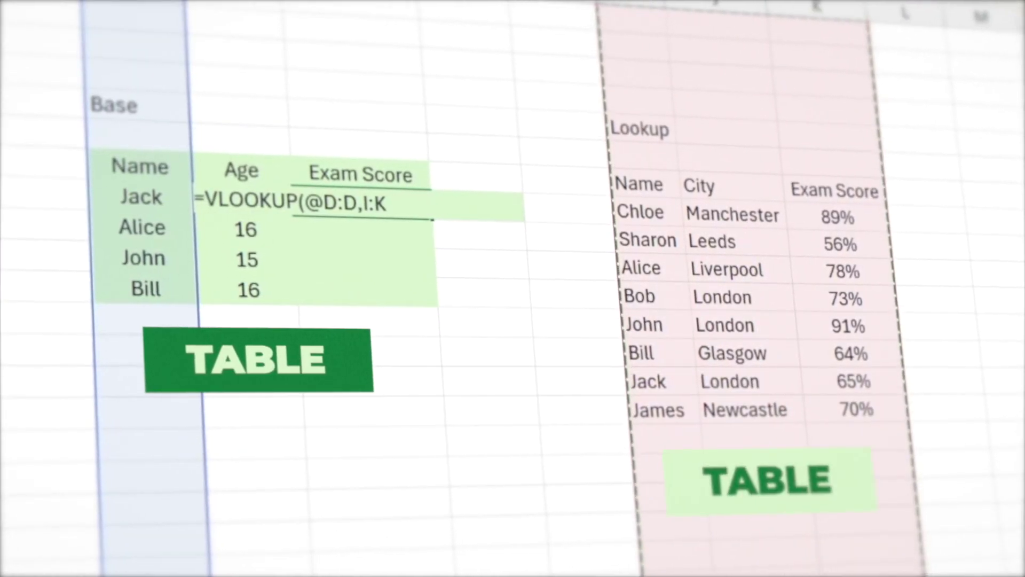
type(",")
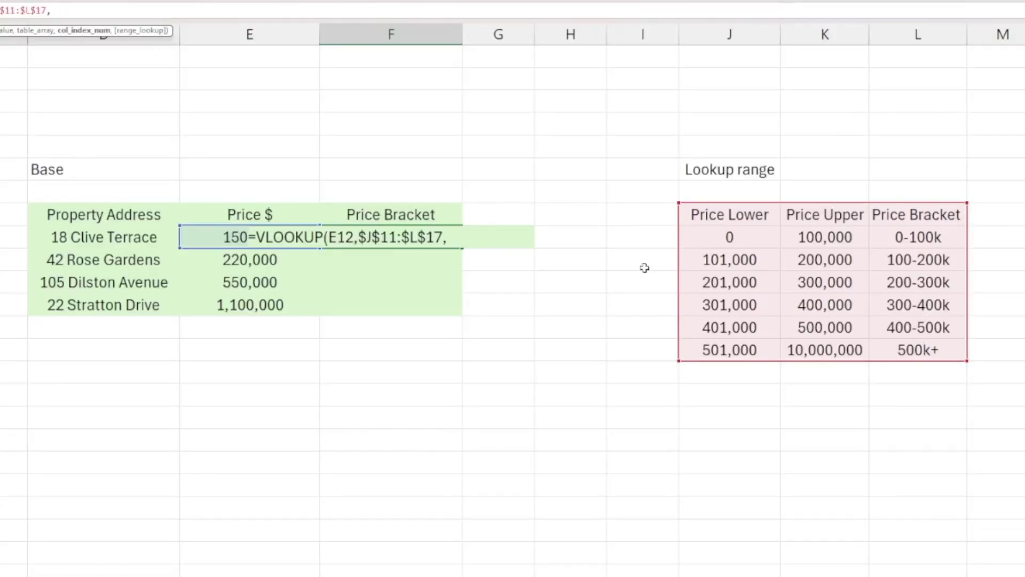
Step: Complete the Price Bracket VLOOKUP in F12 with column index 3 and TRUE, and fill it down to the last property
type("3,TRUE)")
key("ctrl+Return")
left_click_drag(462, 249, 450, 306)
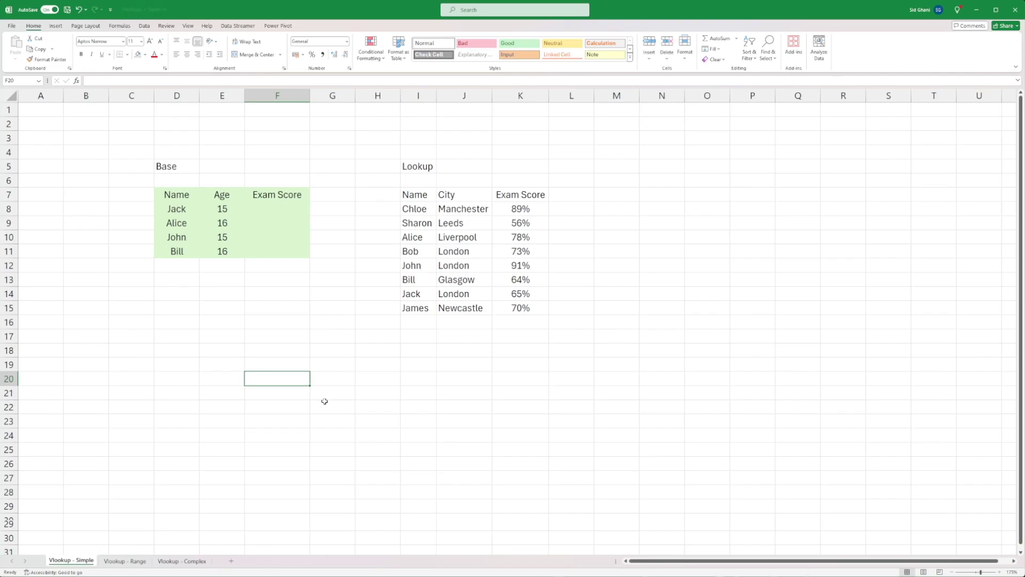
Step: Examine the Base table's Name, Age and Exam Score columns and the full Lookup table
left_click(325, 401)
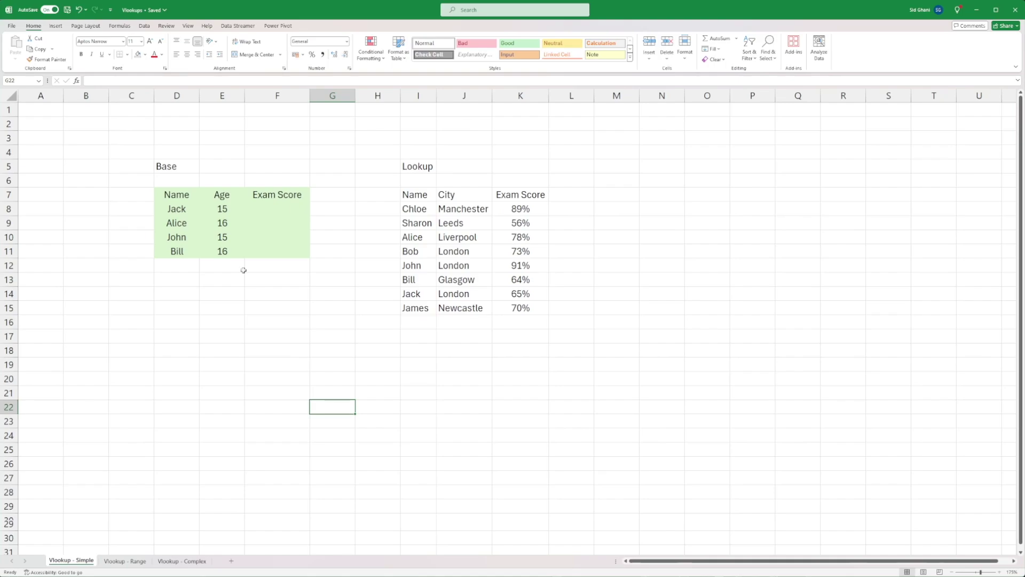
mouse_move(176, 194)
left_mouse_down()
mouse_move(220, 235)
mouse_move(288, 253)
left_mouse_up()
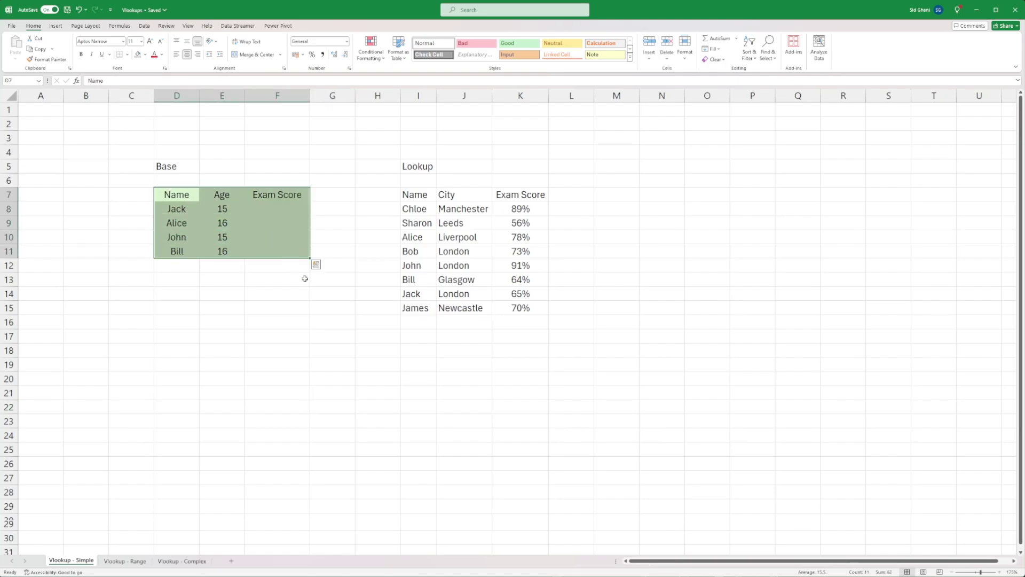
left_click(266, 294)
left_click_drag(181, 199, 220, 252)
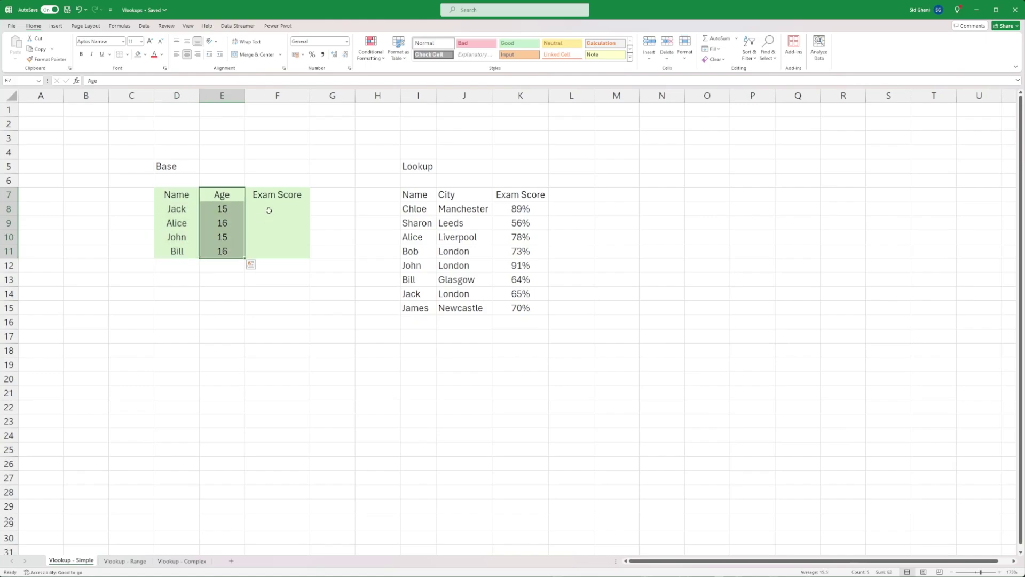
left_click_drag(277, 193, 276, 255)
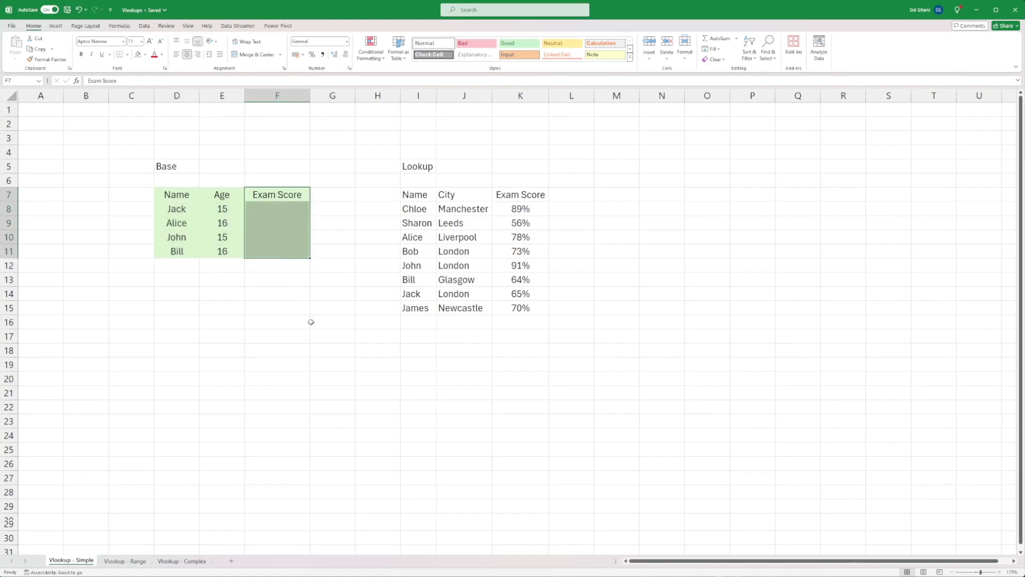
left_click(179, 166)
left_click_drag(184, 196, 270, 256)
left_click(296, 290)
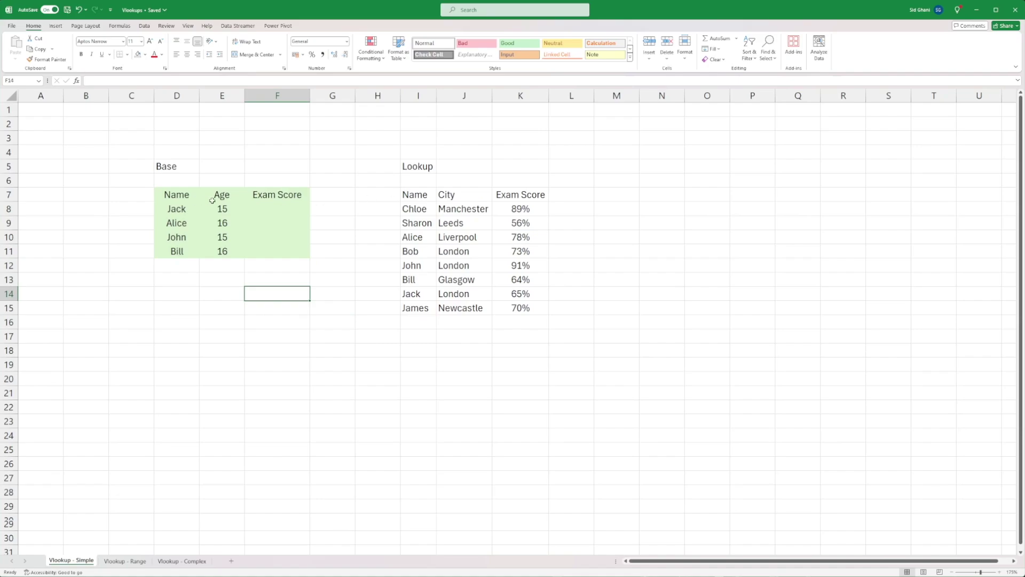
left_click_drag(415, 195, 553, 321)
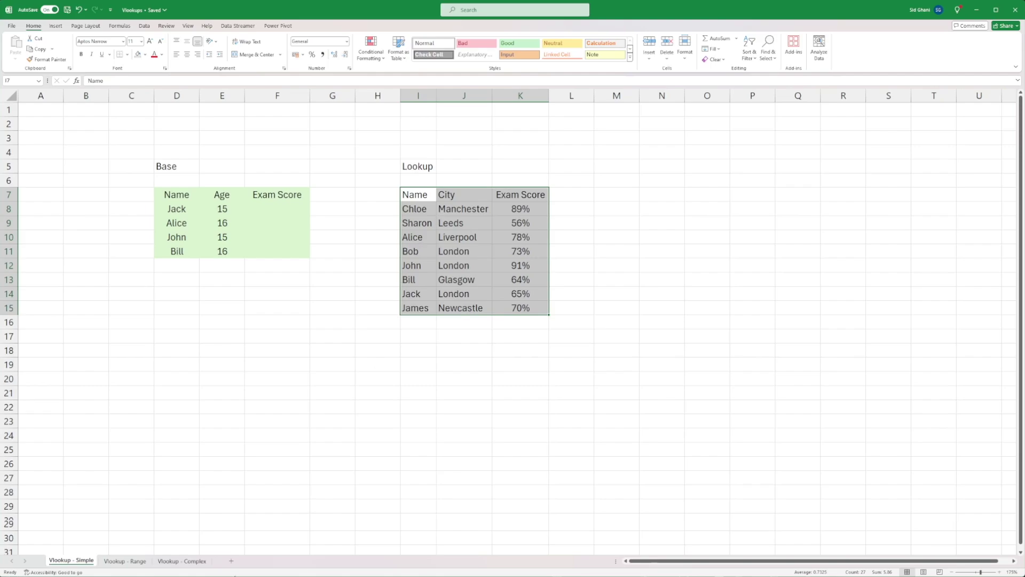
Step: Add a new worksheet and return to the Vlookup - Simple sheet
left_click(231, 561)
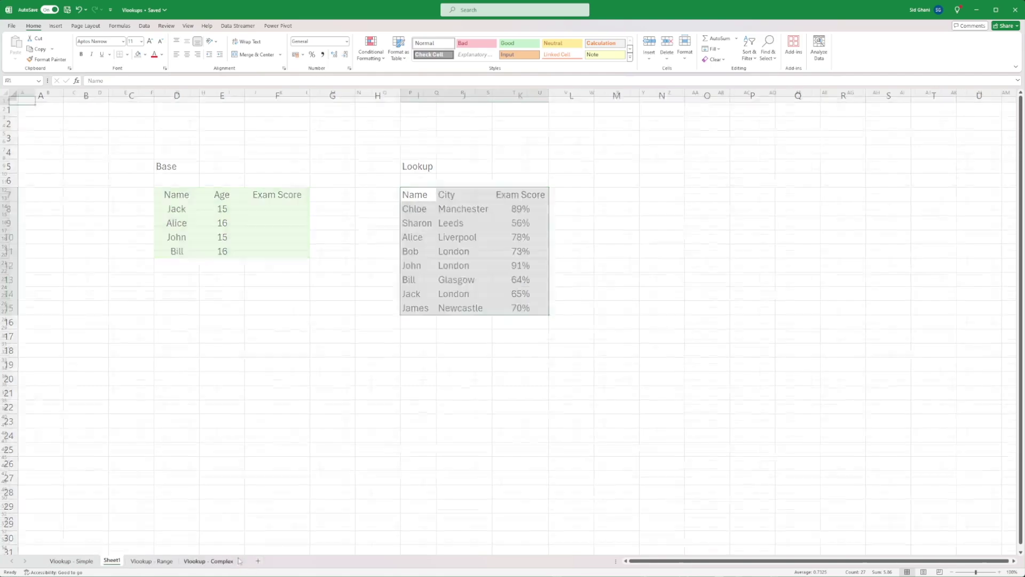
left_click(75, 562)
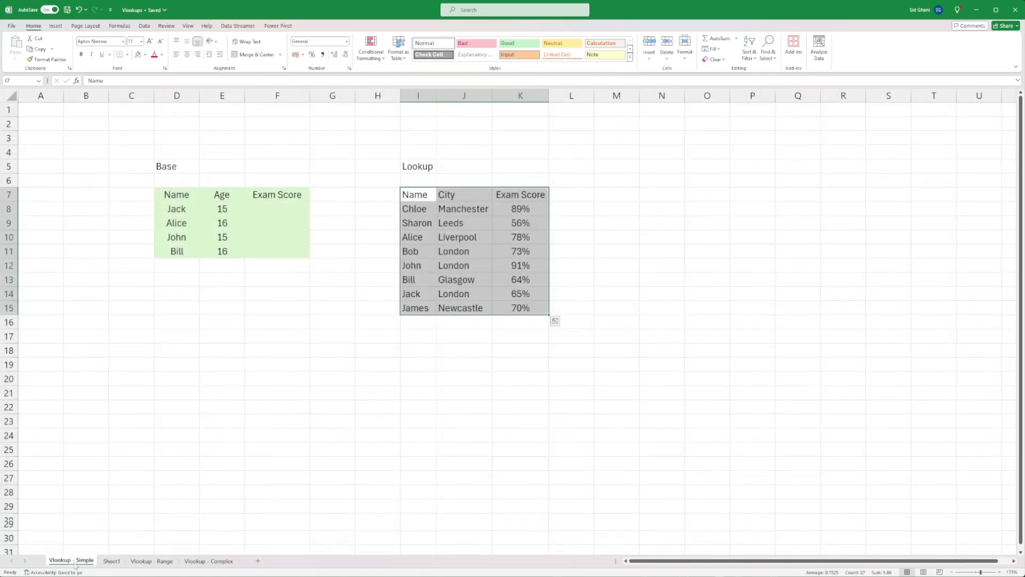
Step: Review the exam scores in the Lookup table and the names in the Base table
left_click(465, 239)
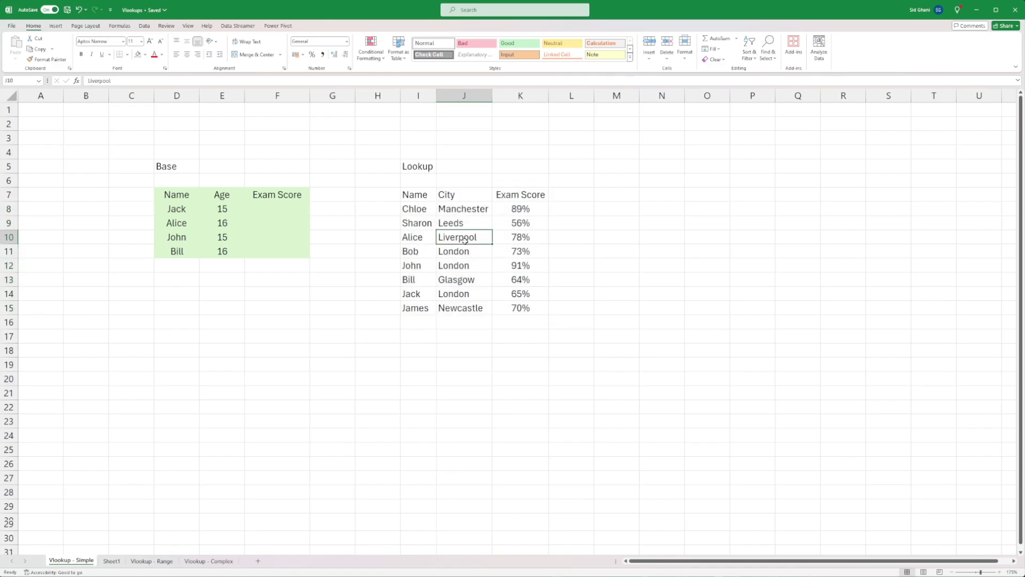
left_click_drag(525, 209, 521, 308)
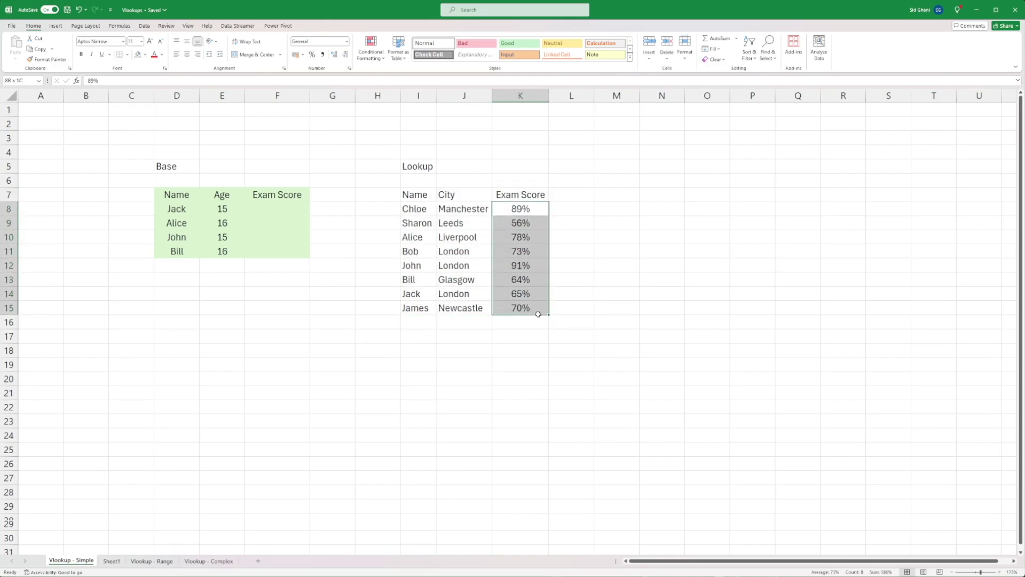
left_click_drag(177, 208, 179, 251)
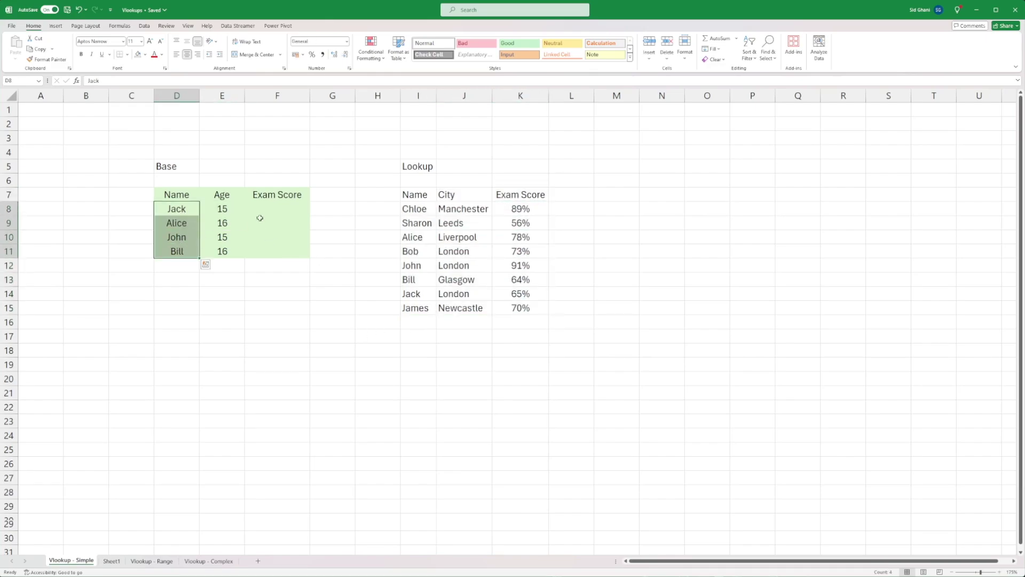
Step: Start a VLOOKUP formula in cell F8 with D8 as the lookup value
left_click(276, 211)
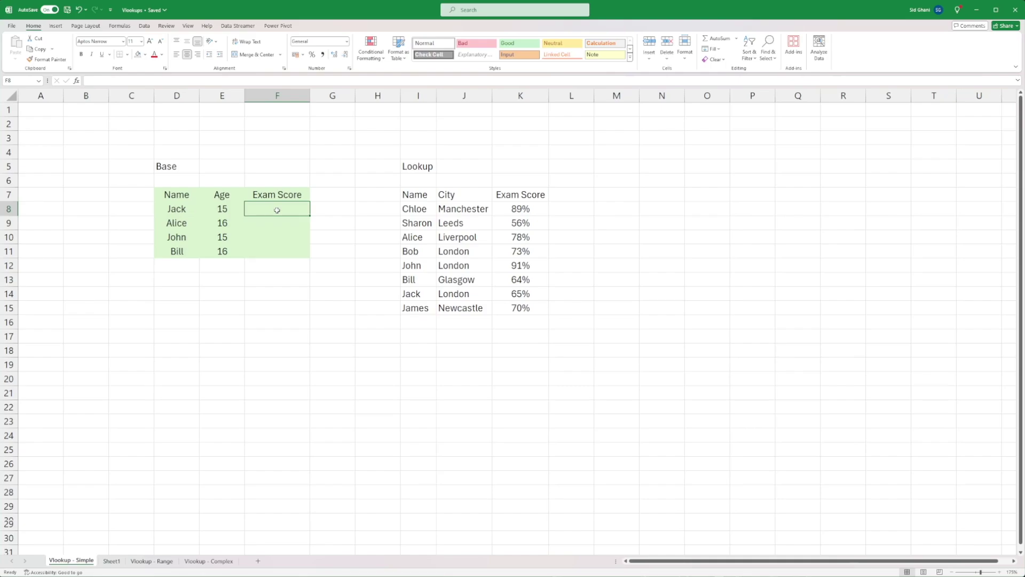
type("=vlook")
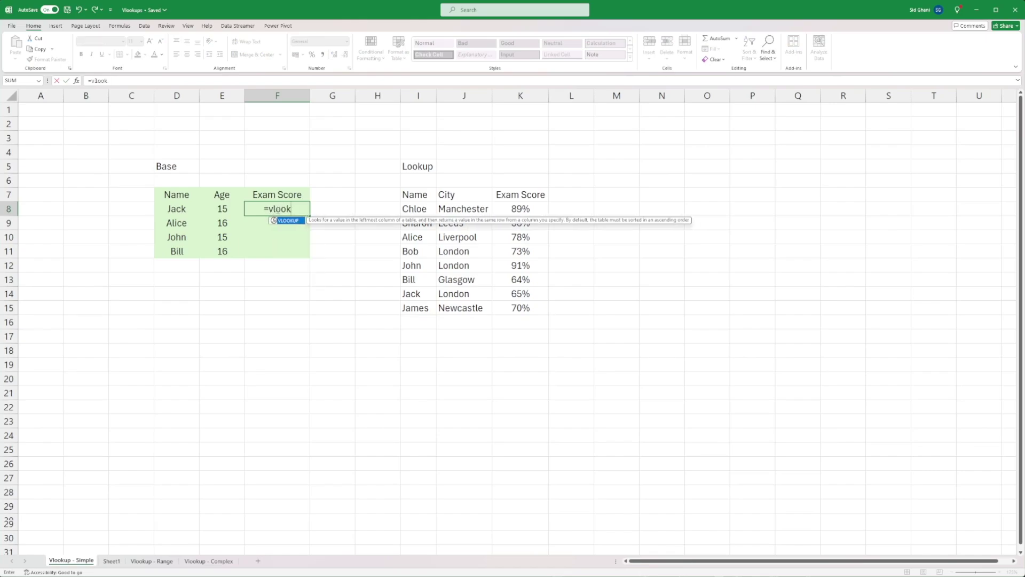
double_click(294, 222)
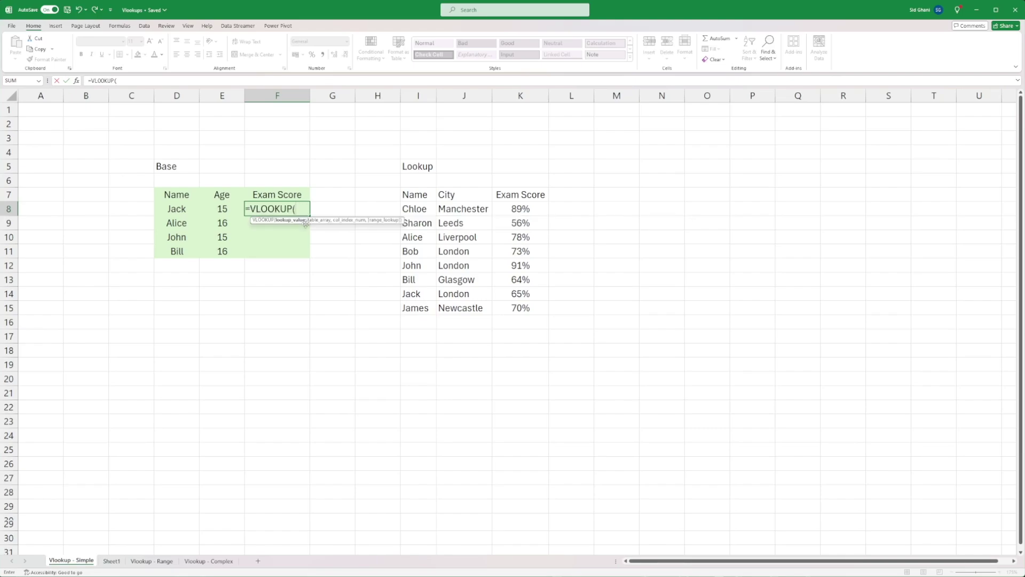
left_click(183, 208)
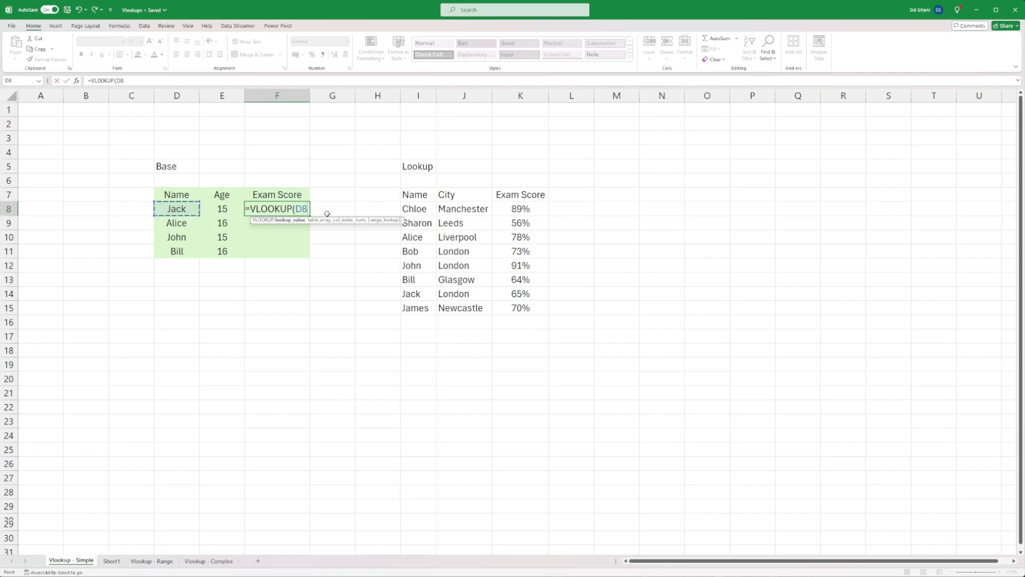
type(",")
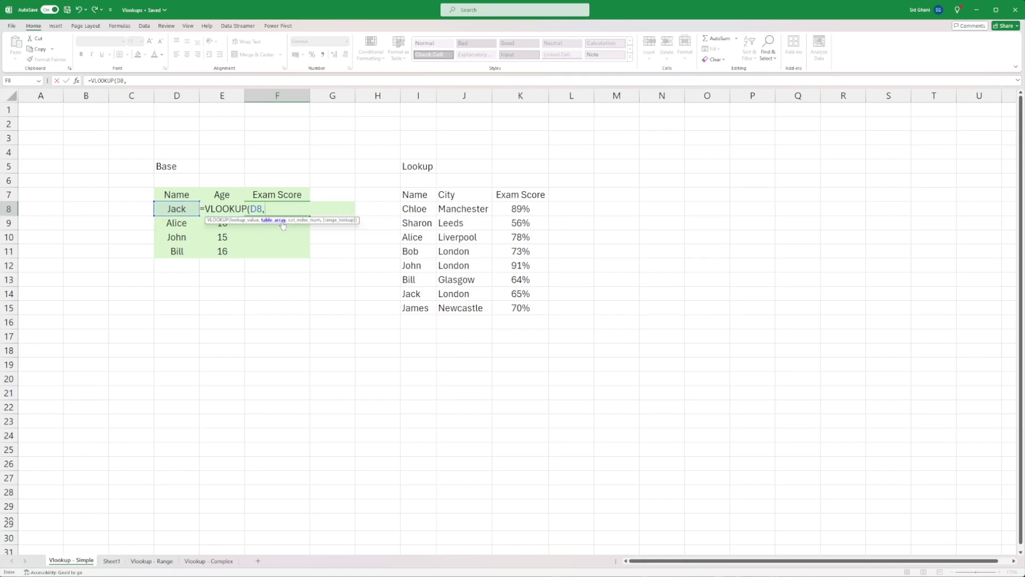
Step: Add I7:K15 as the formula's table array and 3 as its column index number
left_click_drag(414, 194, 517, 308)
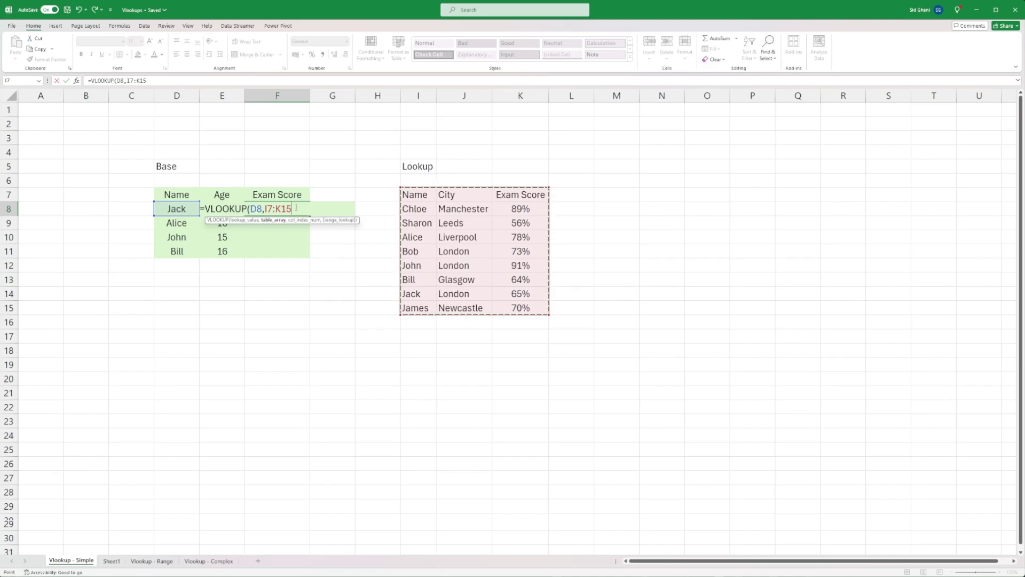
type(",3")
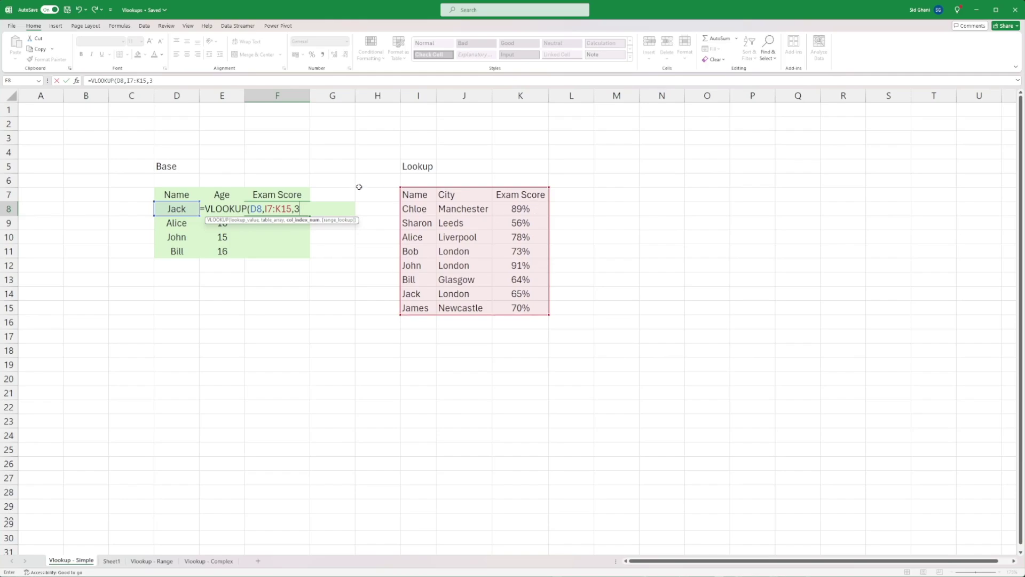
type(",")
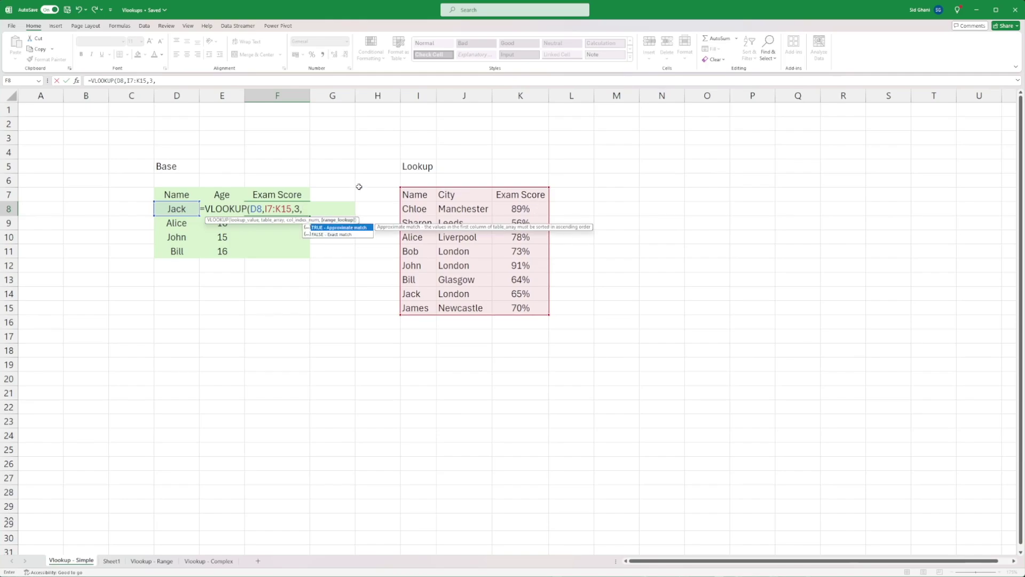
Step: Try entering FALSE and replacing it with 0 as the formula's range lookup argument
double_click(319, 234)
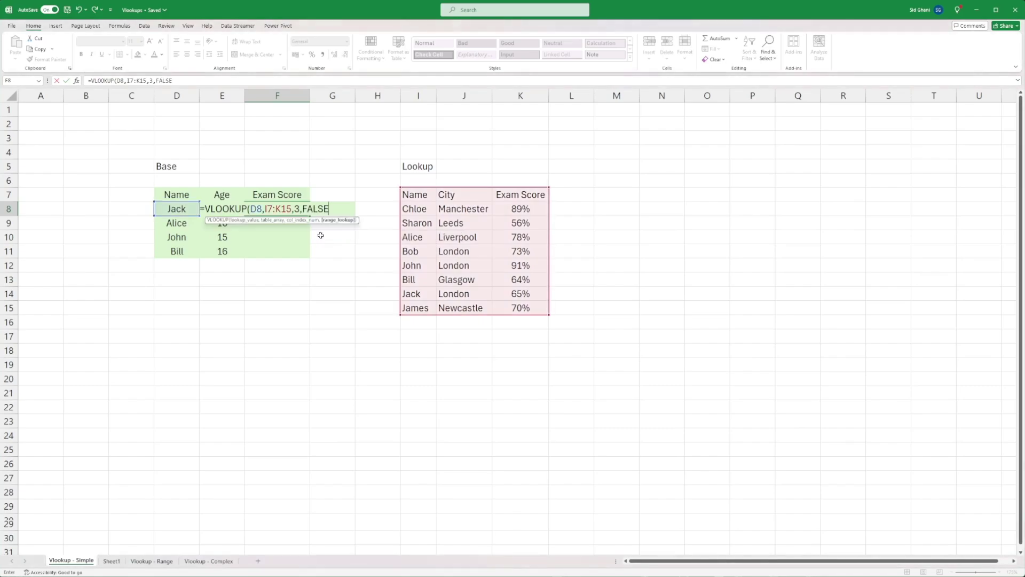
key("BackSpace")
key("BackSpace")
key("BackSpace")
key("BackSpace")
key("BackSpace")
type("0")
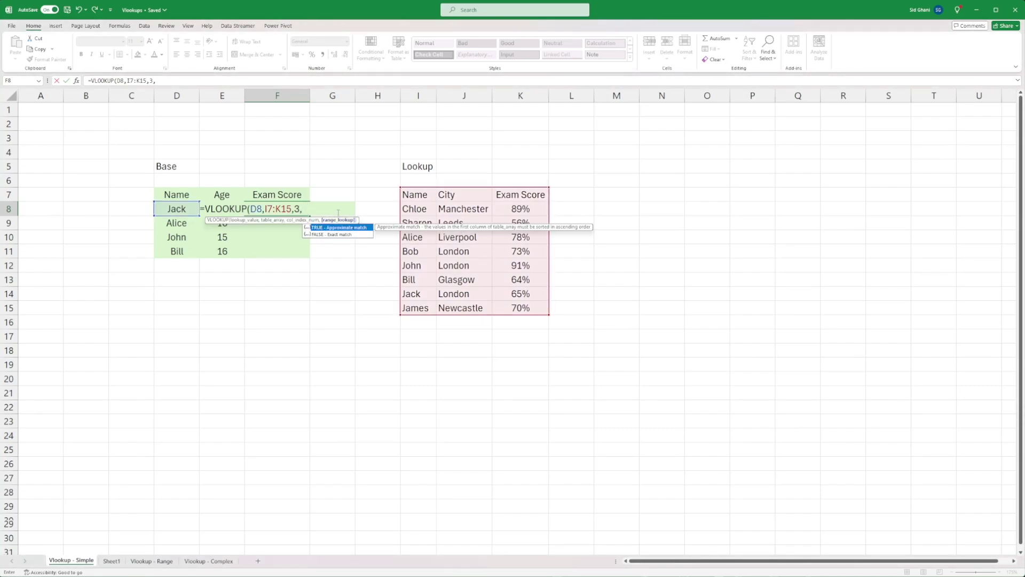
Step: Set the range lookup argument to FALSE for an exact match, and complete the formula in F8
double_click(326, 236)
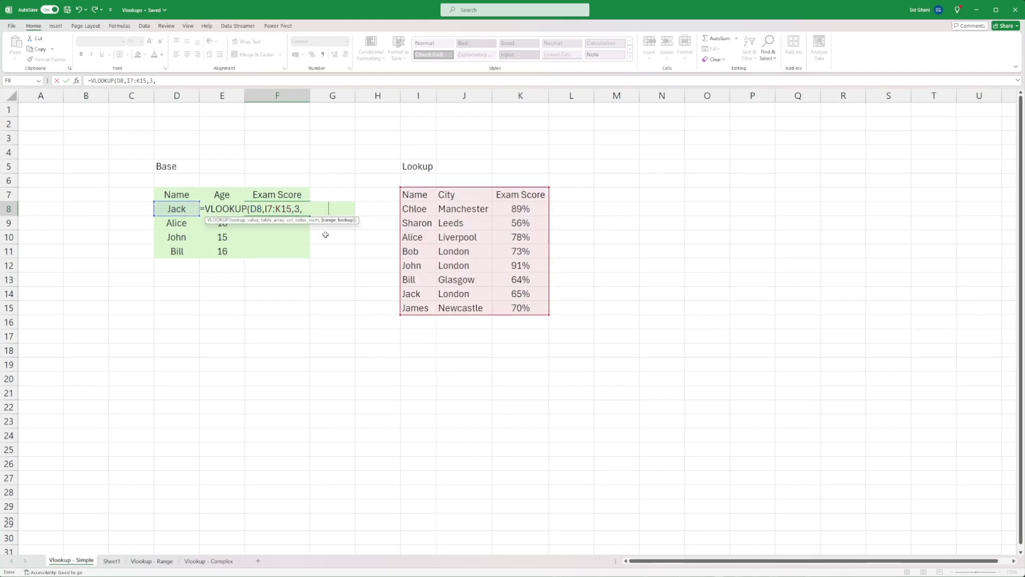
type(")")
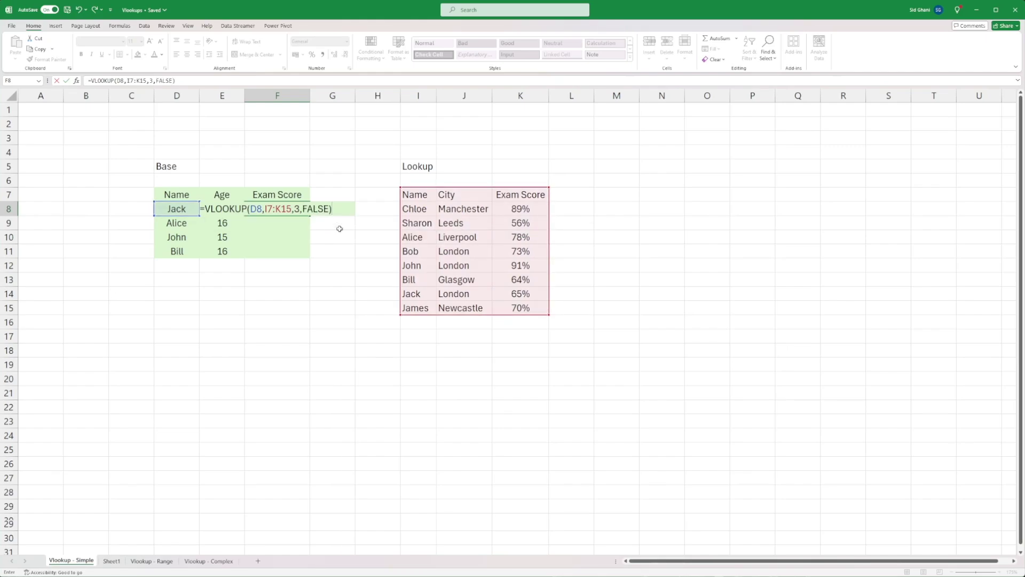
key("Return")
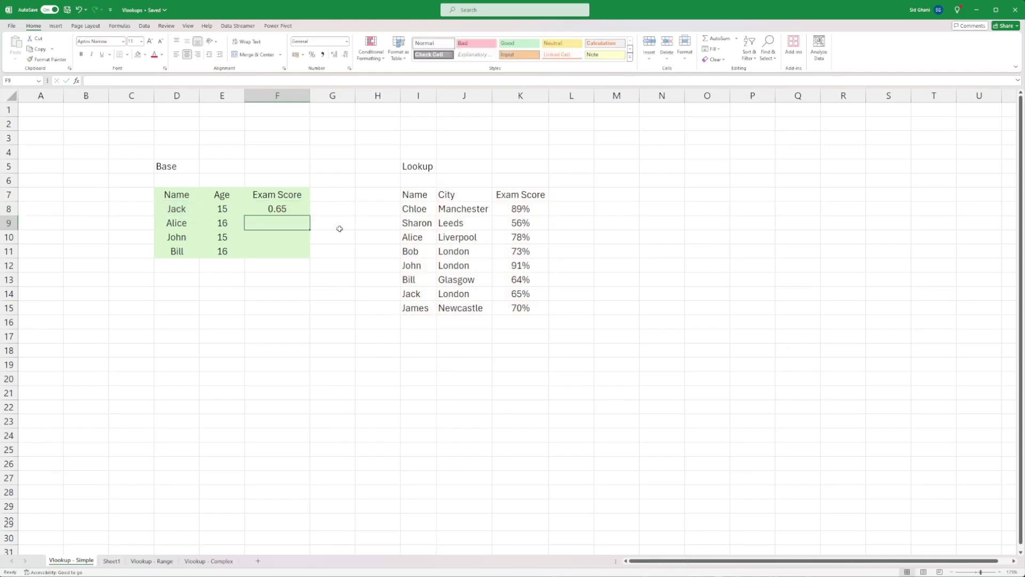
Step: Compare the exam score returned in F8 with the matching name's row 14 entry in the Lookup table
left_click(289, 207)
left_click(181, 212)
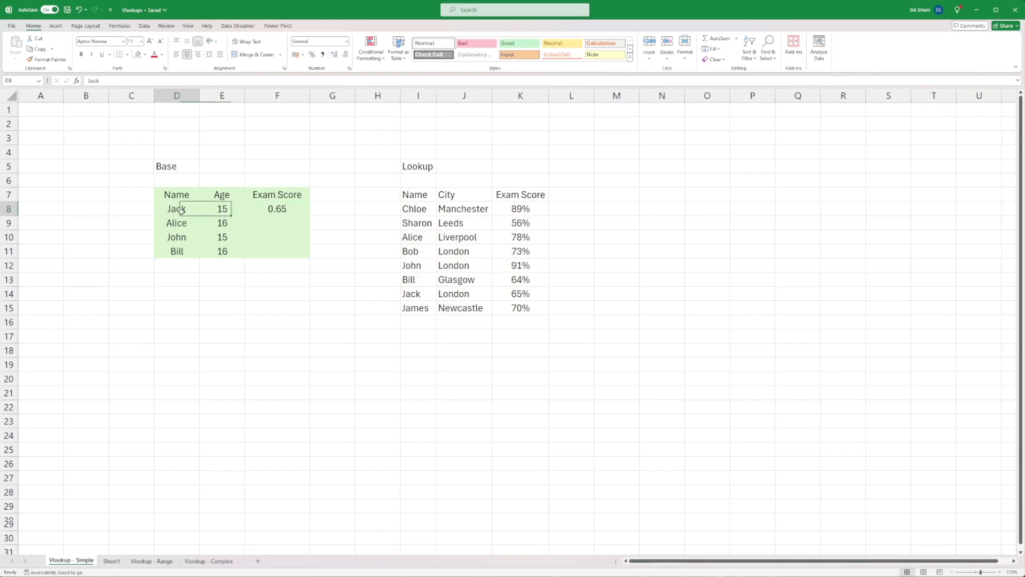
left_click(264, 210)
left_click(422, 294)
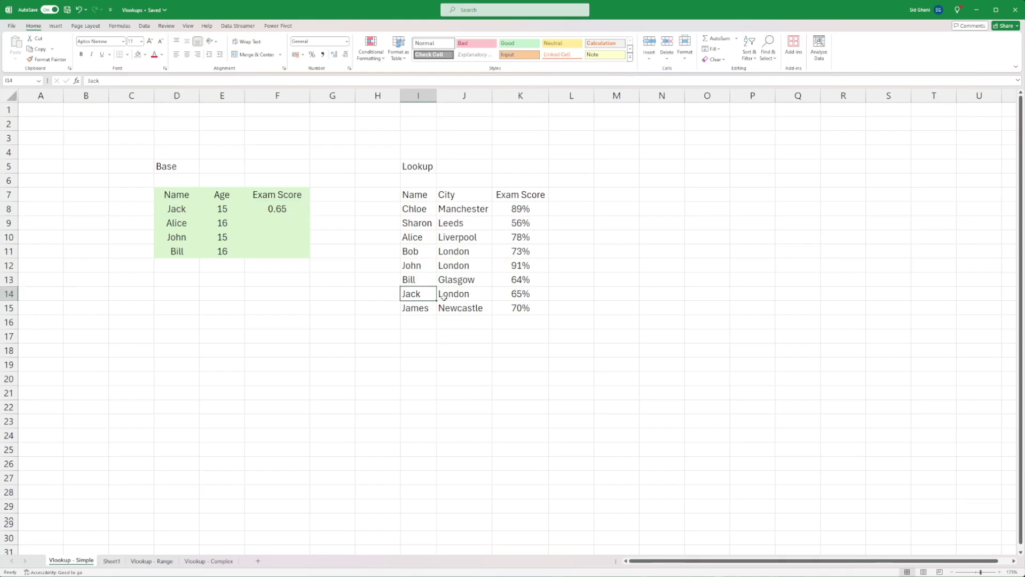
left_click(534, 298)
left_click(289, 208)
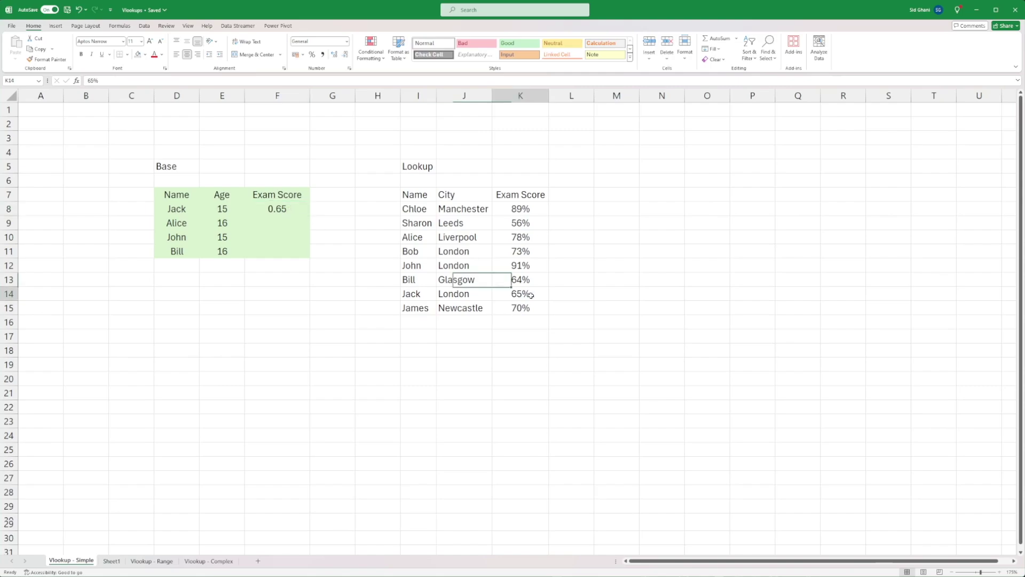
key("Down")
Step: Format the exam score in F8 as a percentage
left_click(284, 209)
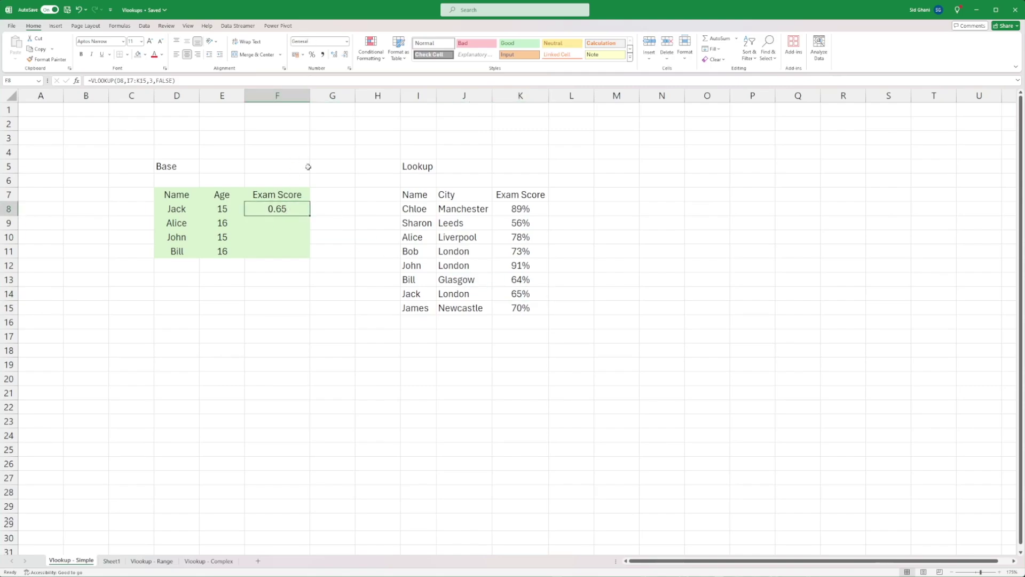
left_click(313, 55)
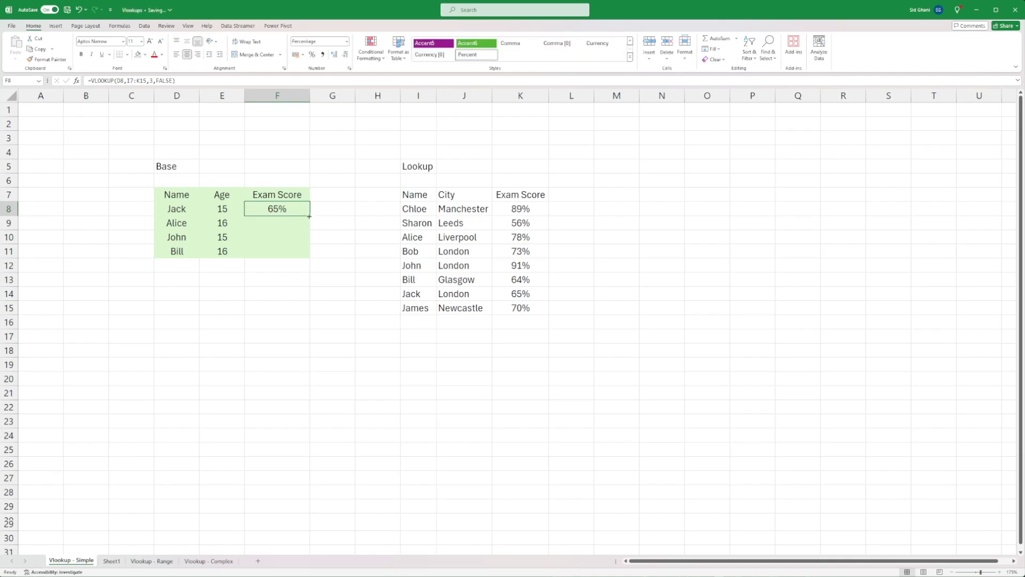
Step: Try filling the F8 formula down to F11 and undo the fill
left_click_drag(309, 216, 310, 259)
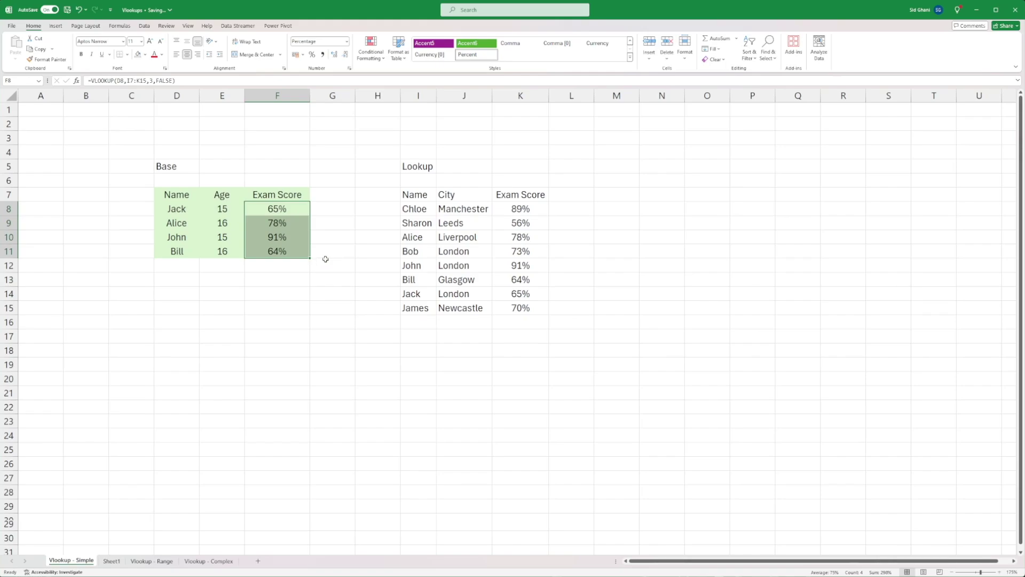
key("ctrl+z")
Step: Try anchoring the end reference of the VLOOKUP table range in F8 as $K$15
double_click(280, 208)
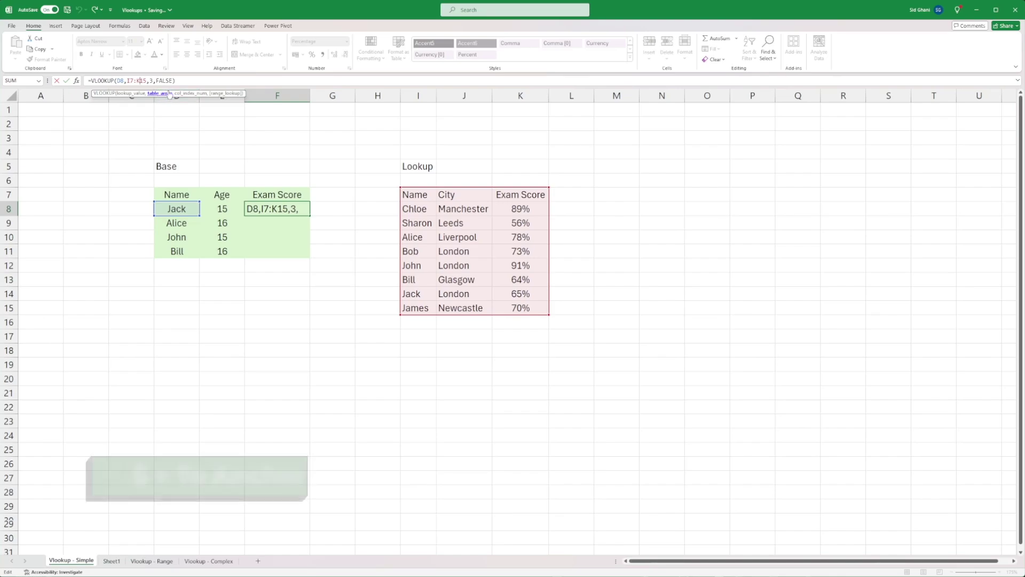
left_click(143, 81)
type("$")
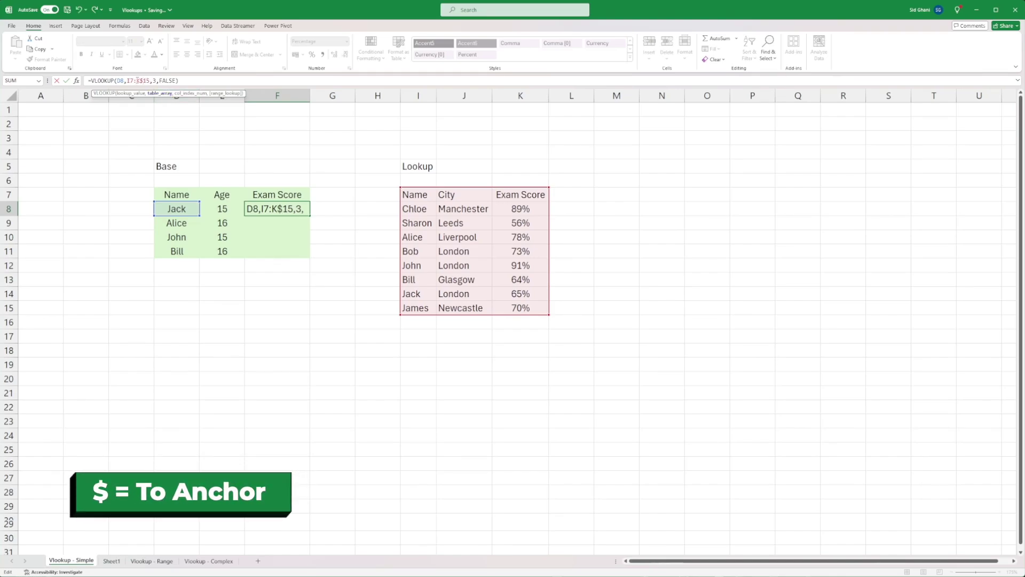
key("Left")
key("Left")
type("$")
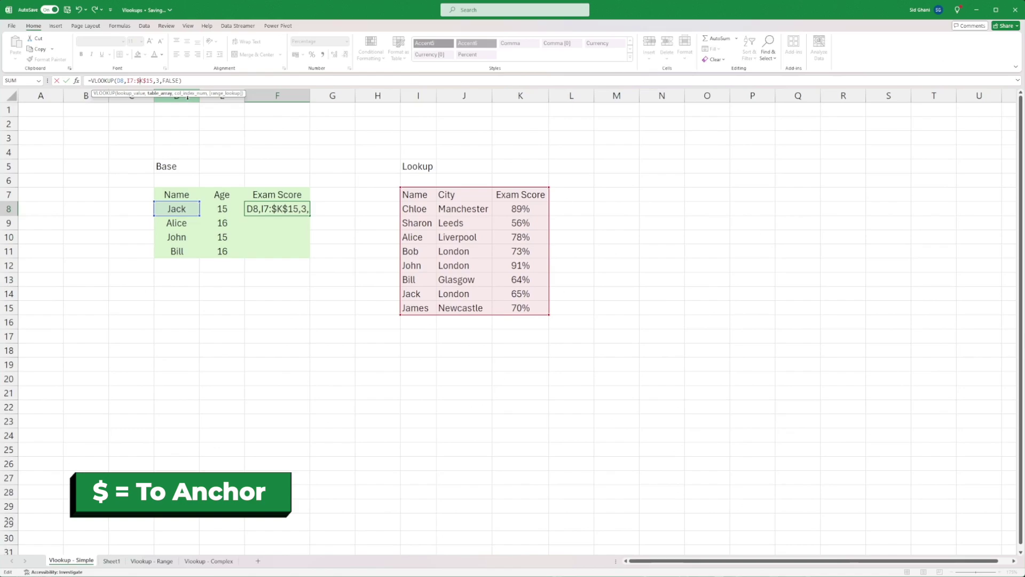
Step: Try anchoring the start of the F8 table range as $I$7, then undo the anchoring and the percentage format
left_click(129, 81)
type("$")
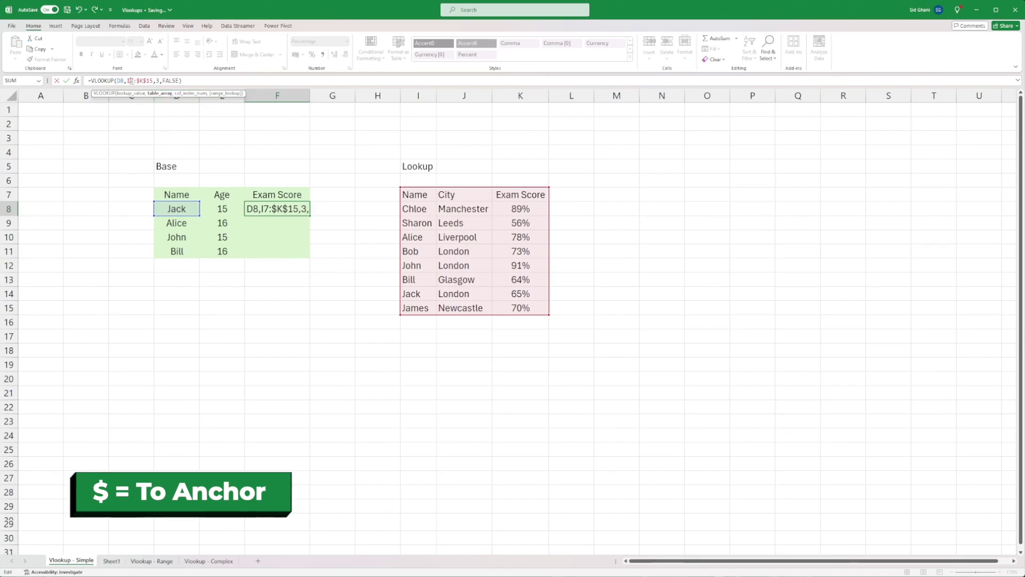
key("Left")
key("Left")
type("$")
key("Return")
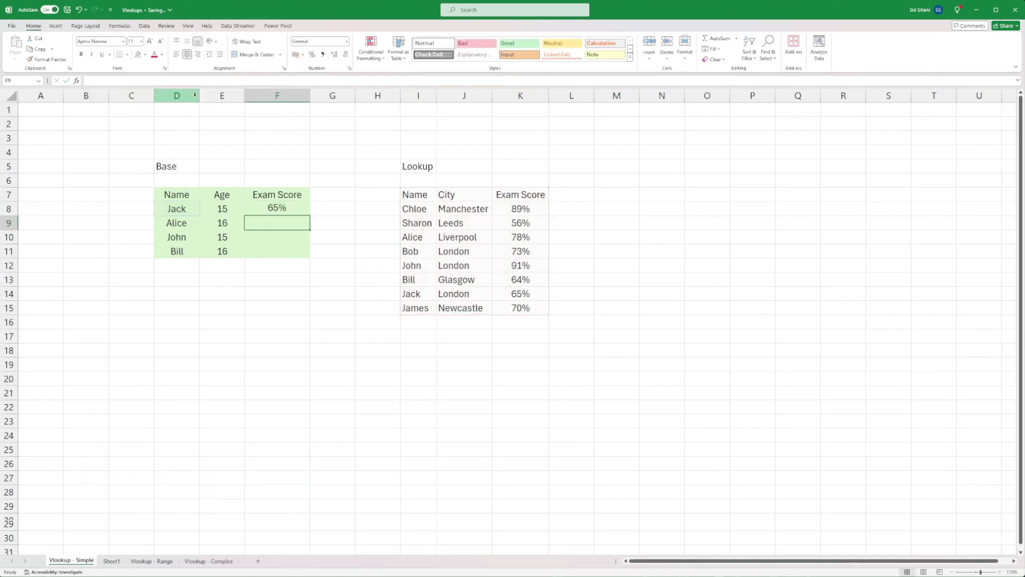
left_click(304, 208)
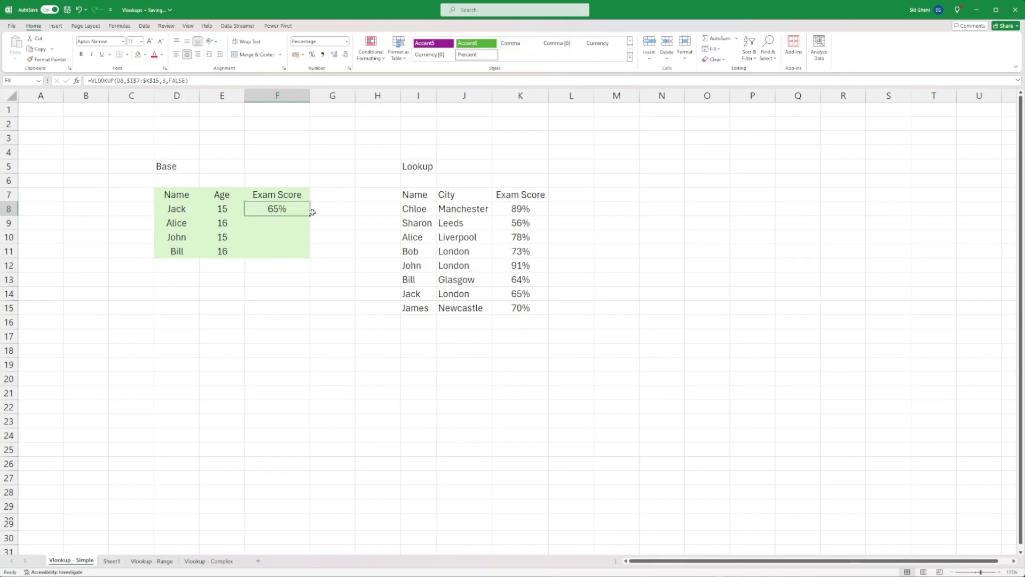
key("ctrl+z")
key("ctrl+z")
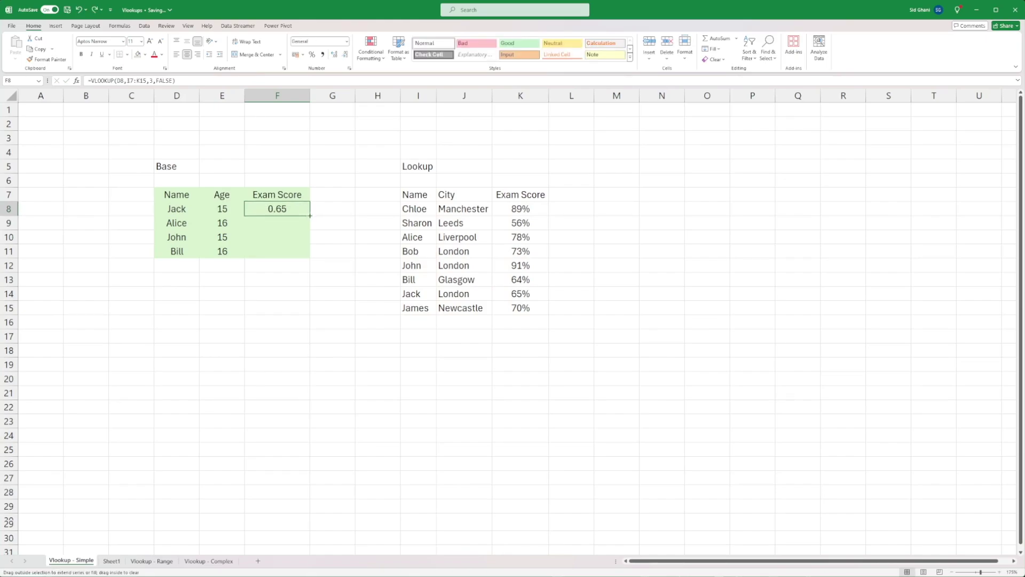
Step: Fill the unanchored F8 formula down to F11 and inspect the table range used in F11
left_click_drag(306, 213, 307, 255)
left_click(290, 252)
double_click(290, 252)
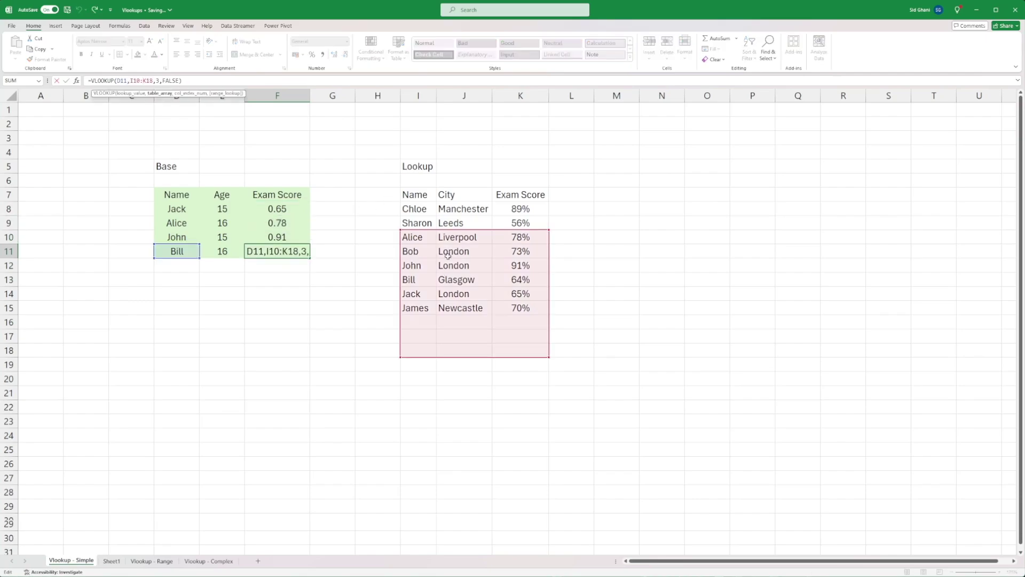
left_click(286, 207)
left_click(293, 252)
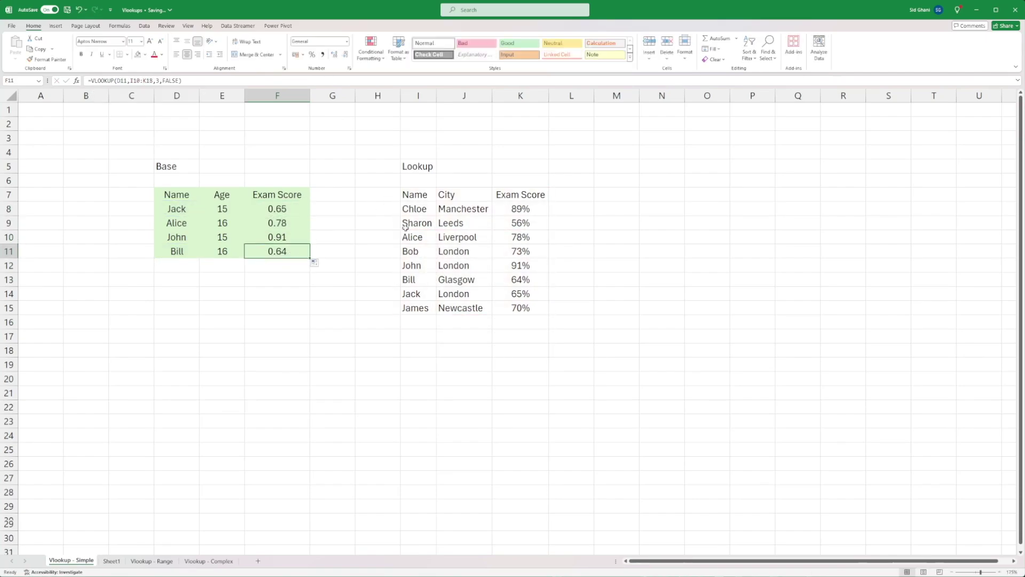
Step: Move the table range in the F11 formula up to I7:K15 and complete the formula
left_click(140, 80)
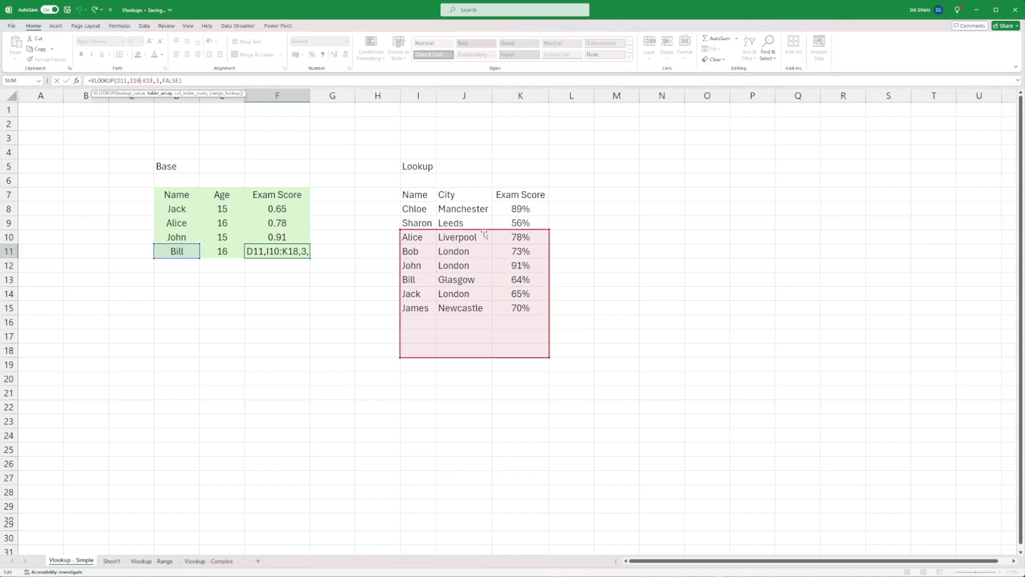
left_click_drag(485, 233, 482, 201)
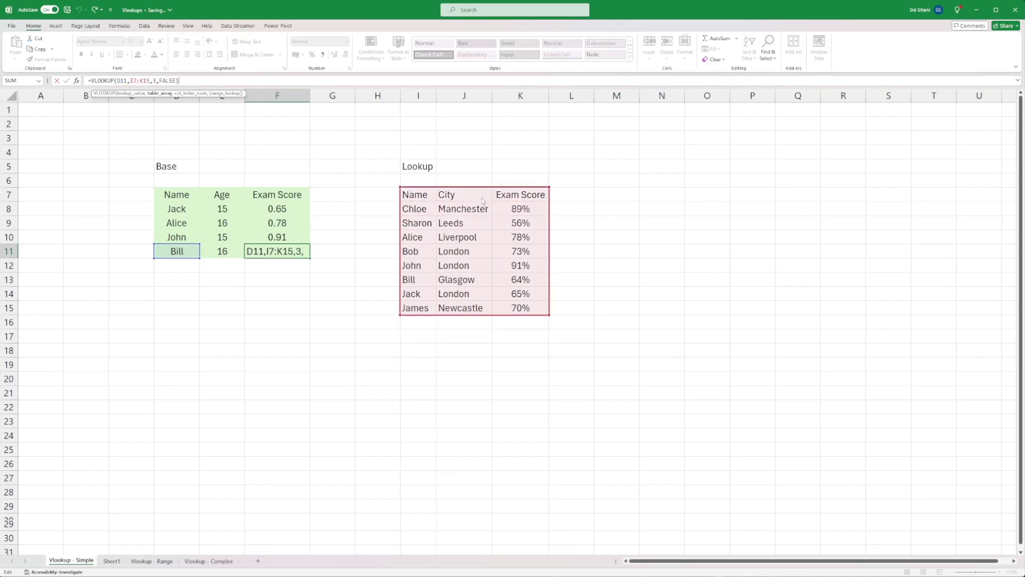
key("ctrl+Return")
Step: Anchor the VLOOKUP table range in F8 as $I$7:$K$15 and complete the formula
left_click(287, 210)
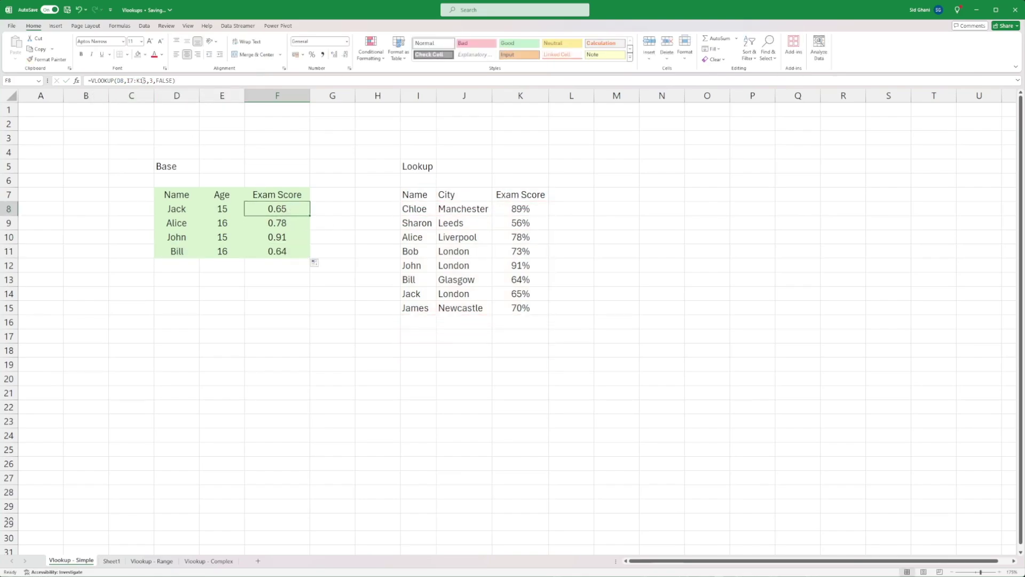
left_click(143, 81)
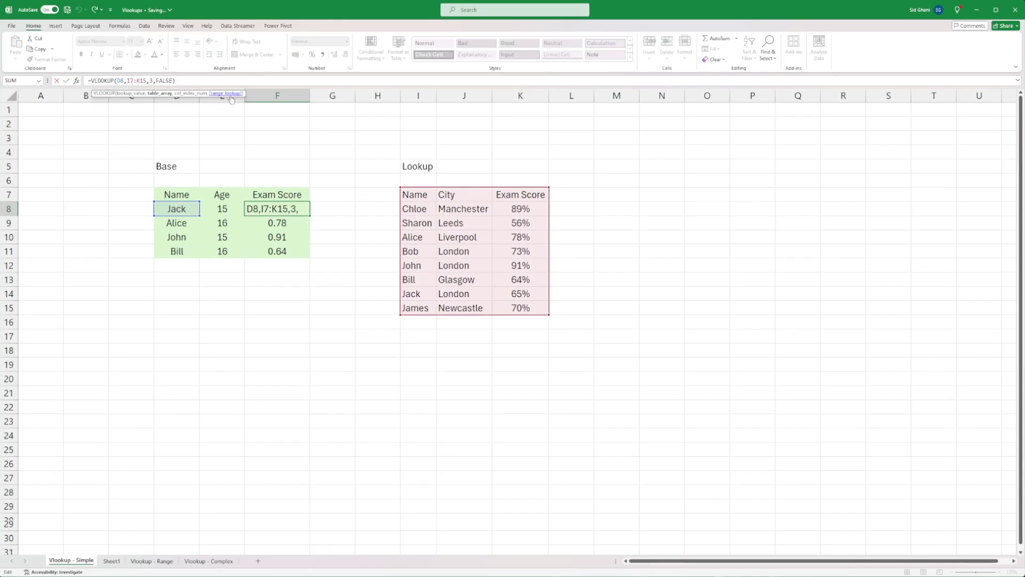
type("$K")
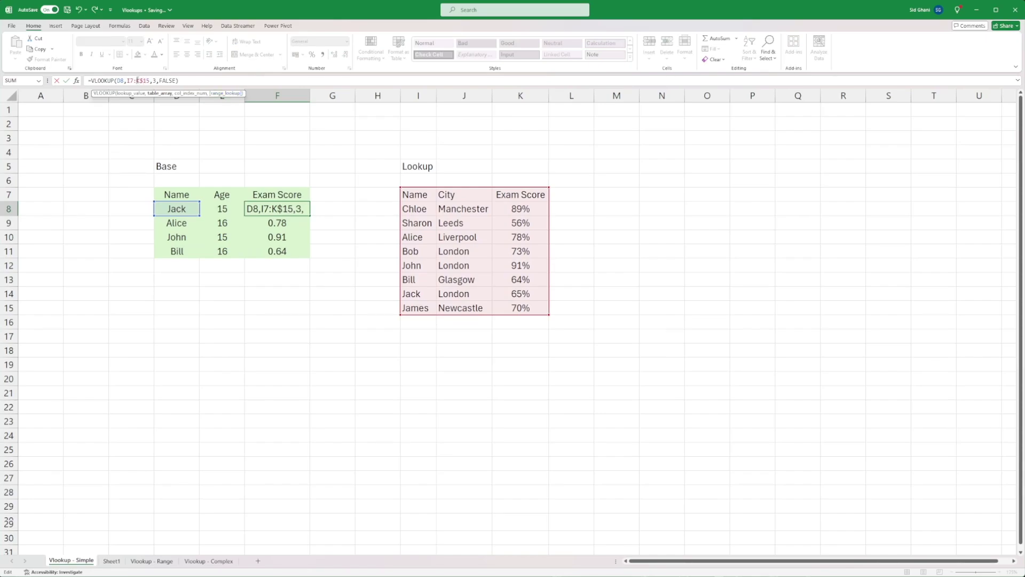
type("$")
left_click(132, 80)
key("F4")
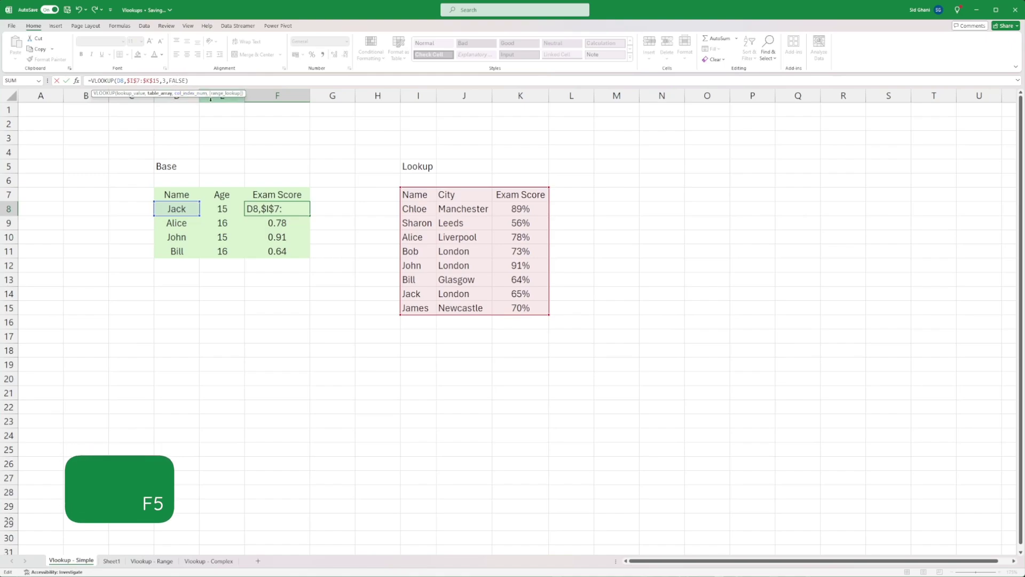
key("Return")
Step: Fill the anchored F8 formula down to F11 and check the table range used in F11
left_click(307, 212)
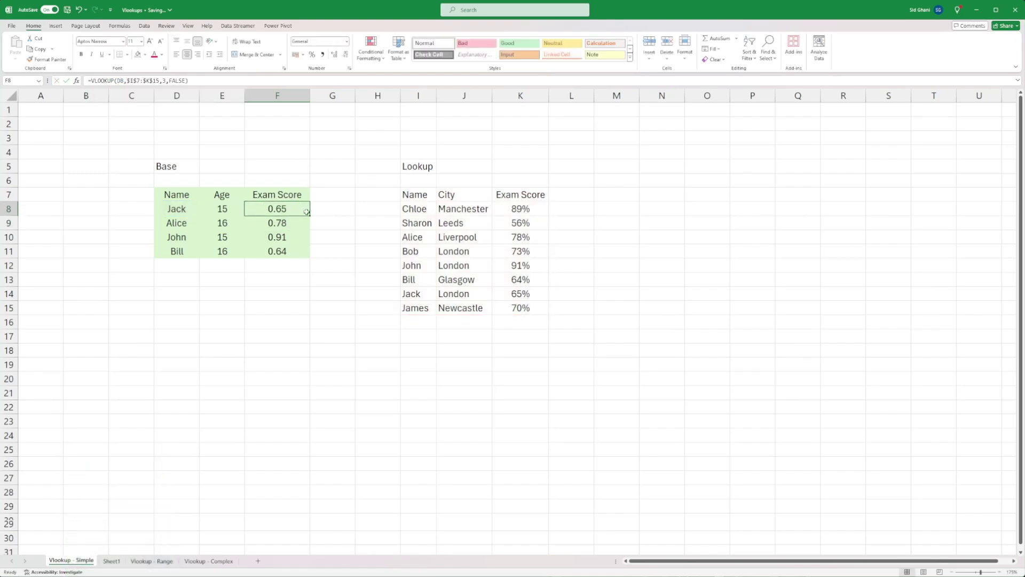
left_click_drag(310, 218, 309, 256)
left_click(307, 255)
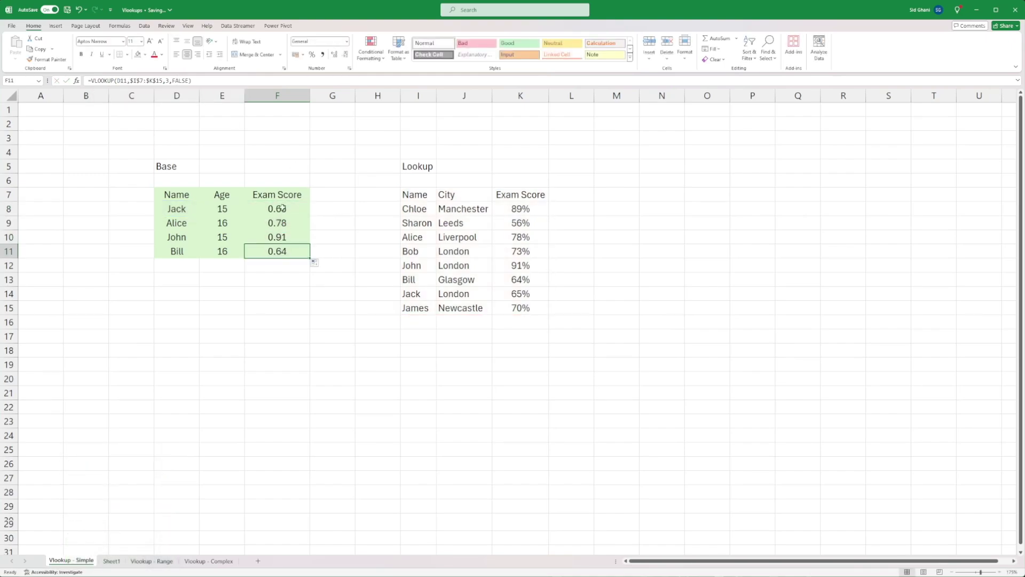
double_click(307, 254)
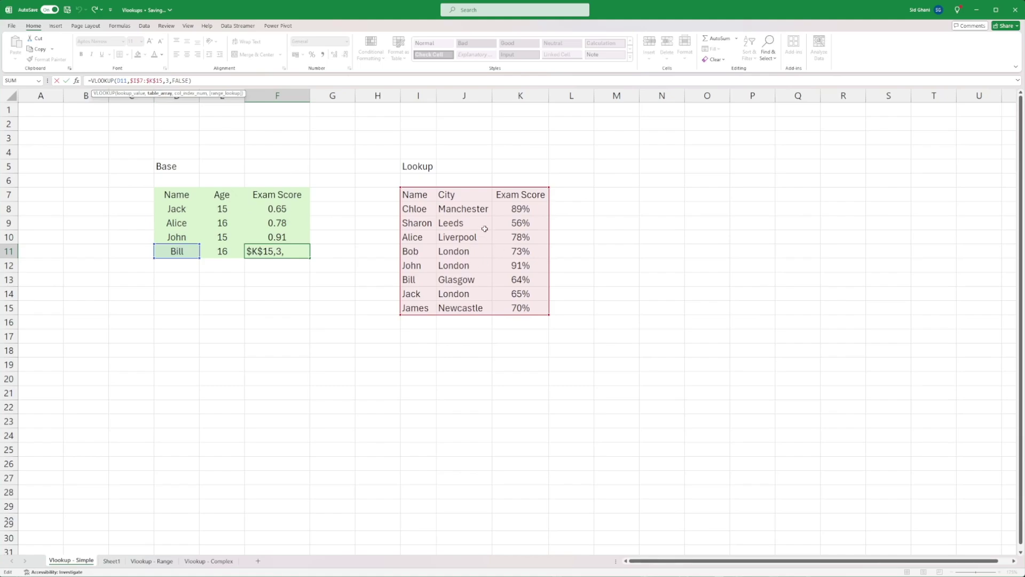
key("Escape")
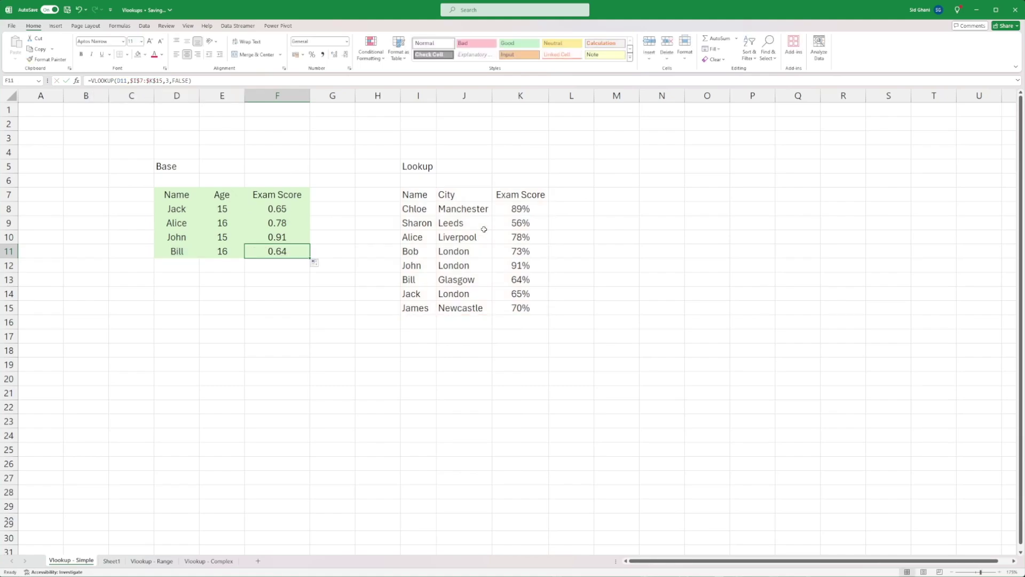
Step: Format the exam scores in F8:F11 as percentages
left_click_drag(296, 207, 295, 247)
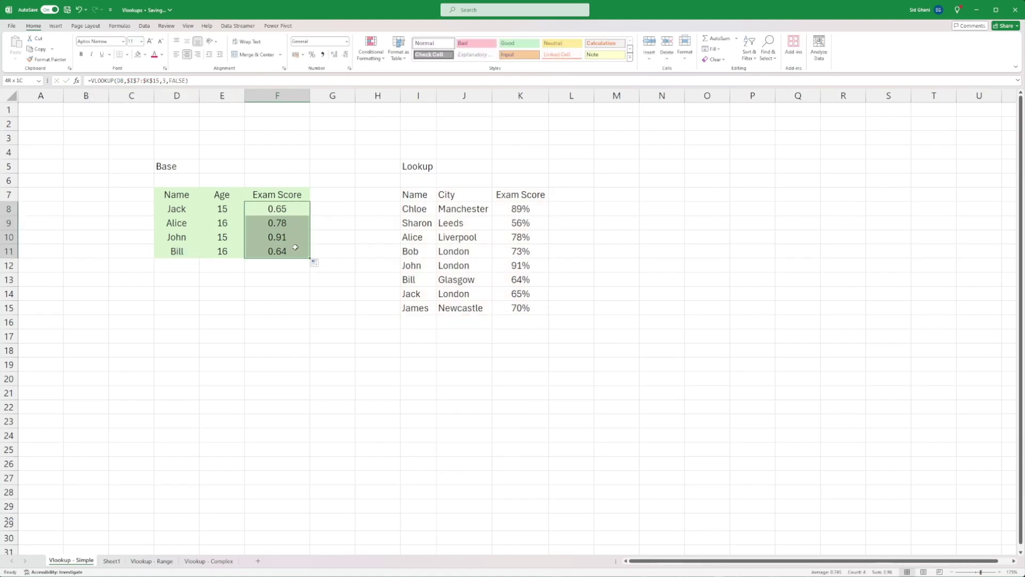
left_click(312, 54)
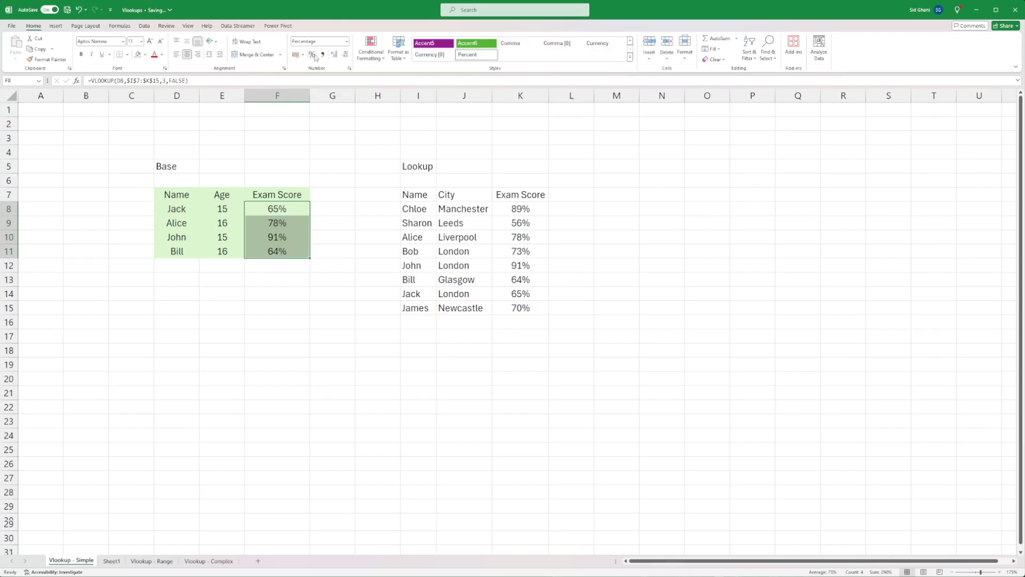
left_click(341, 218)
Step: Compare the exam scores in Base rows 8 and 9 with the matching Lookup entries in rows 14 and 10
left_click(196, 210)
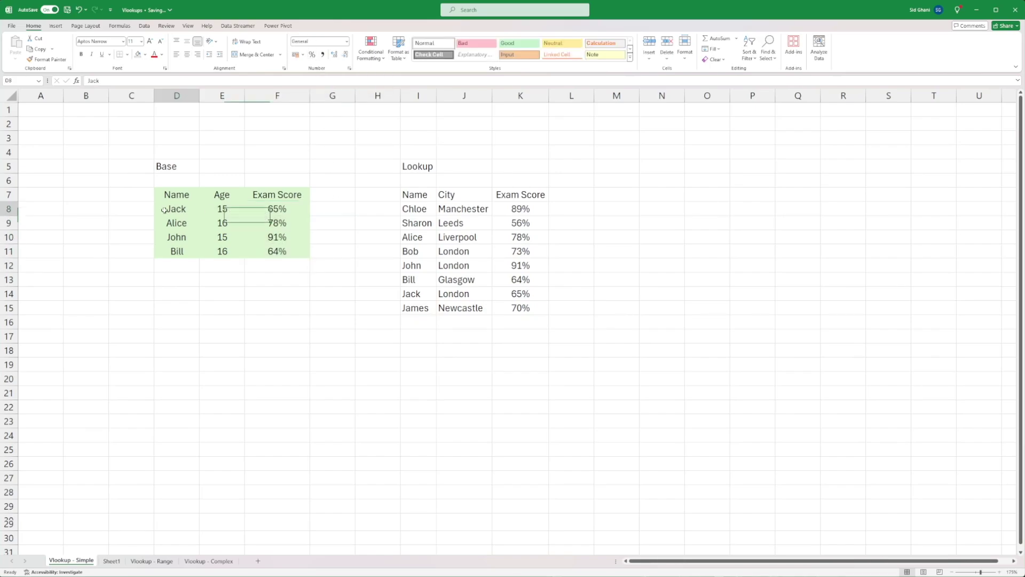
left_click(260, 209)
left_click_drag(511, 293, 419, 293)
left_click(176, 224)
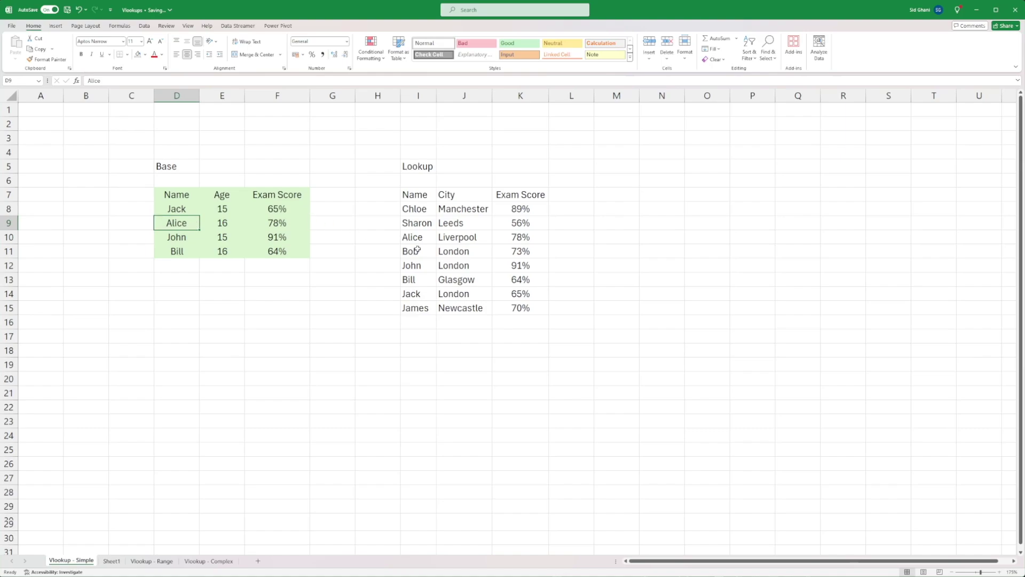
left_click_drag(523, 238, 407, 237)
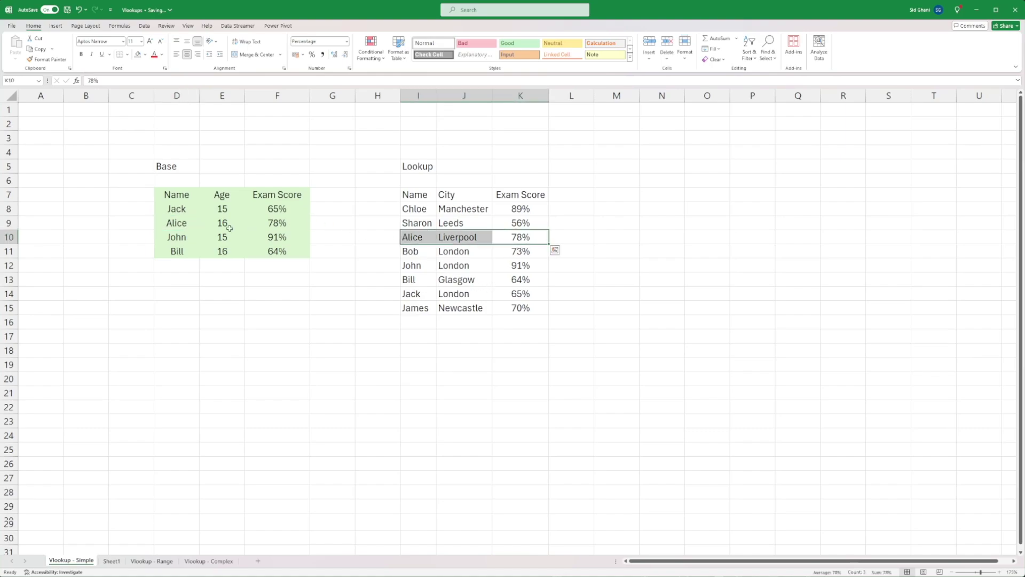
Step: Compare the exam scores in Base rows 10 and 11 with the matching Lookup entries in rows 12 and 13
left_click(191, 238)
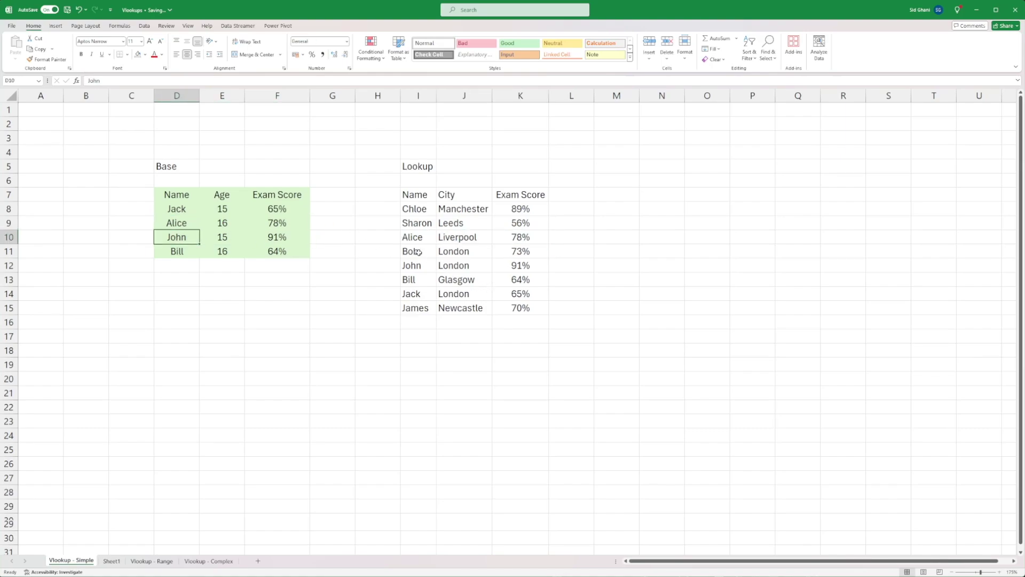
left_click_drag(532, 266, 405, 265)
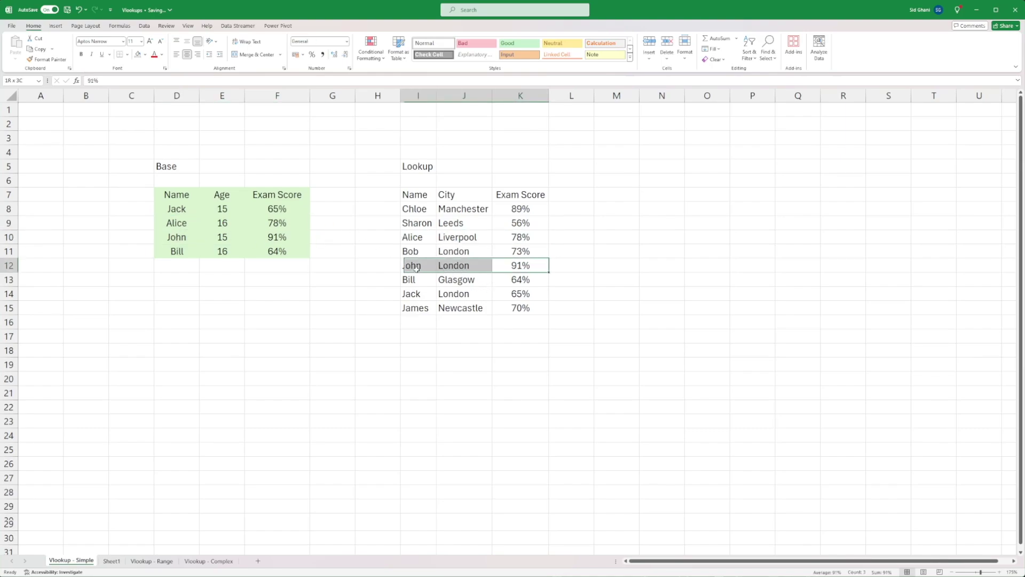
left_click(179, 250)
left_click(519, 281)
left_click(377, 279, "shift")
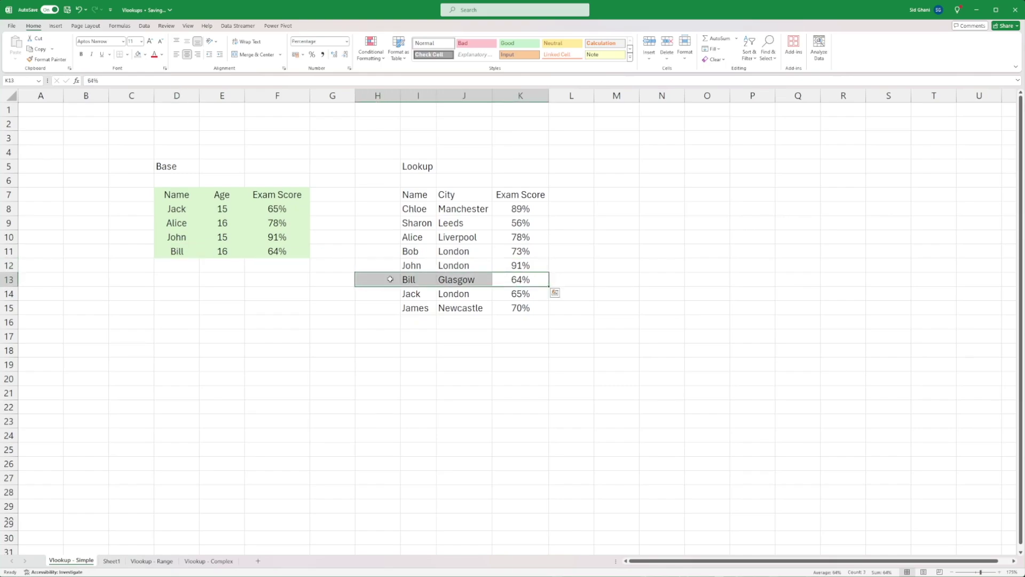
left_click(377, 322)
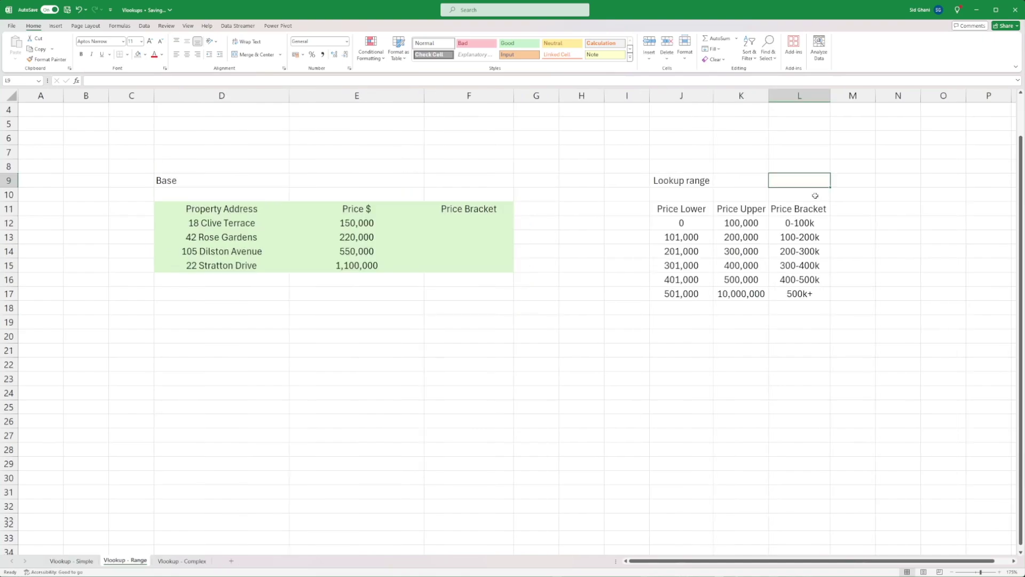
Step: Narrow columns D and E on the Vlookup - Range sheet to make the Base table more compact
left_click(391, 304)
left_click_drag(277, 95, 249, 95)
left_click(339, 152)
left_click_drag(385, 95, 338, 95)
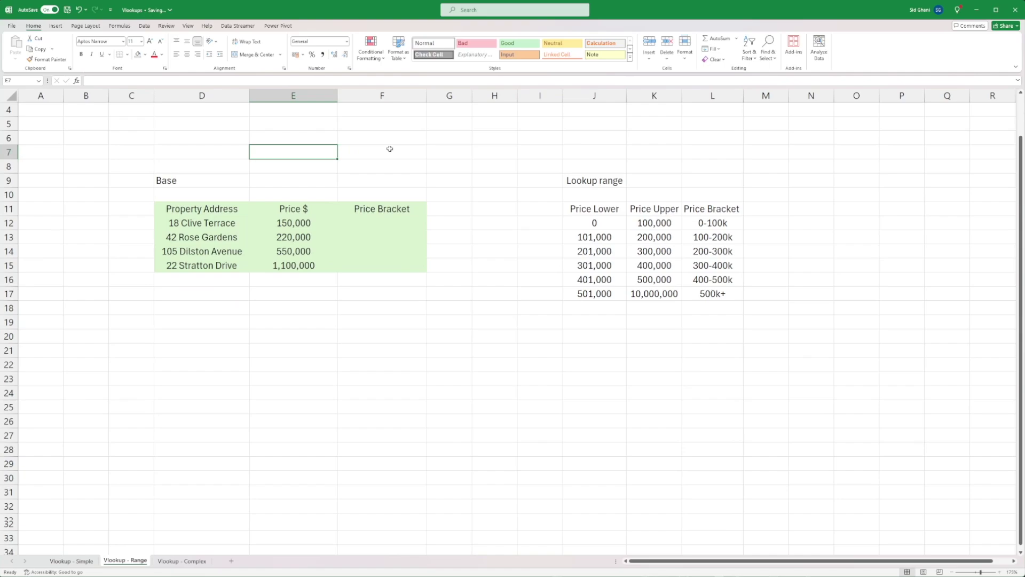
left_click(390, 149)
Step: Review the property addresses, prices and empty Price Bracket cells in rows 12 to 15 of the Base table
left_click_drag(216, 228, 216, 265)
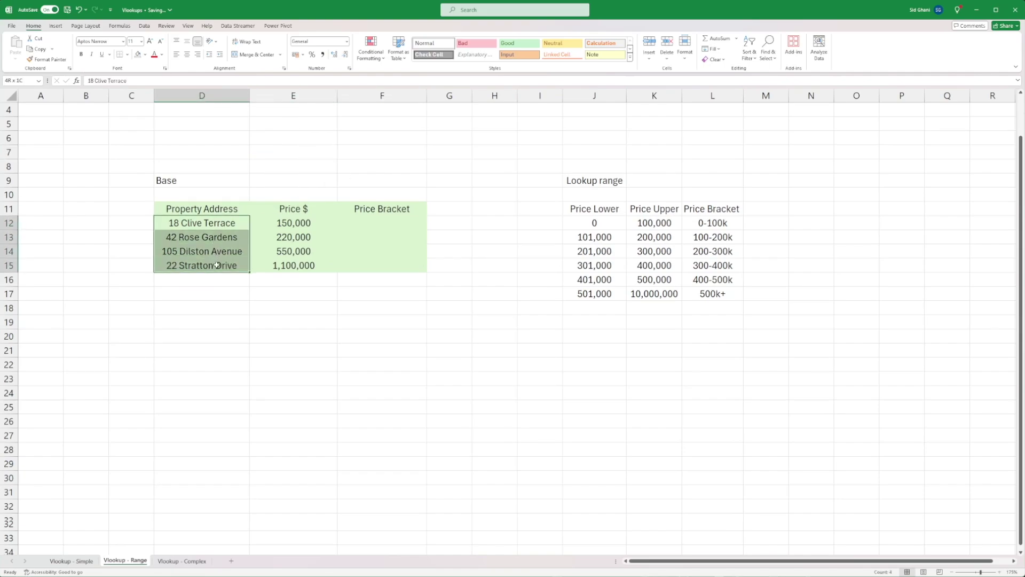
left_click(305, 222)
left_click_drag(306, 223, 315, 270)
left_click_drag(393, 222, 386, 259)
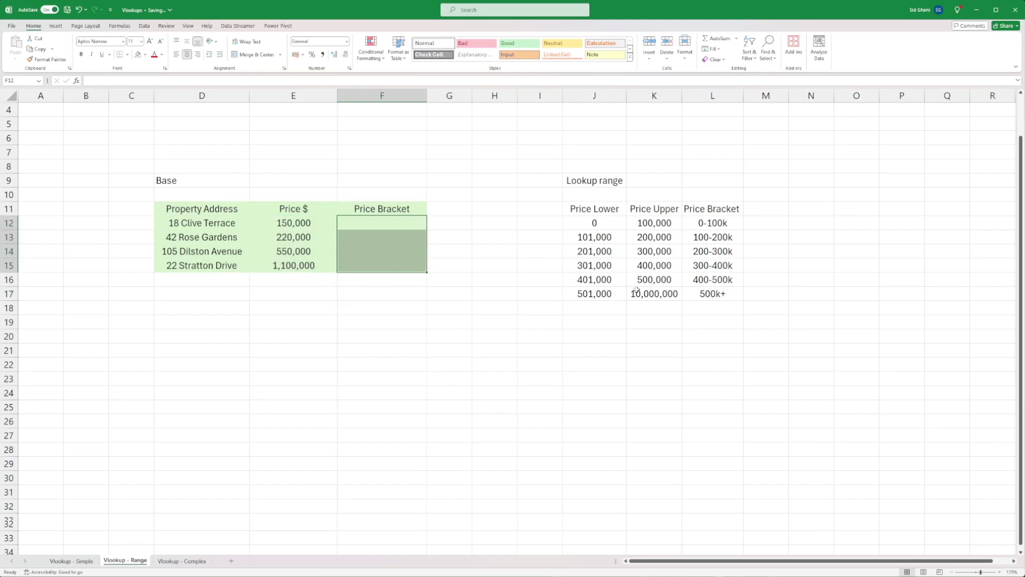
Step: Examine the lower price, upper price and bracket in the first Lookup range row against the first property's price in E12
left_click(721, 225)
left_click(603, 223)
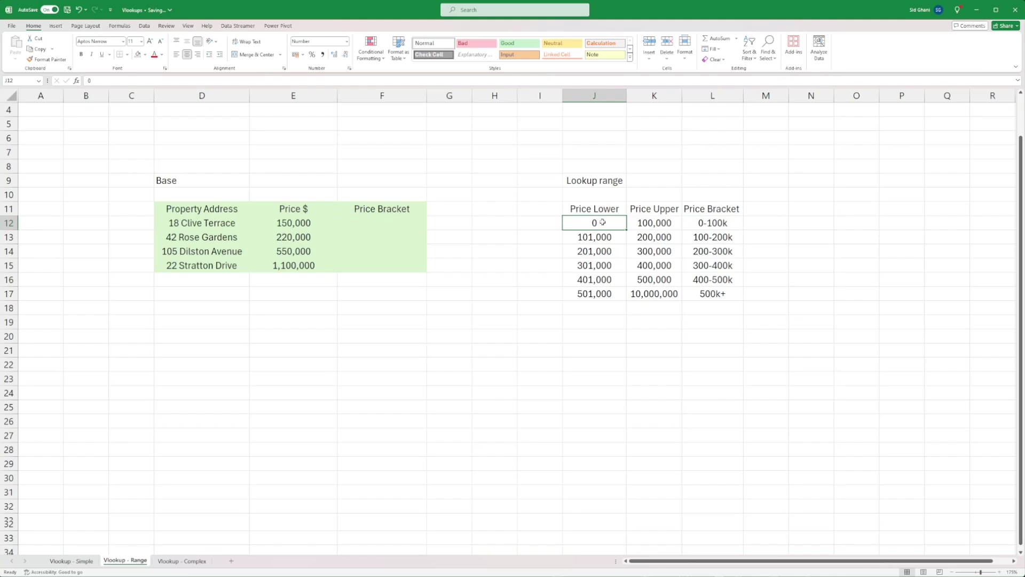
left_click(681, 223)
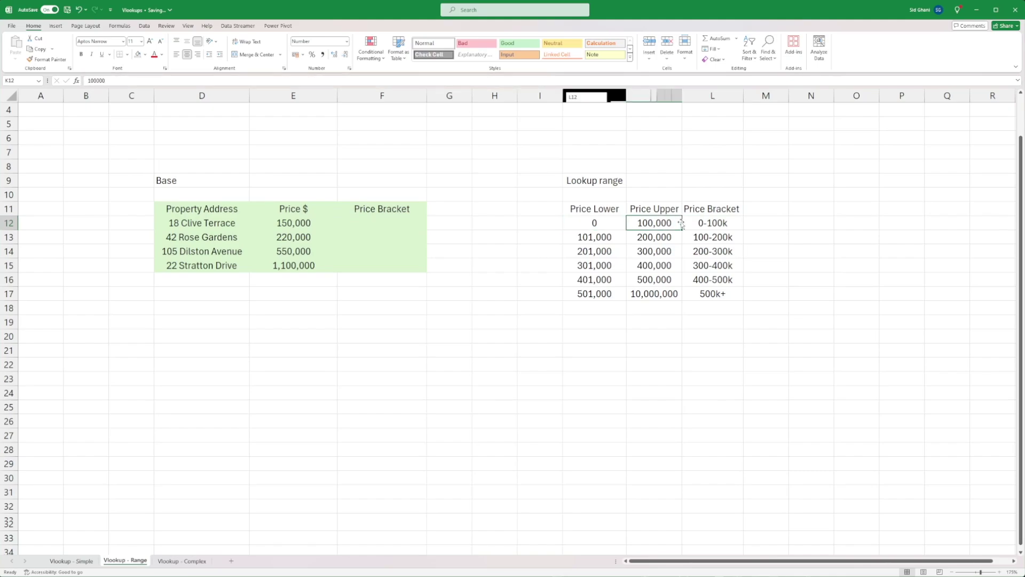
left_click(710, 224)
left_click(397, 224)
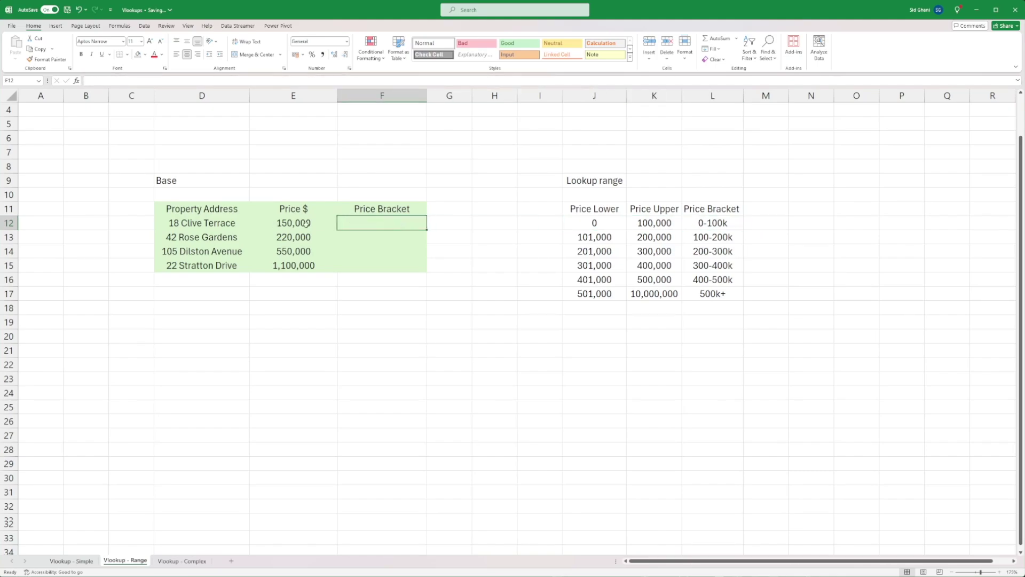
left_click_drag(740, 221, 602, 223)
left_click(295, 224)
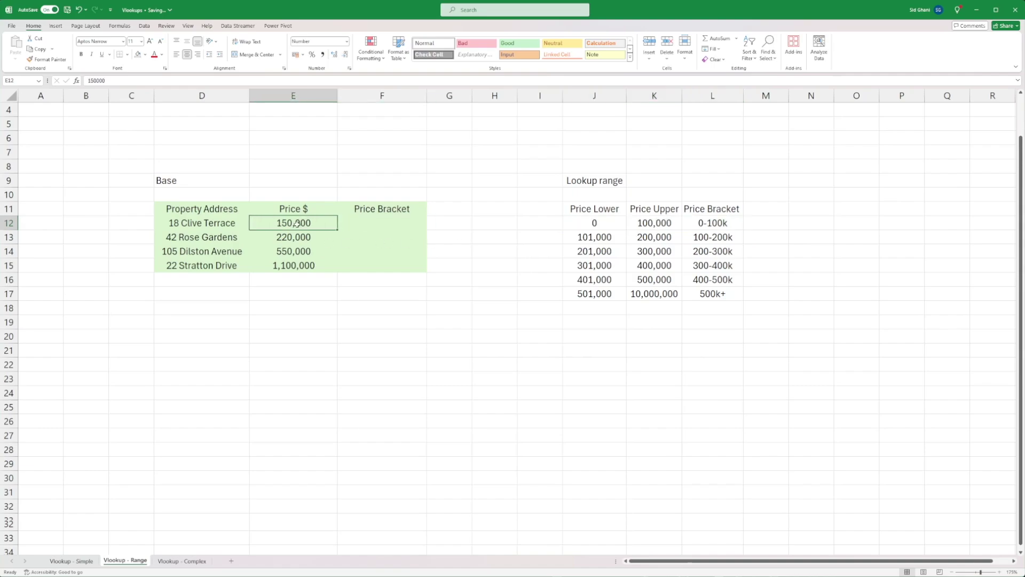
Step: Compare the first property's price in E12 with the second Lookup range row and the listed price brackets
left_click_drag(722, 235, 591, 237)
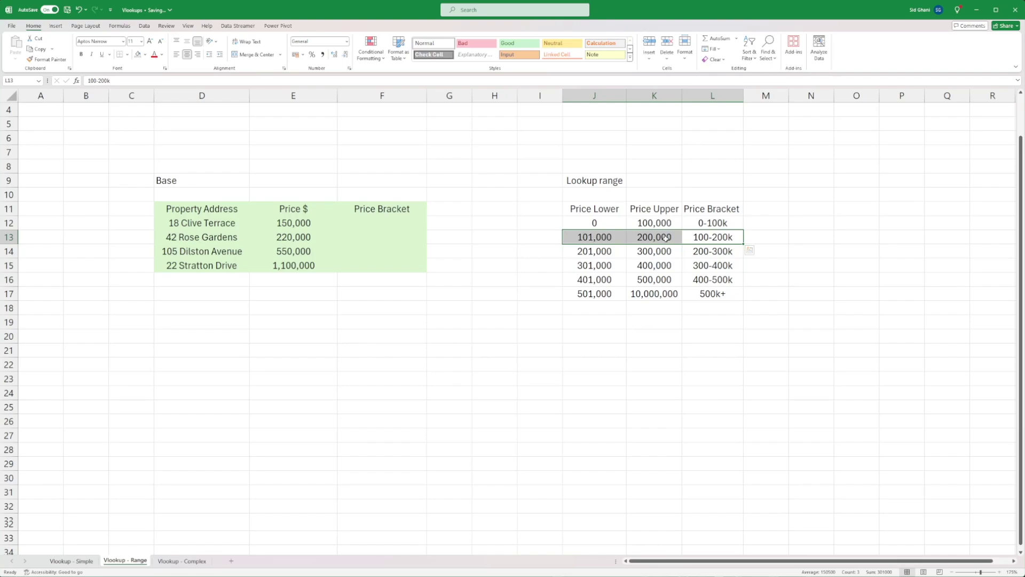
left_click(287, 224)
left_click(696, 234)
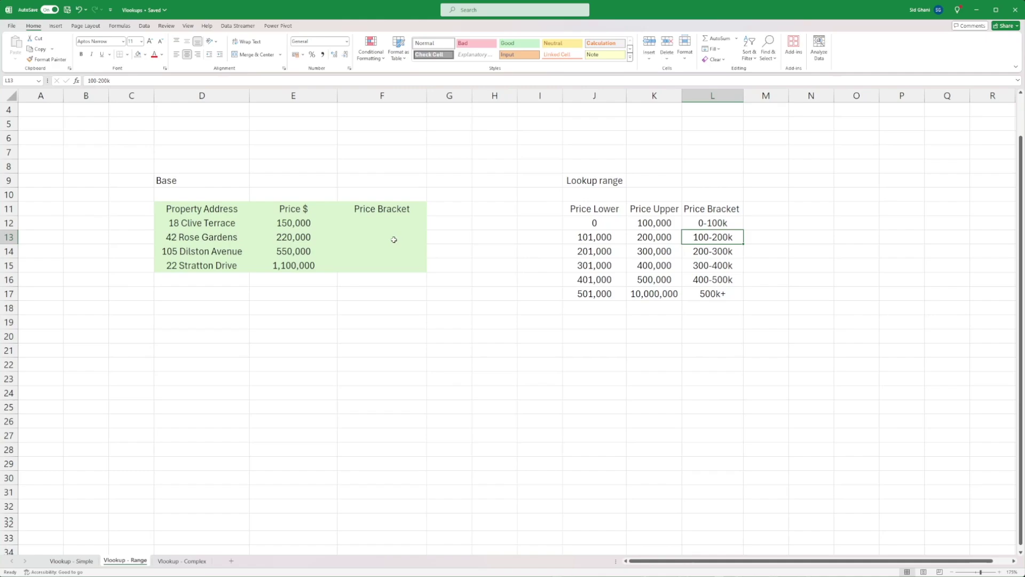
left_click(390, 223)
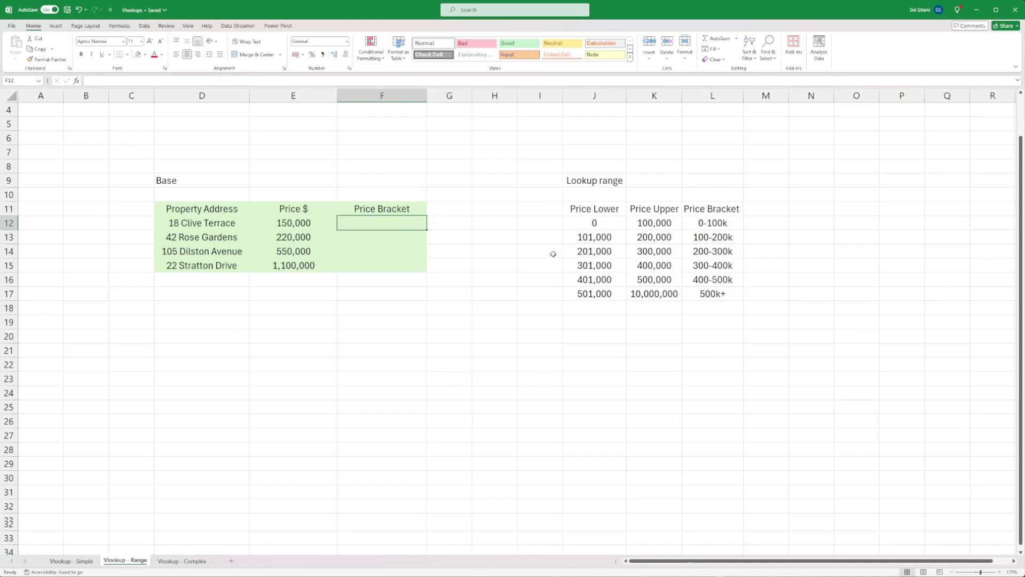
left_click(288, 224)
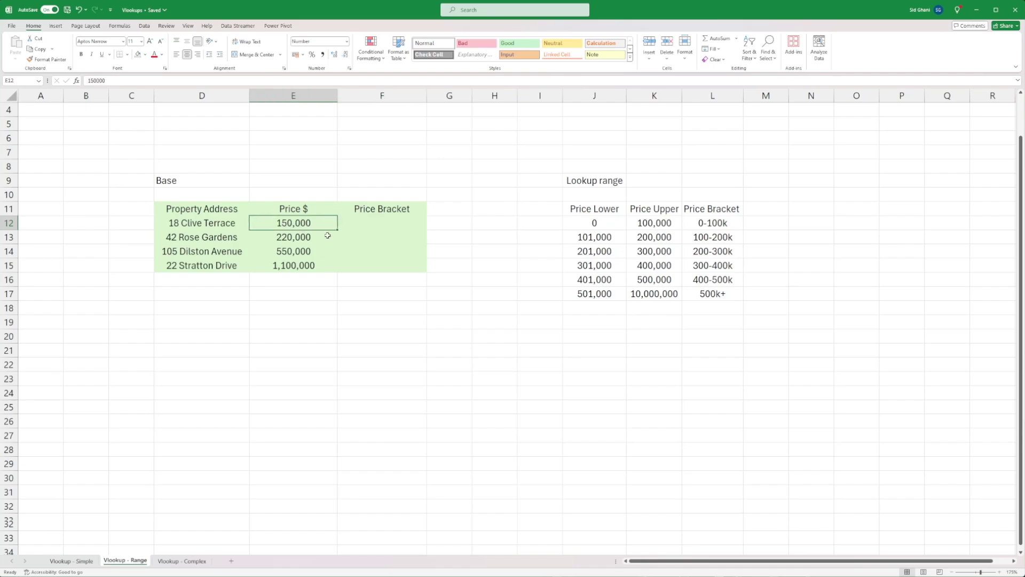
left_click_drag(713, 223, 712, 279)
Step: Review the empty Price Bracket cells F12 to F15 in the Base table
left_click(377, 222)
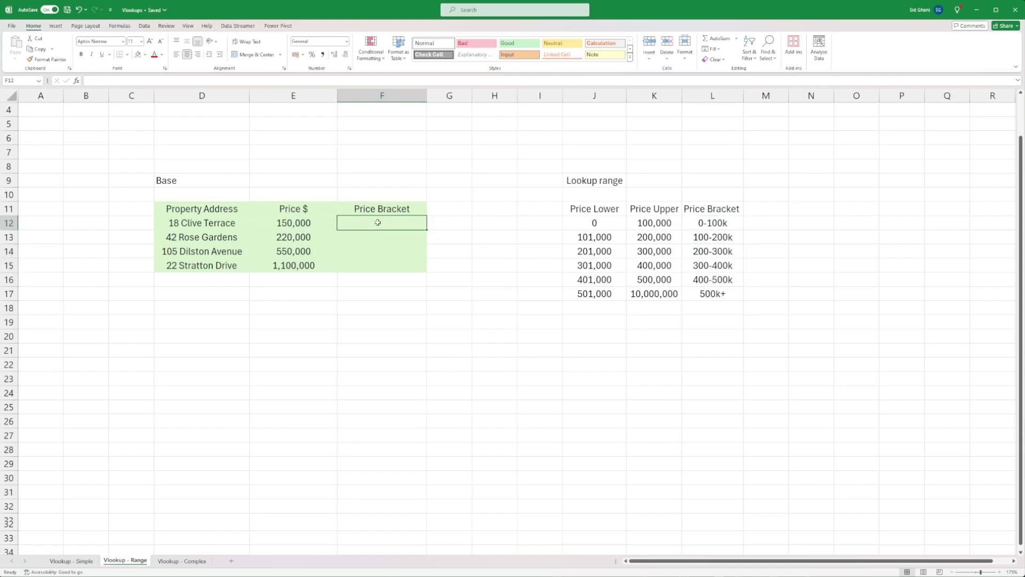
left_click(377, 237)
left_click(379, 249)
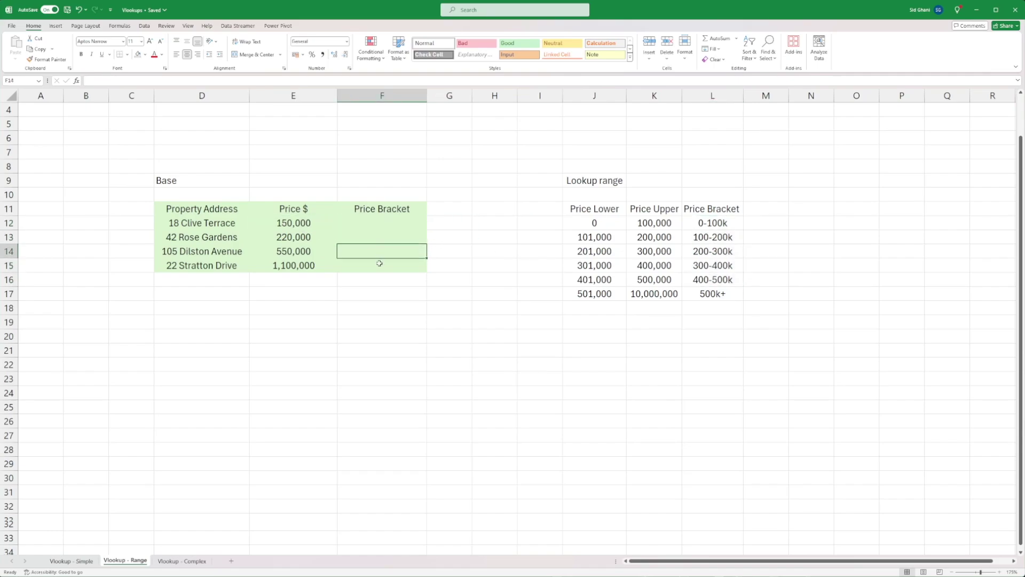
left_click(378, 263)
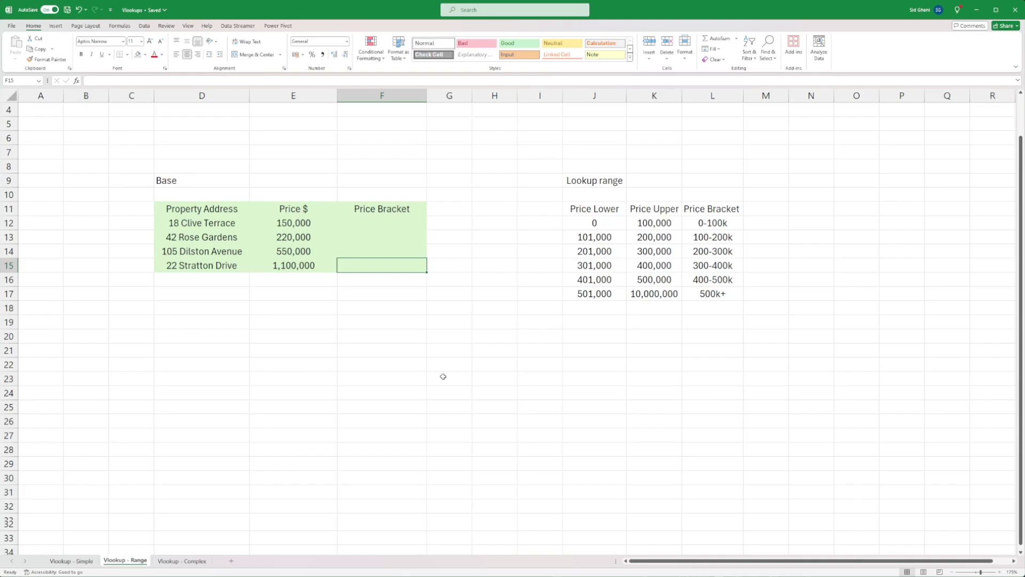
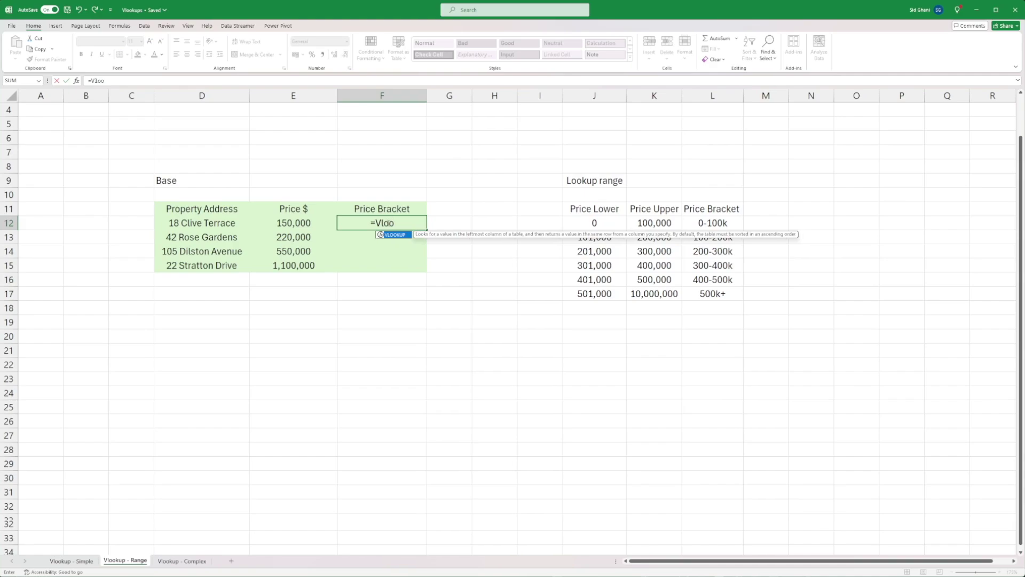
Step: Start a VLOOKUP formula in F12 with E12 as the lookup value and J11:L17 as the table array
double_click(403, 235)
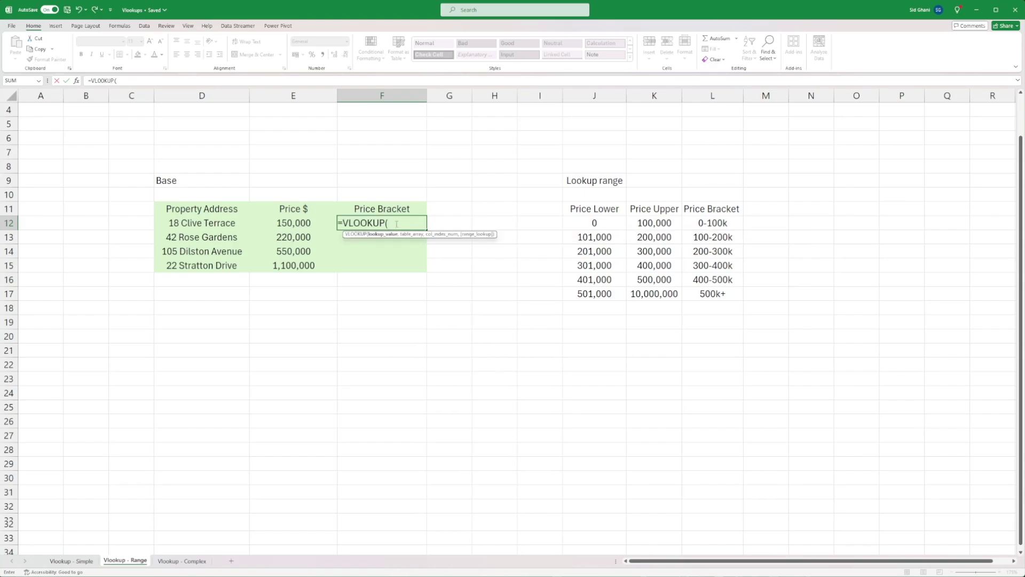
left_click(287, 222)
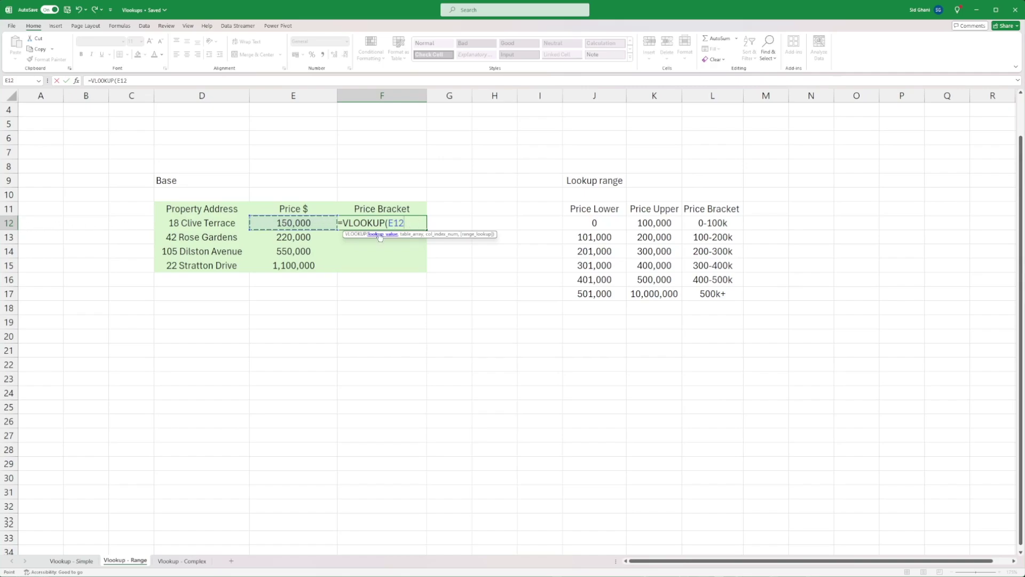
type(",")
left_click_drag(601, 209, 717, 293)
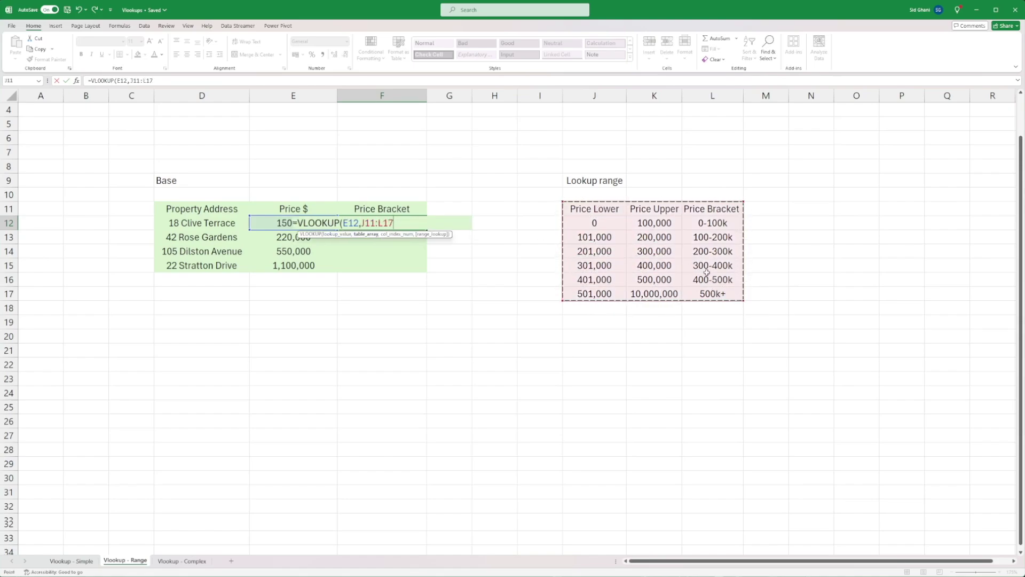
Step: Anchor the formula's table array as $J$11:$L$17 and set the column index number to 3
left_click(165, 84)
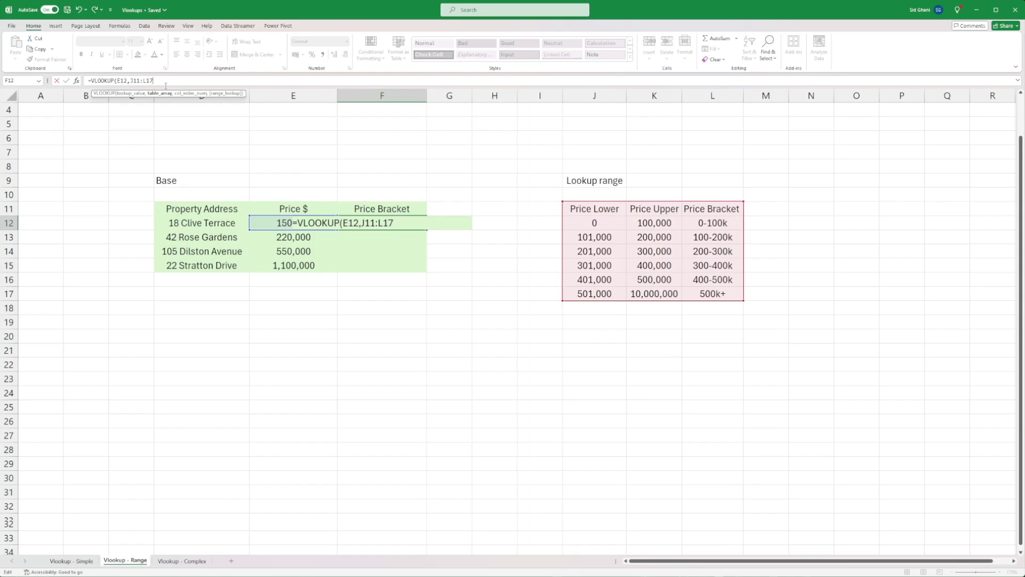
key("Left")
key("Left")
key("F4")
left_click(134, 80)
type("$")
key("Left")
key("Left")
type("$17,")
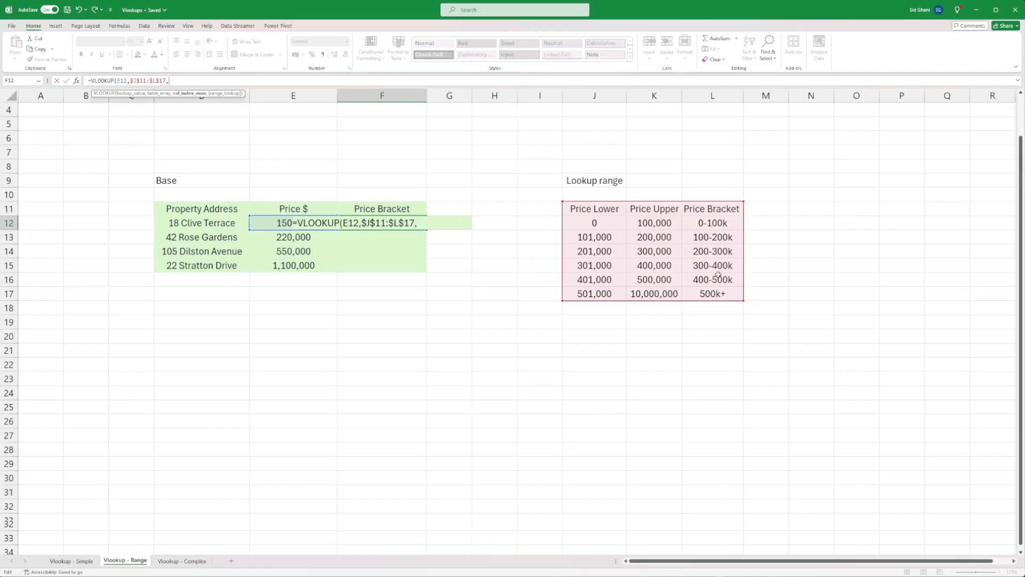
type("3,")
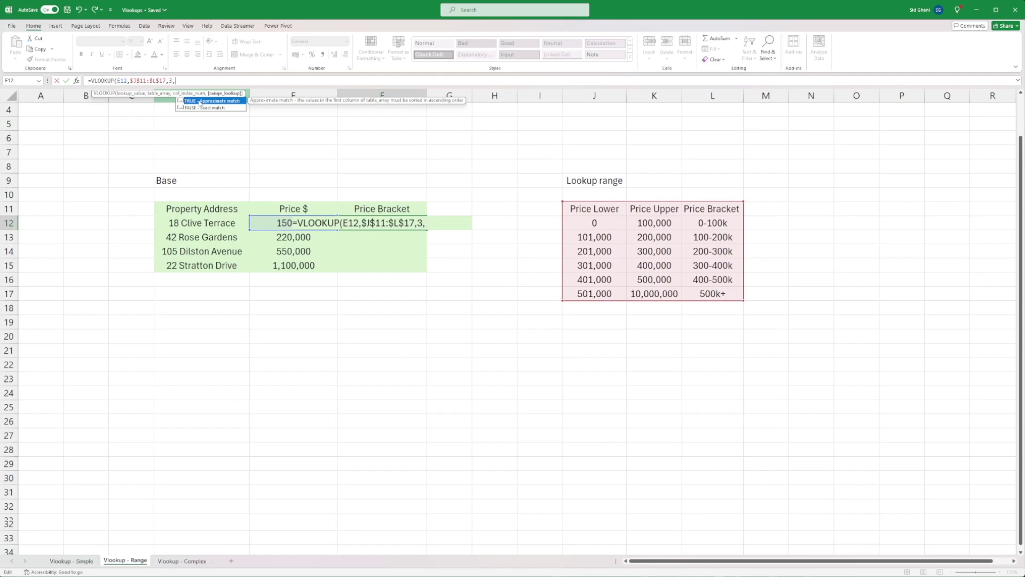
double_click(200, 102)
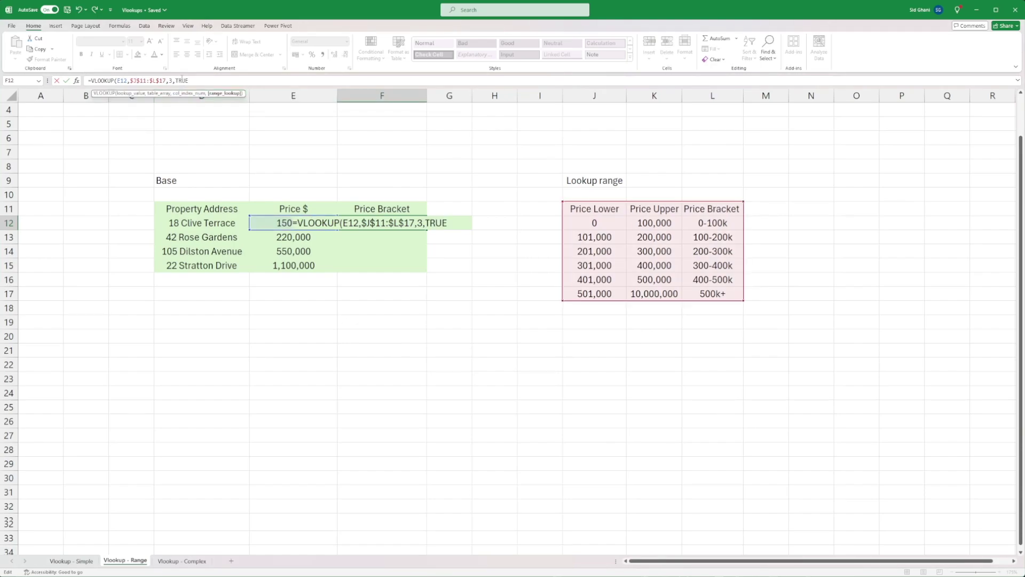
key("BackSpace")
key("BackSpace")
key("BackSpace")
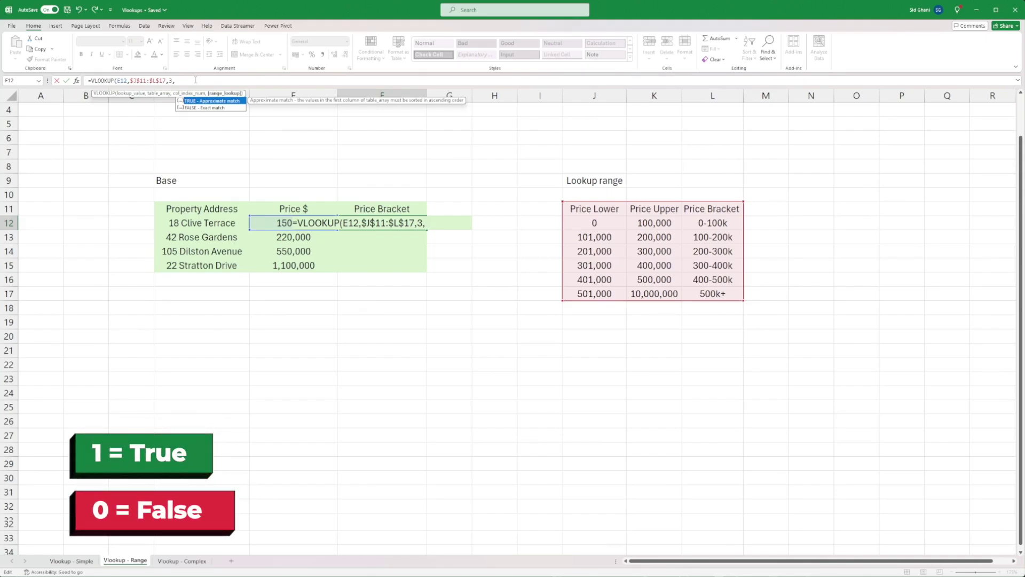
Step: Complete the F12 VLOOKUP formula with TRUE for an approximate match and enter it
double_click(230, 100)
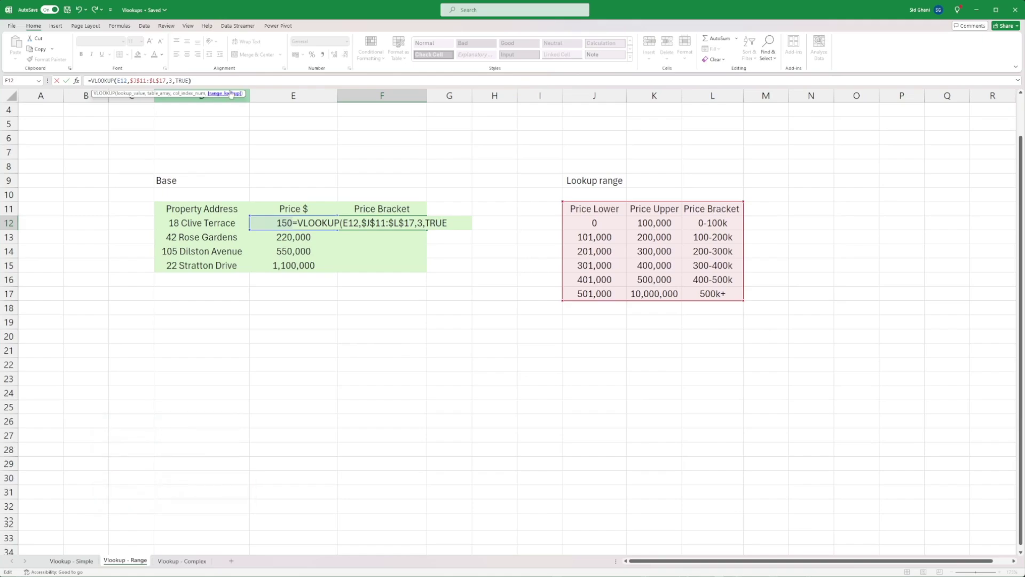
type(")")
key("Return")
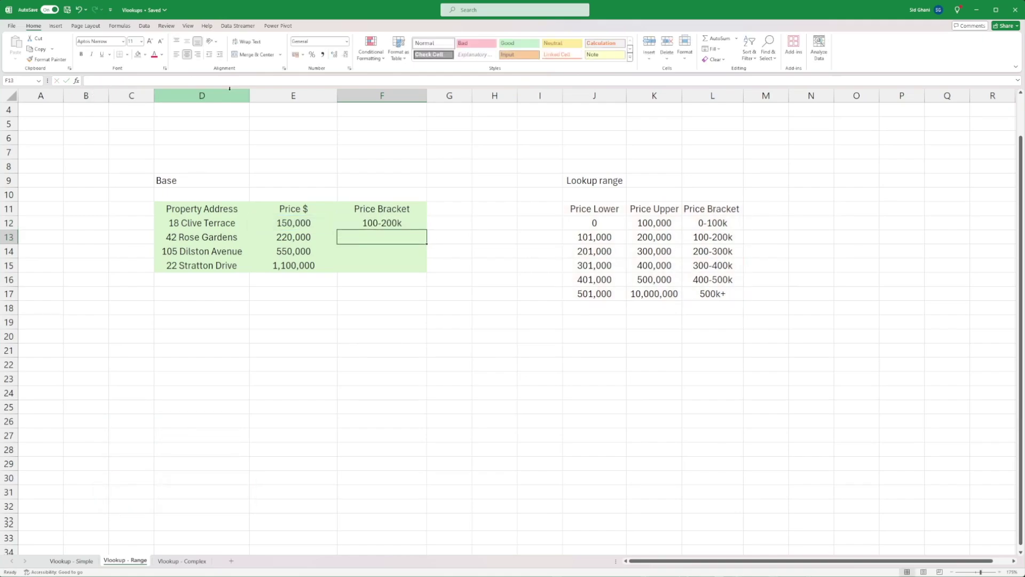
Step: Check the first property's price and returned bracket in Base row 12 against Lookup range row 13
key("Up")
left_click(305, 223)
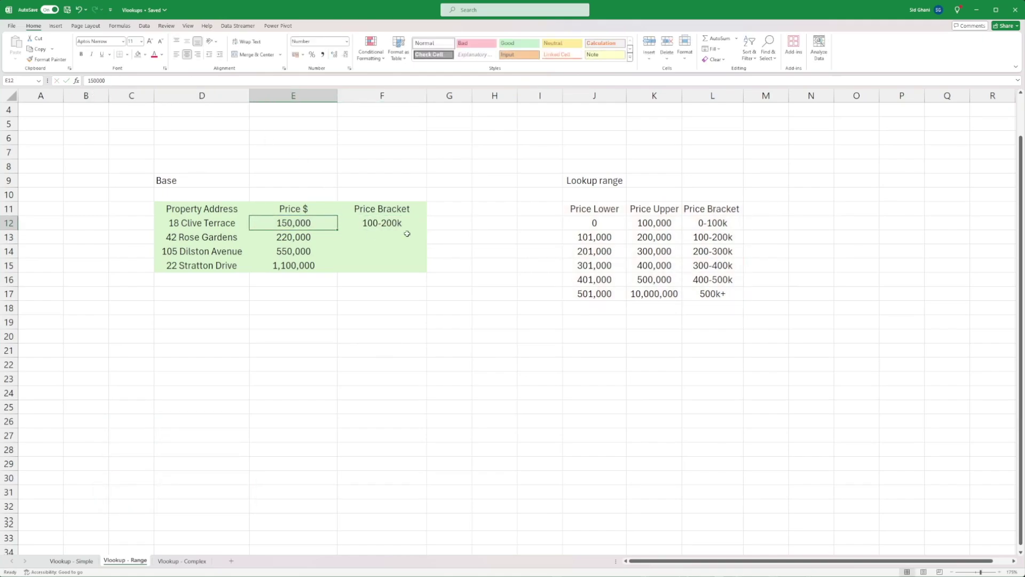
left_click_drag(609, 237, 713, 237)
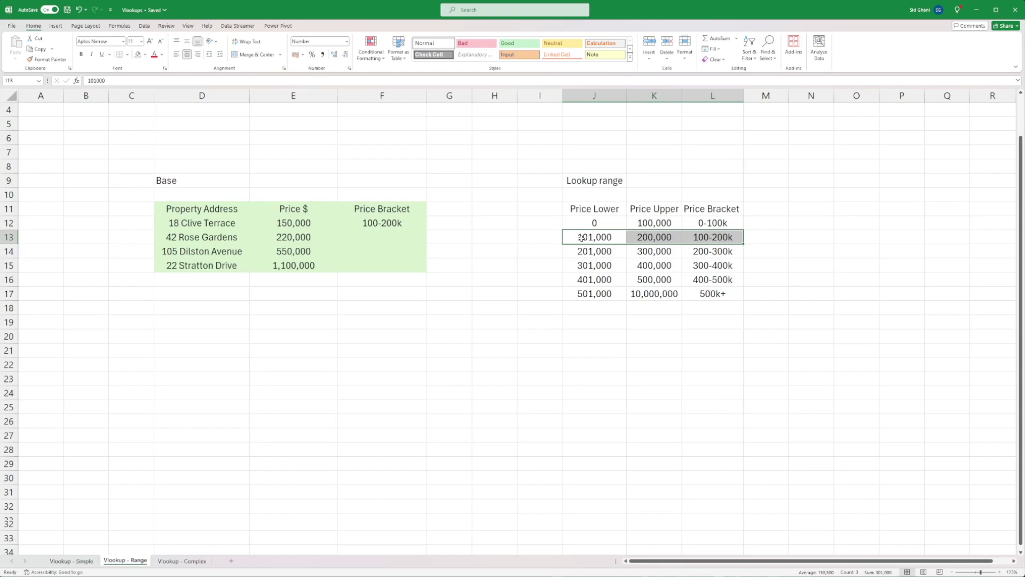
left_click(301, 224)
left_click(215, 221)
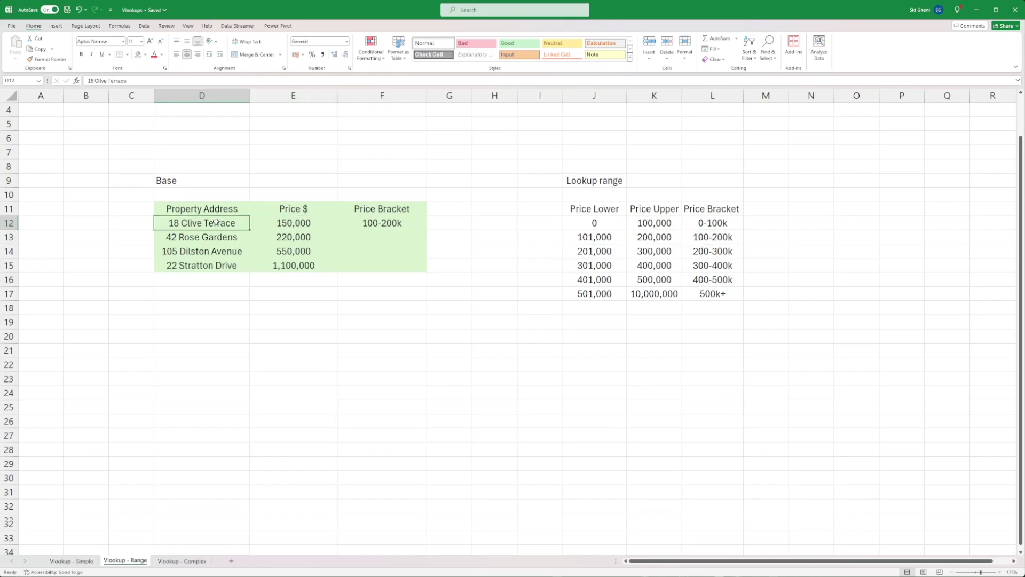
left_click(368, 223)
left_click(709, 239)
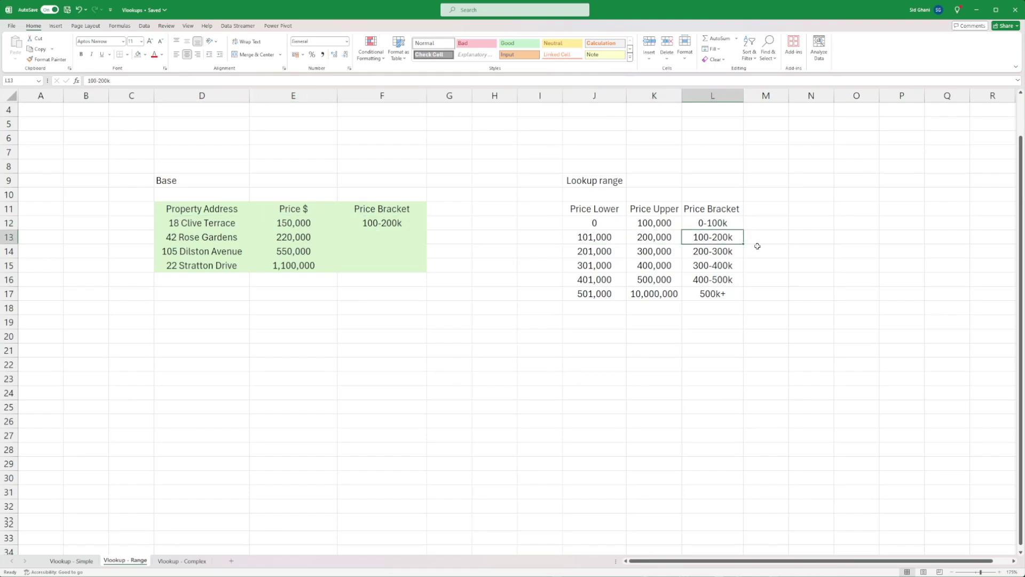
Step: Fill the Price Bracket formula from F12 down to F15
left_click(409, 221)
left_click_drag(426, 230, 425, 271)
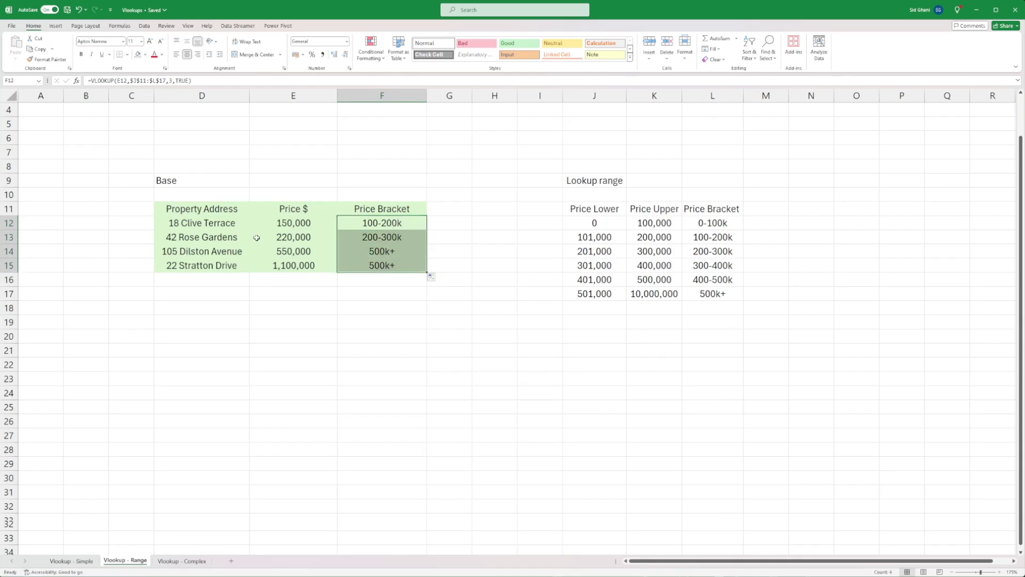
Step: Compare the third property's price in E14 with the two highest brackets in Lookup range rows 16 and 17
left_click(203, 266)
left_click(318, 255)
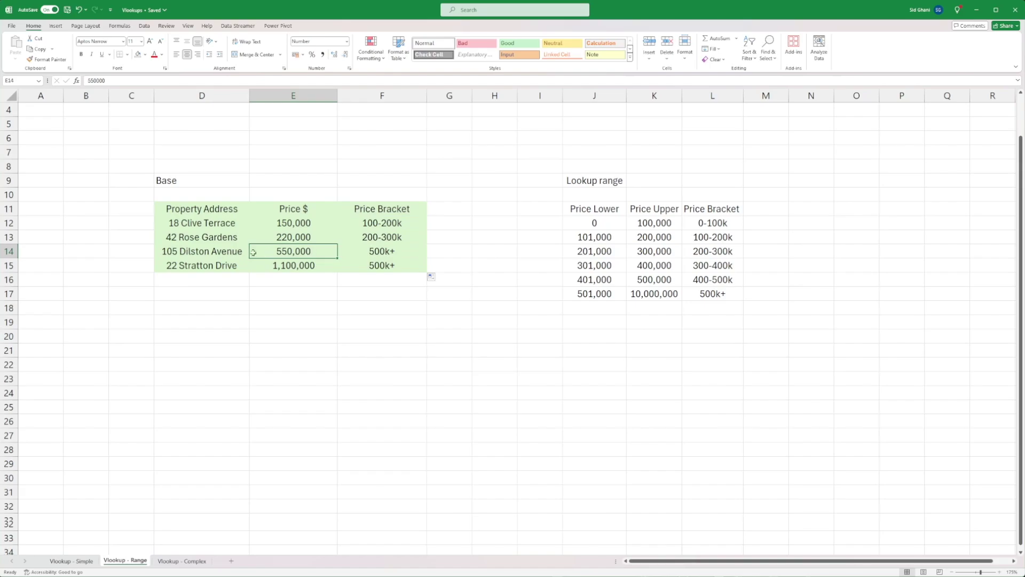
left_click(204, 253)
left_click(291, 254)
left_click(732, 284)
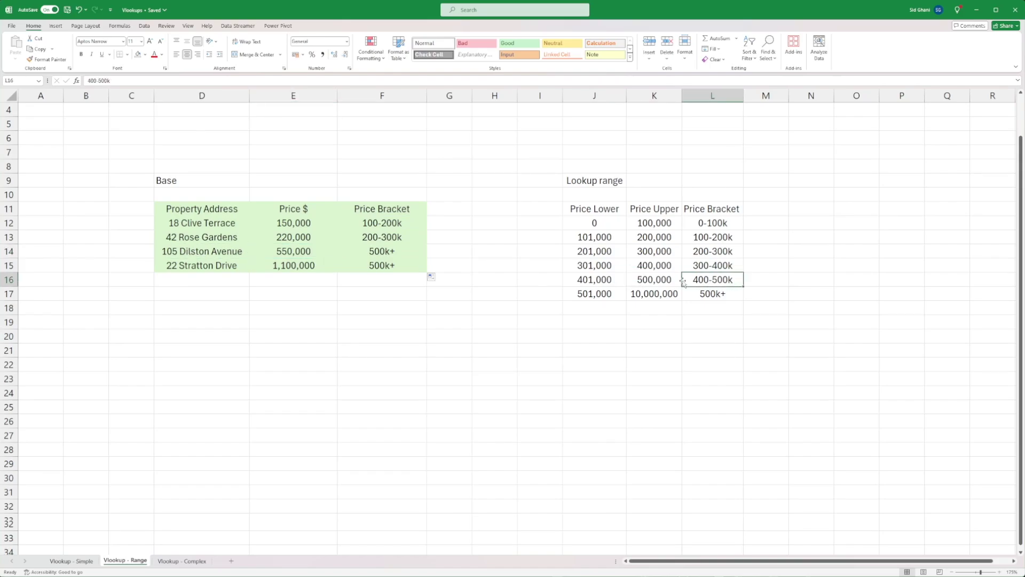
left_click_drag(716, 279, 594, 281)
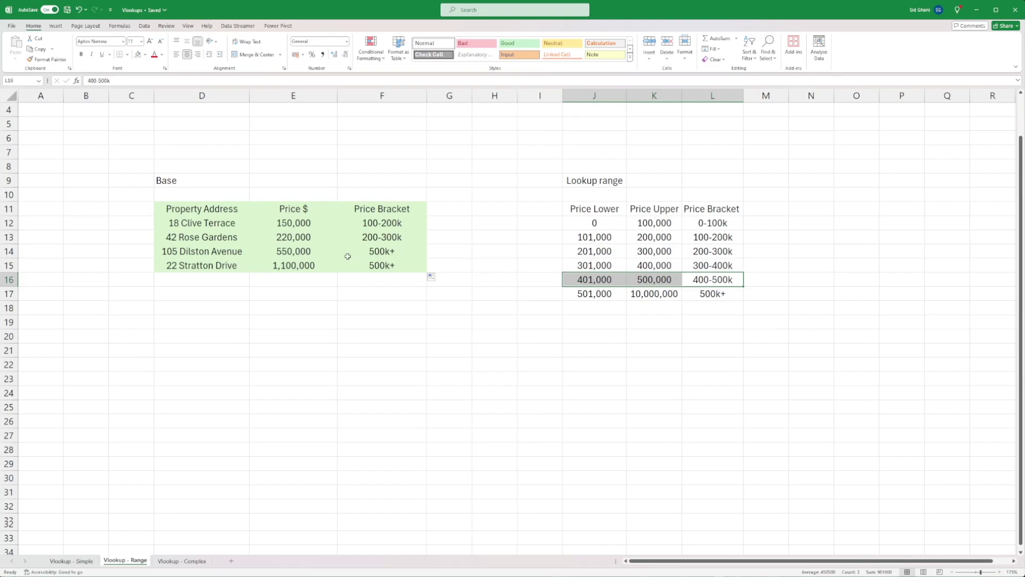
left_click_drag(731, 294, 616, 293)
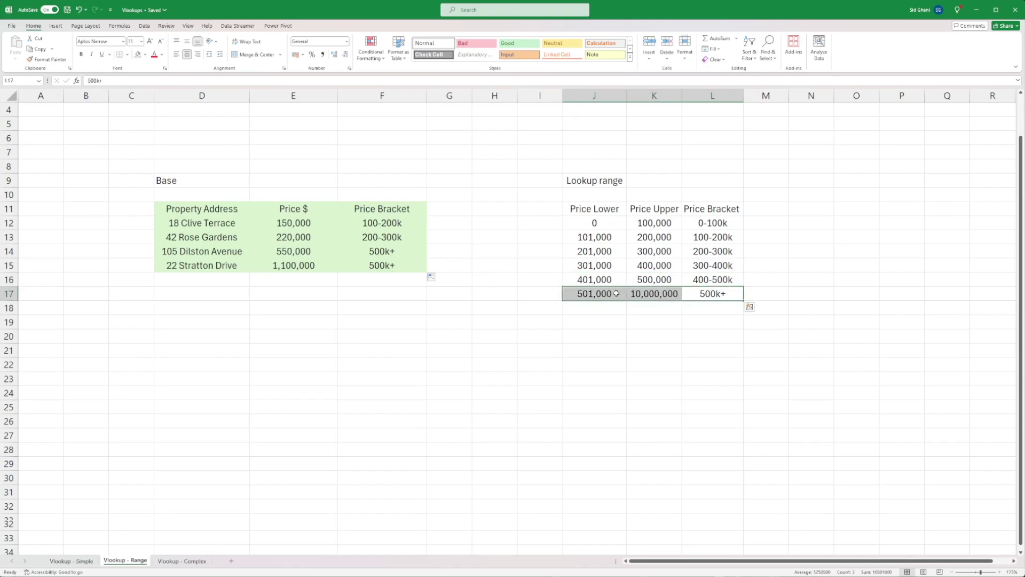
Step: Examine the structure of the Lookup range, covering its Price Lower, Price Upper and Price Bracket columns
left_click(460, 303)
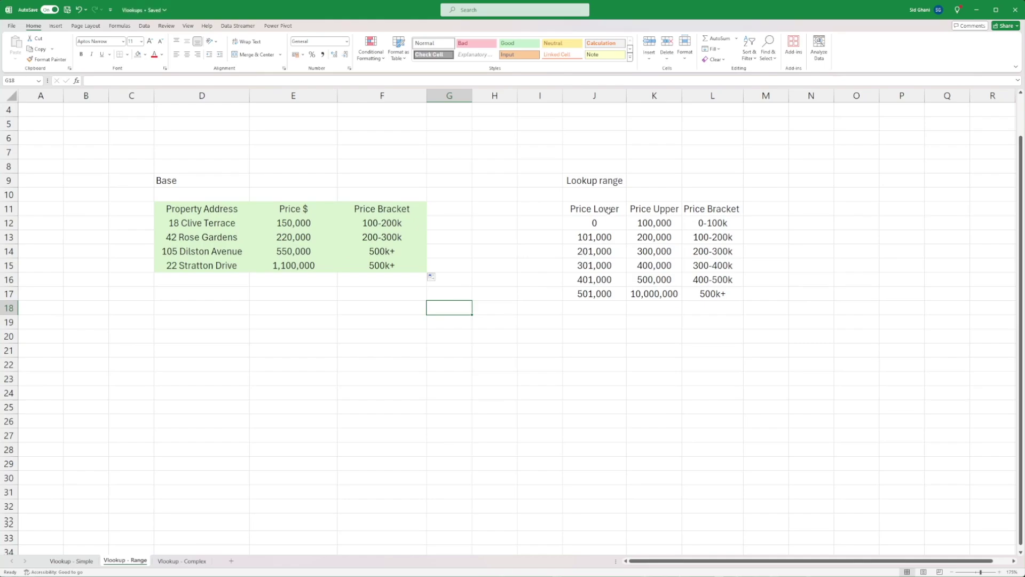
left_click_drag(594, 208, 602, 290)
left_click_drag(654, 208, 654, 294)
left_click_drag(721, 208, 712, 293)
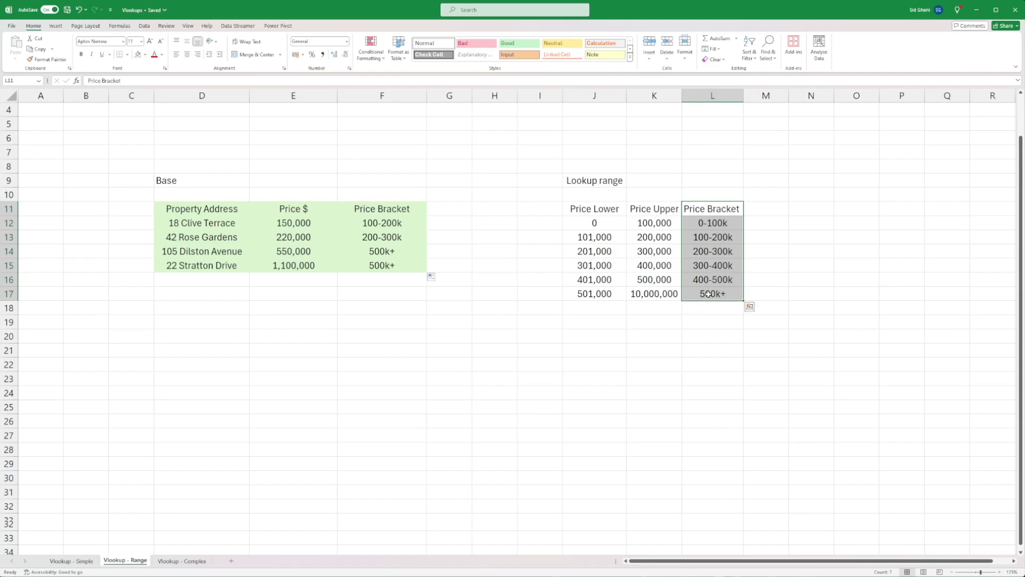
left_click_drag(594, 179, 712, 293)
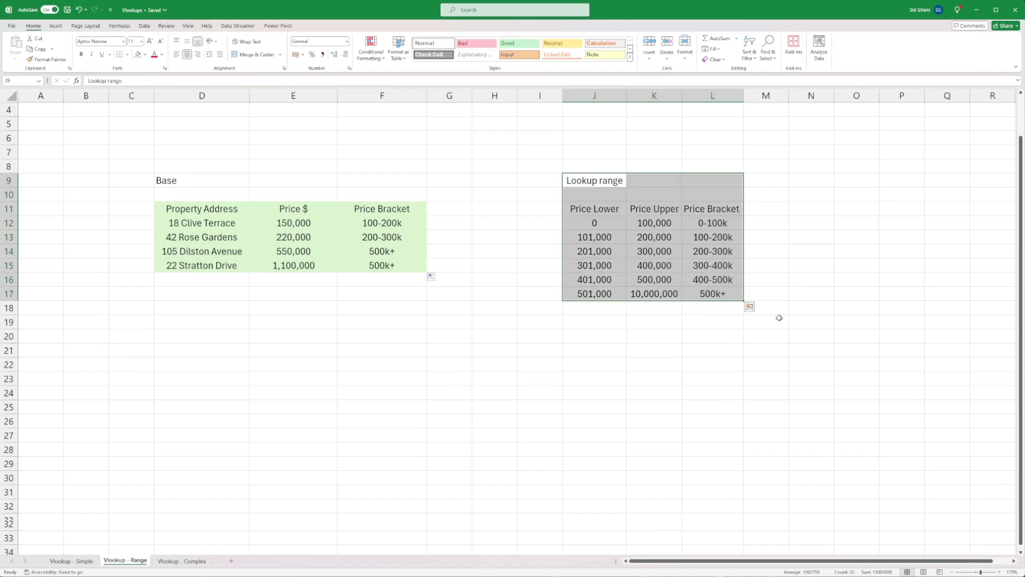
left_click(654, 265)
left_click_drag(594, 208, 597, 293)
left_click_drag(658, 212, 654, 294)
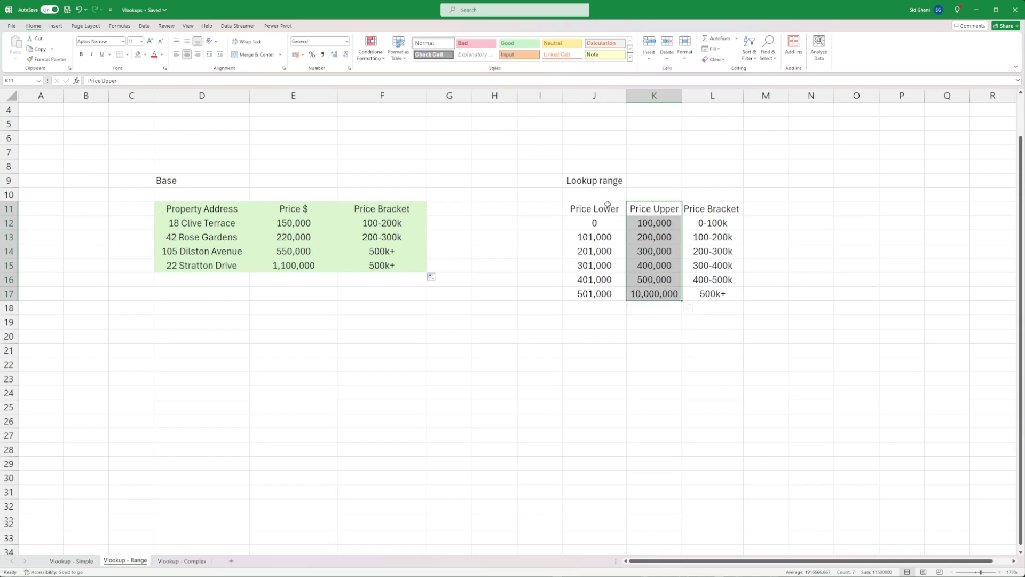
left_click_drag(608, 207, 643, 295)
Step: Inspect the overall limits of the Lookup range, from the first Price Lower in J12 to the last Price Upper in K17
left_click(596, 220)
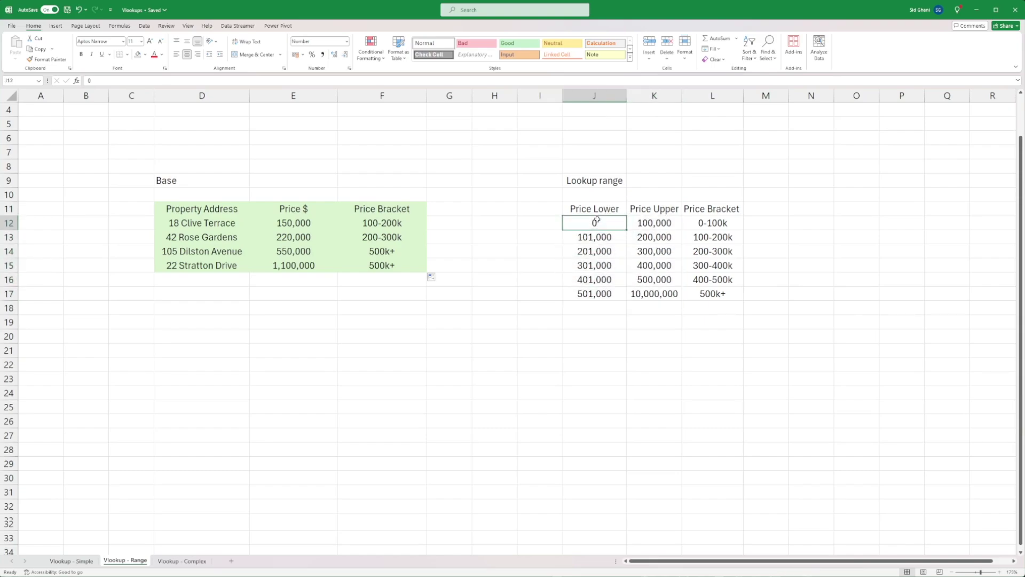
left_click(662, 293)
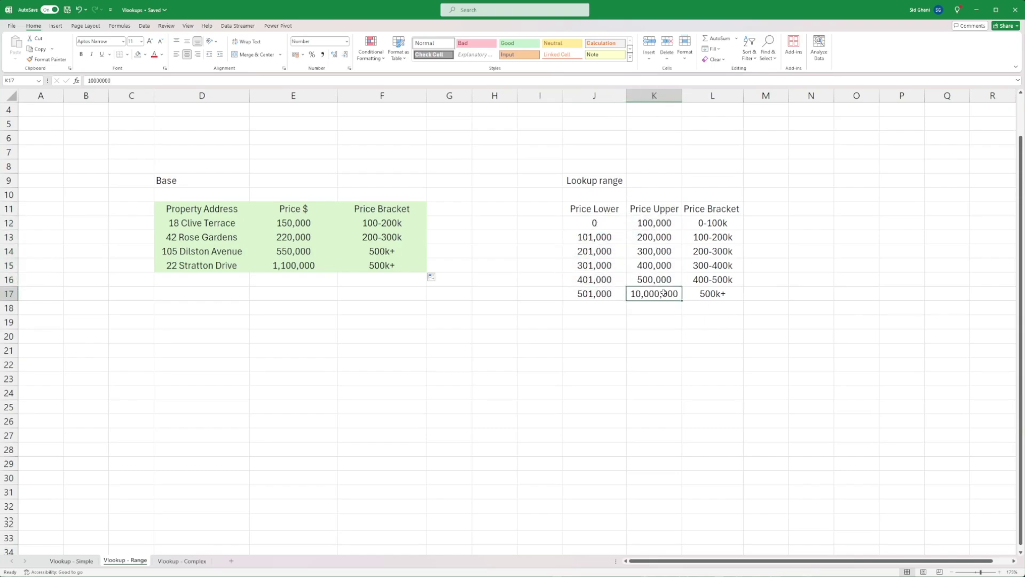
left_click(594, 225)
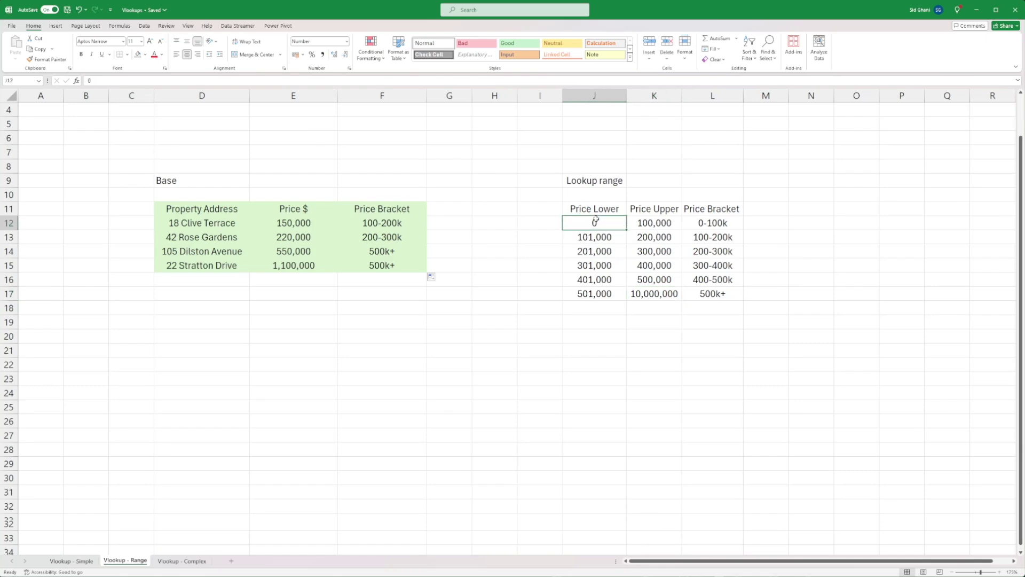
left_click(662, 294)
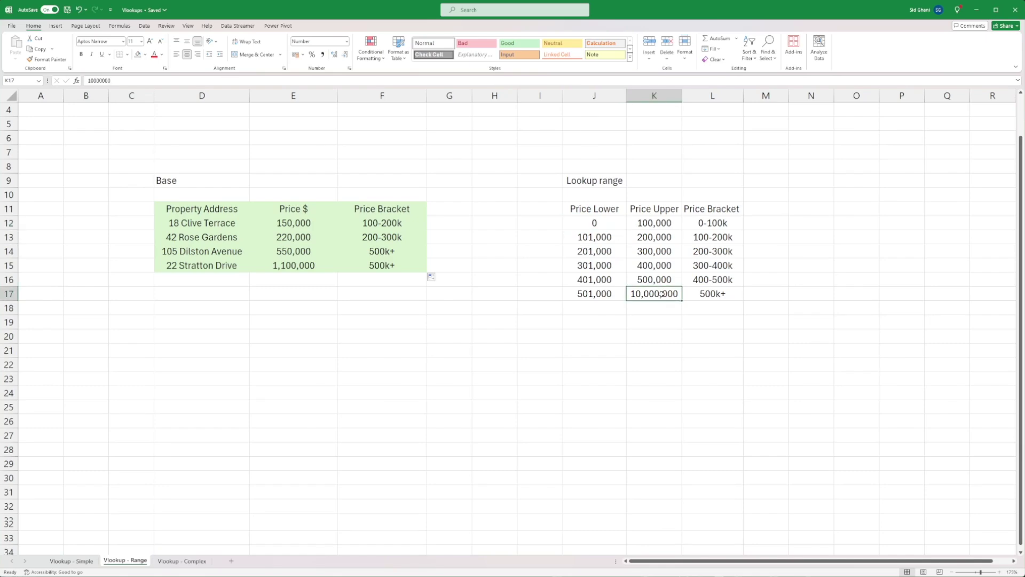
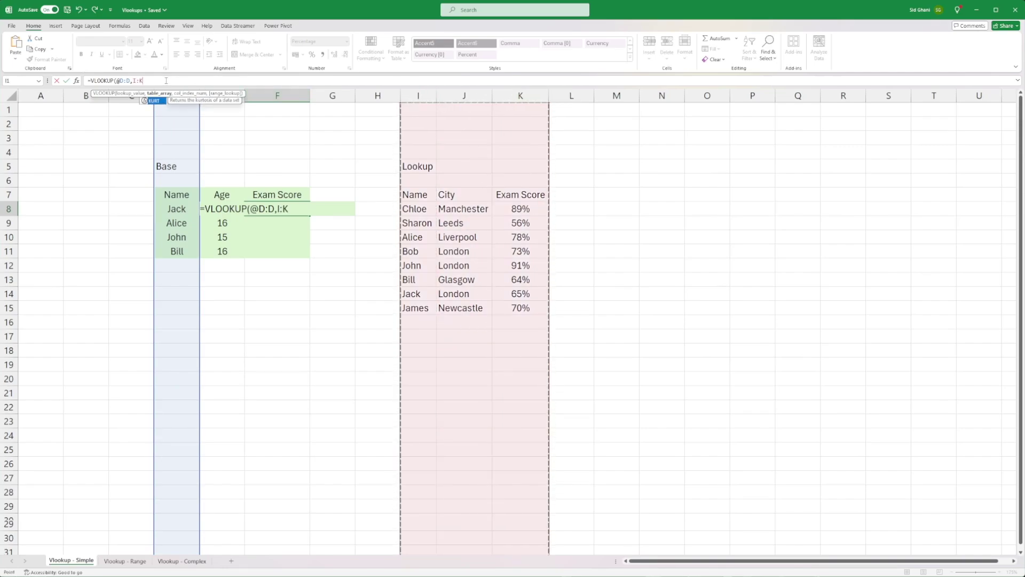
Step: Complete the exam score formula in F8 with column index 3 and an exact match: =VLOOKUP(@D:D,I:K,3,FALSE)
type(",")
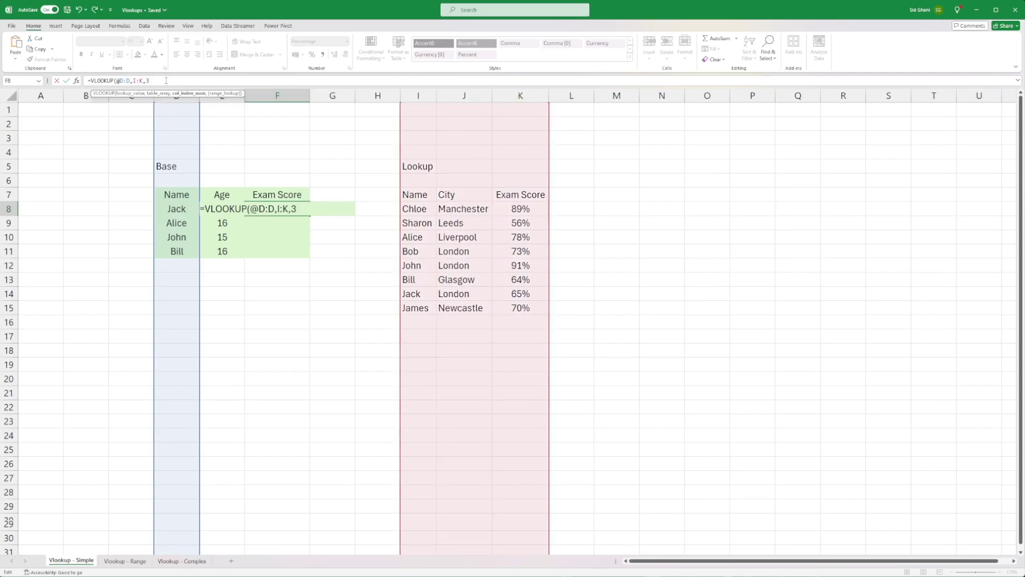
type("3,")
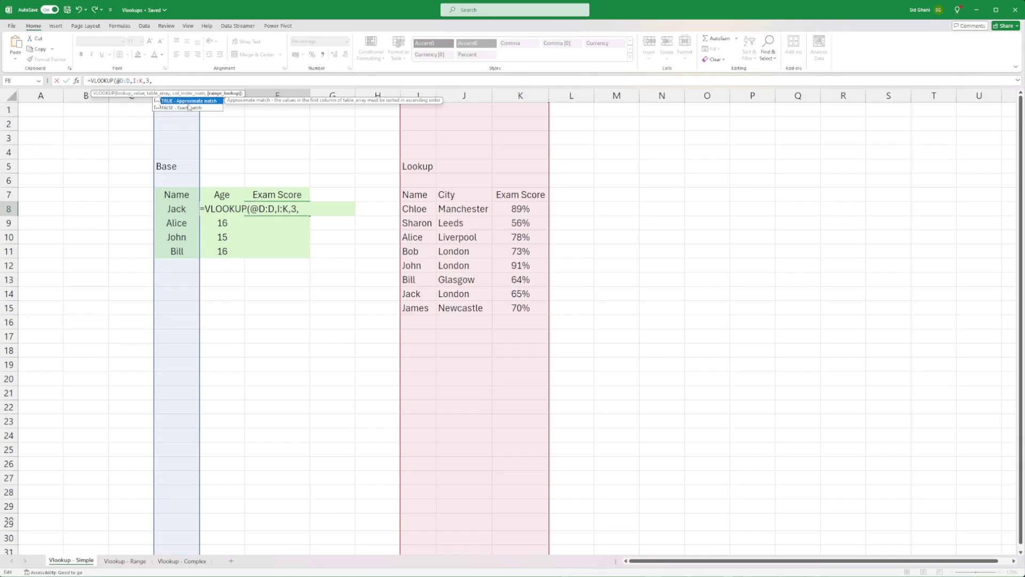
double_click(188, 107)
type(")")
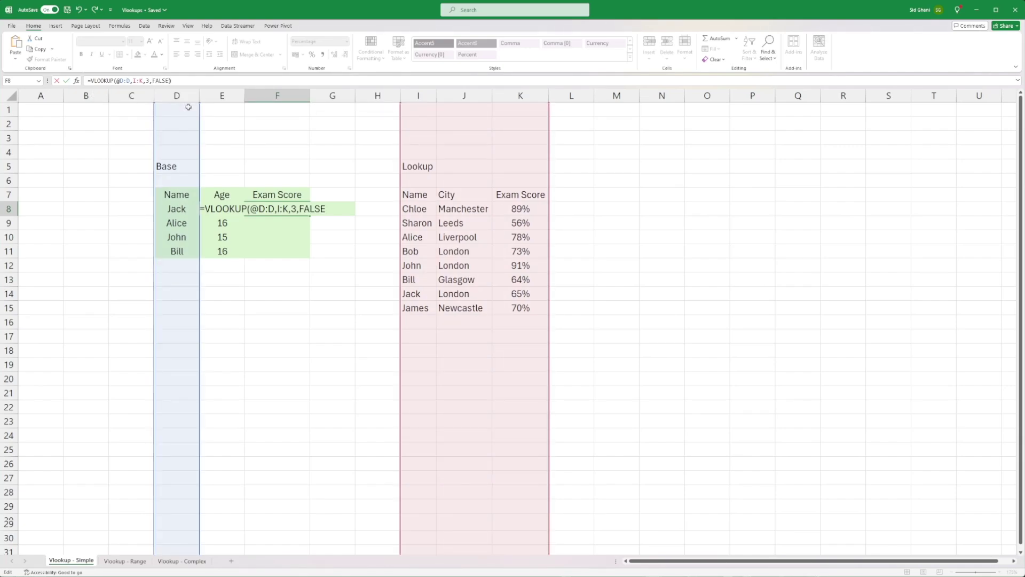
key("Return")
Step: Fill the Exam Score formula from F8 down to F11
left_click(299, 210)
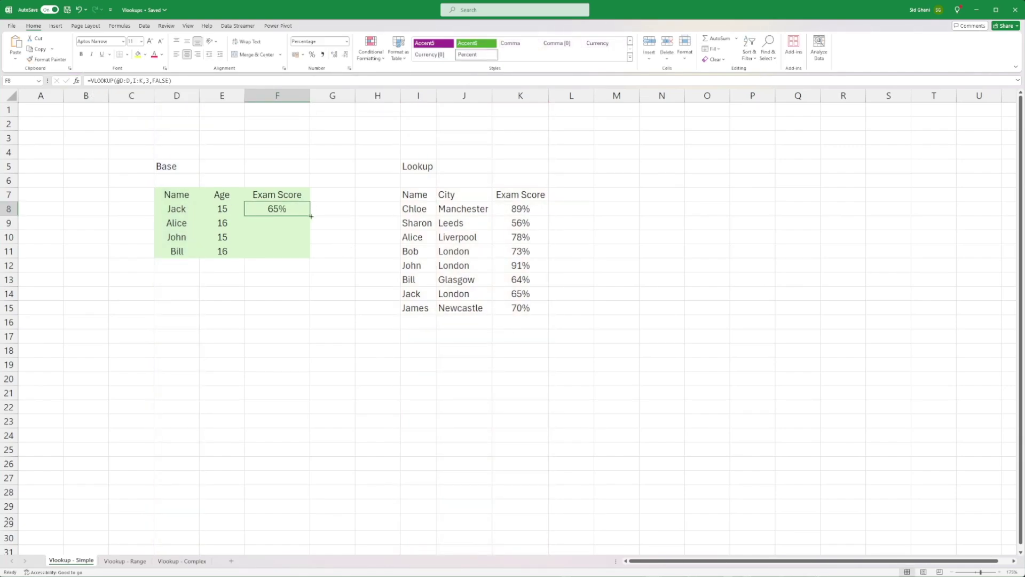
left_click_drag(311, 216, 312, 258)
left_click(360, 302)
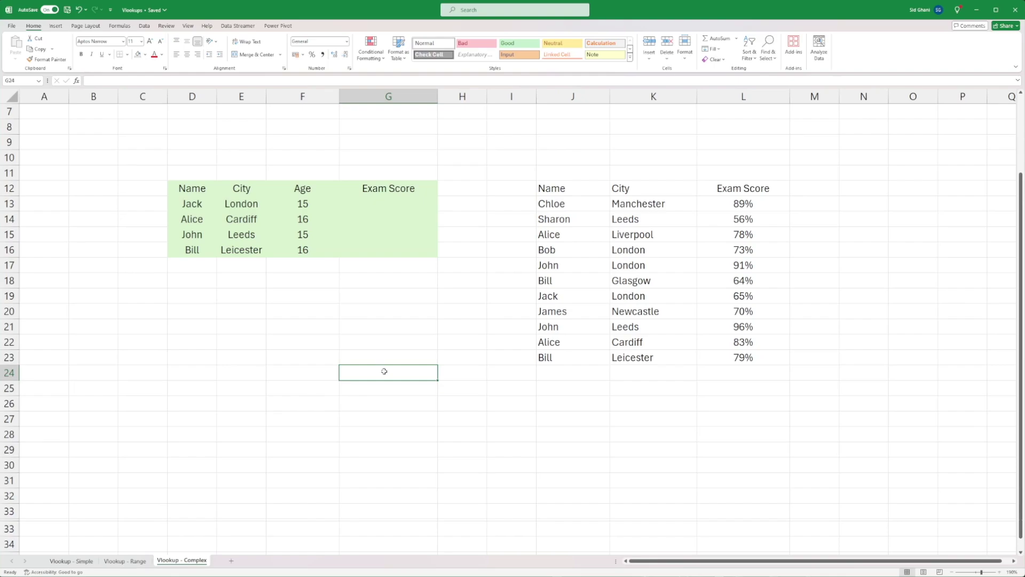
Step: Compare the Vlookup - Simple sheet with Vlookup - Complex, examining the Name, Age and Exam Score columns and the lookup table J12:L23
left_click(78, 563)
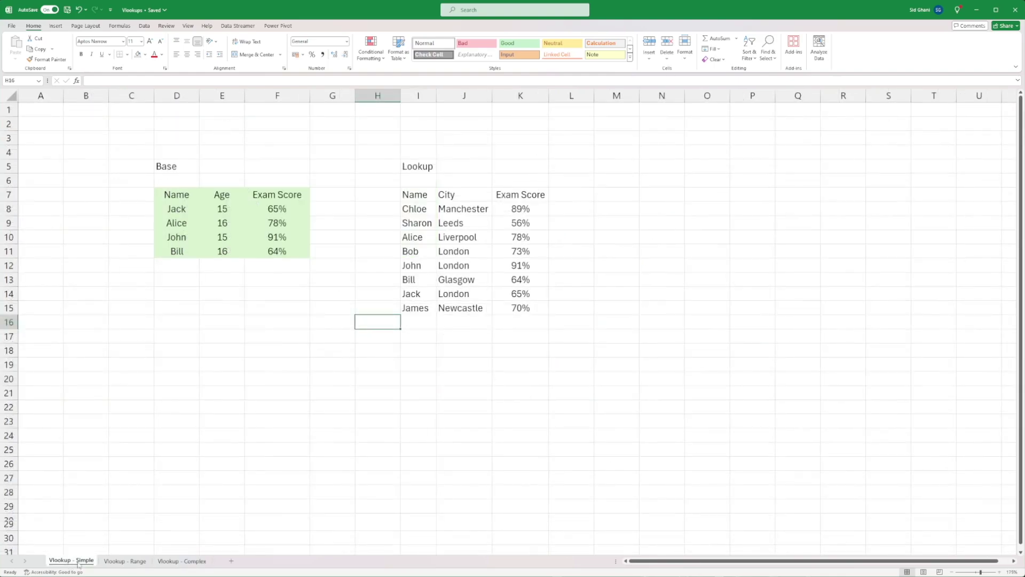
left_click(176, 561)
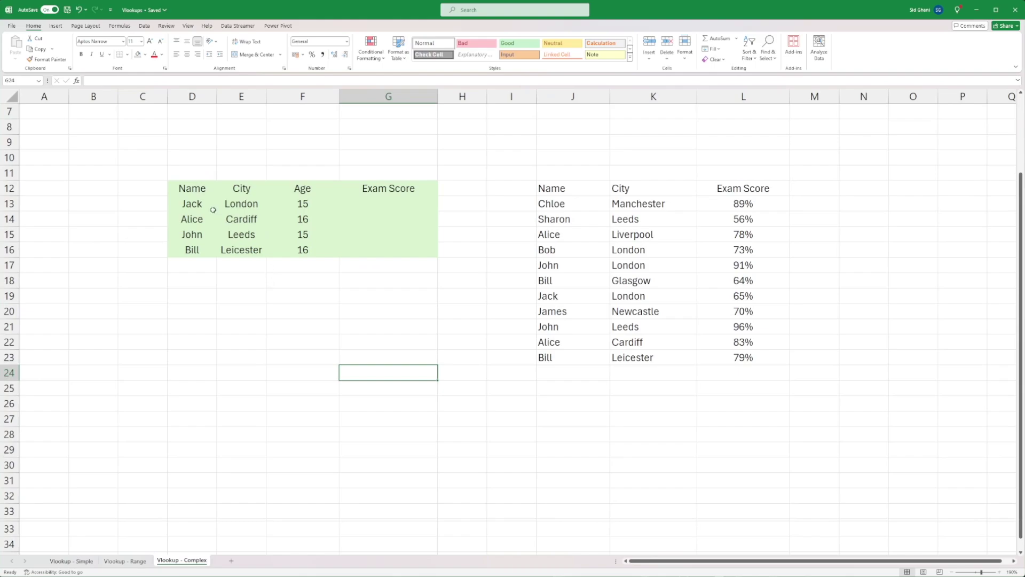
left_click_drag(192, 188, 192, 249)
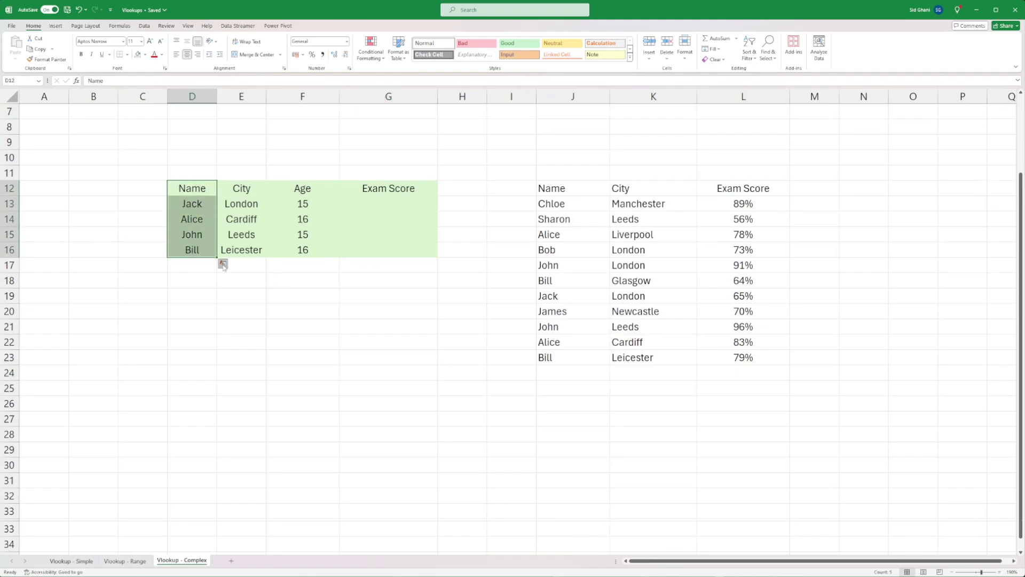
left_click_drag(289, 184, 302, 250)
left_click_drag(385, 188, 385, 252)
left_click(376, 302)
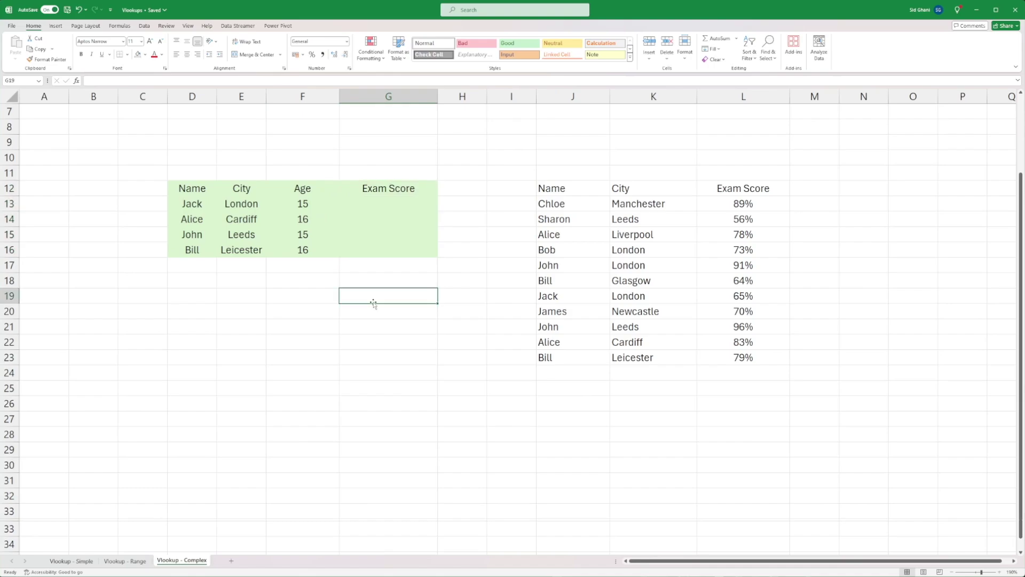
left_click_drag(568, 193, 732, 352)
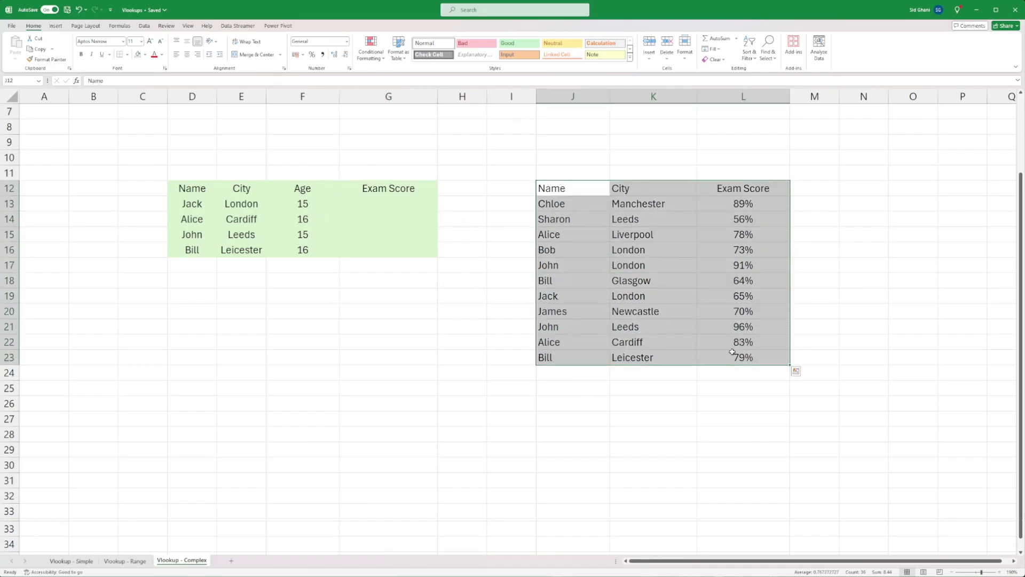
left_click(383, 304)
Step: Examine the first two students in the green table, reading across row 14 from Name to Exam Score
left_click(196, 205)
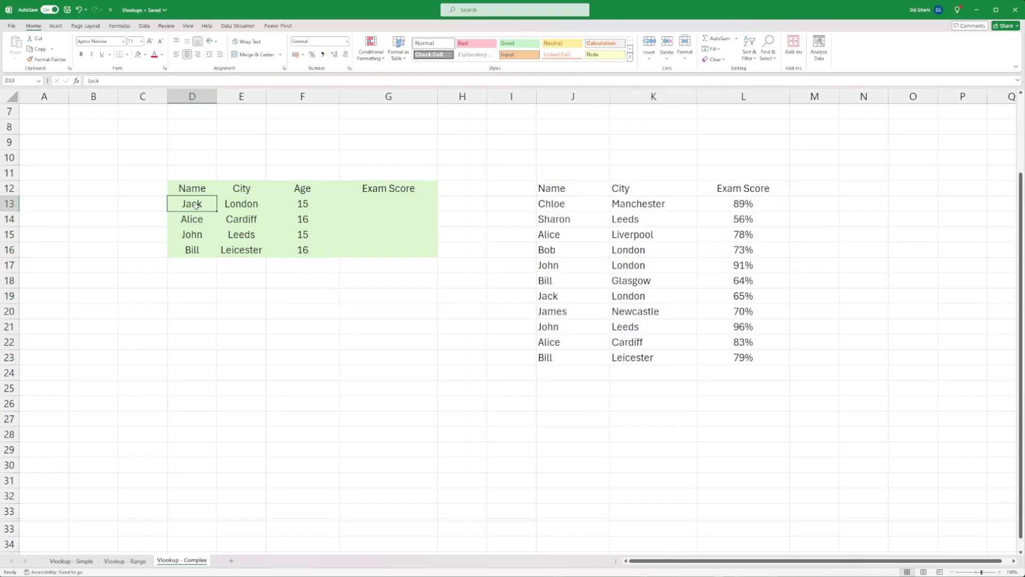
left_click(198, 221)
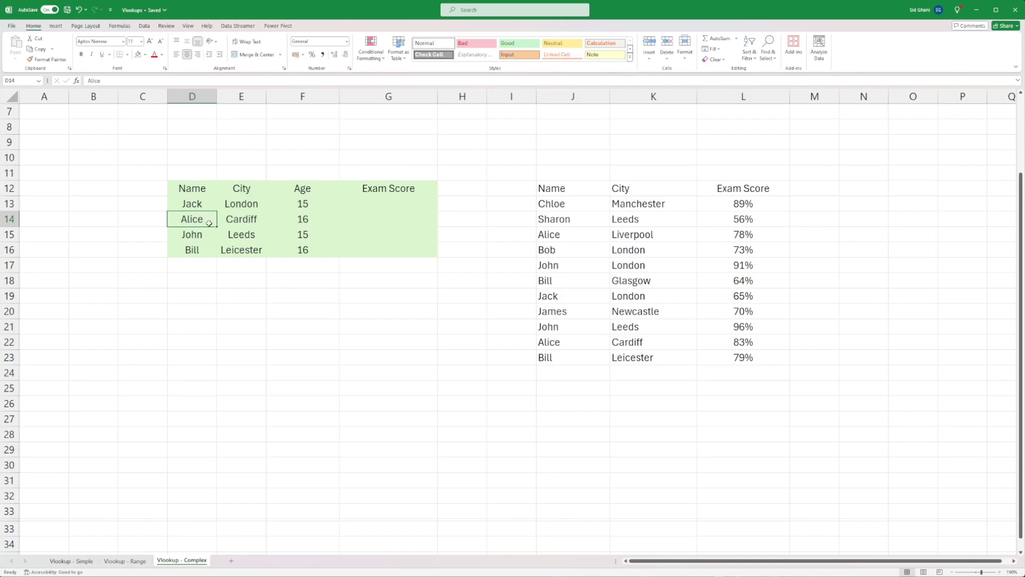
left_click(240, 222)
left_click(300, 218)
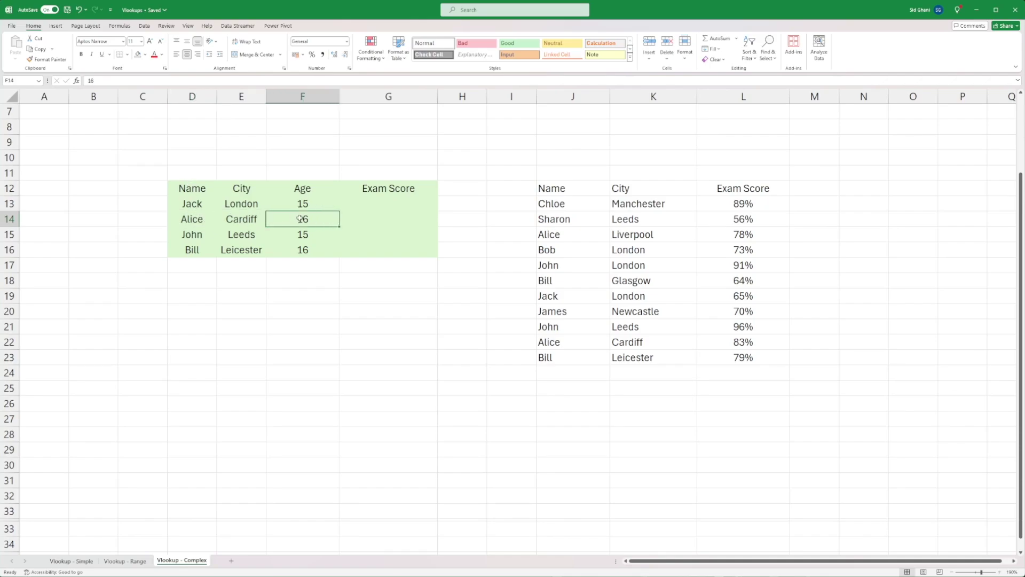
left_click(392, 218)
Step: Highlight the two lookup rows that share the same name, J15:L15 and J22:L22, in yellow
left_click_drag(585, 235, 779, 239)
left_click(145, 54)
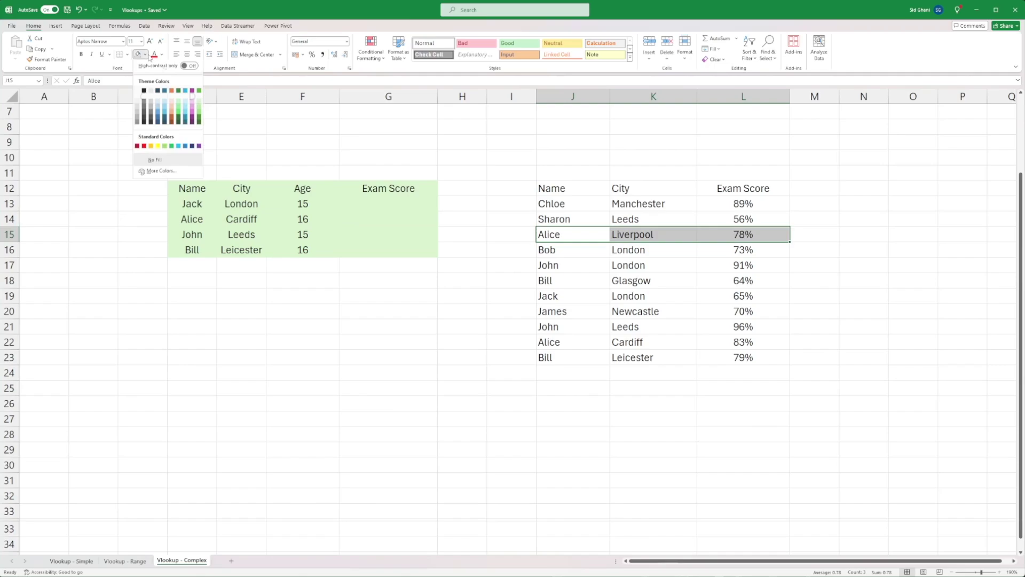
left_click(158, 146)
left_click_drag(561, 342, 744, 342)
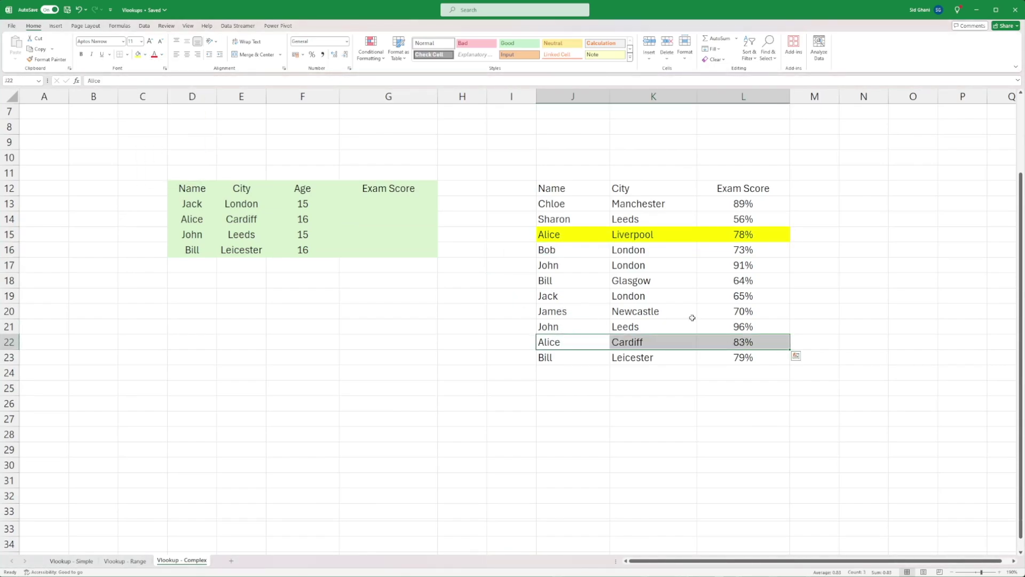
left_click(139, 54)
left_click(718, 323)
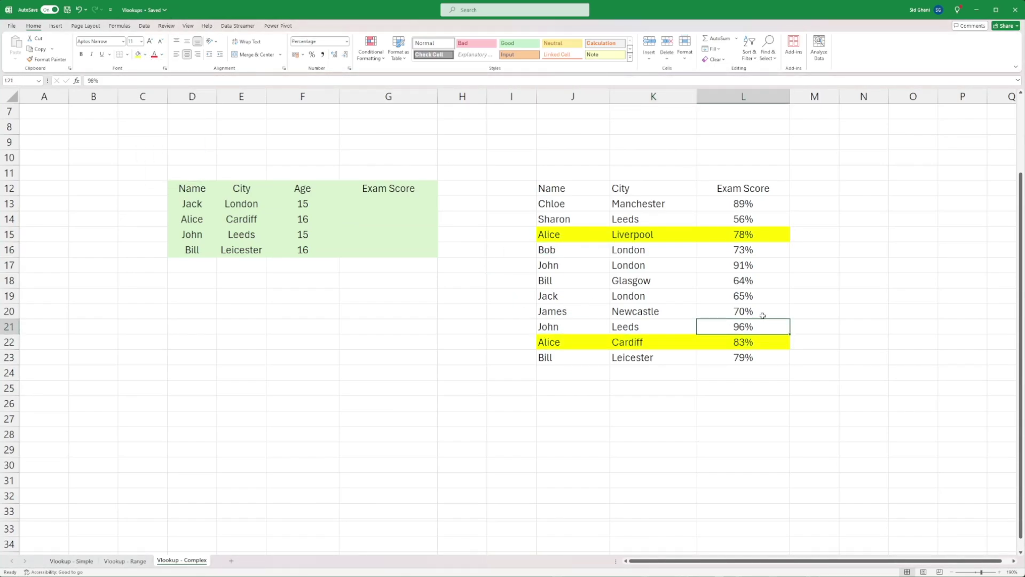
Step: Compare the name and city pairs in the two highlighted lookup rows with the pair in D14:E14
left_click_drag(550, 234, 742, 234)
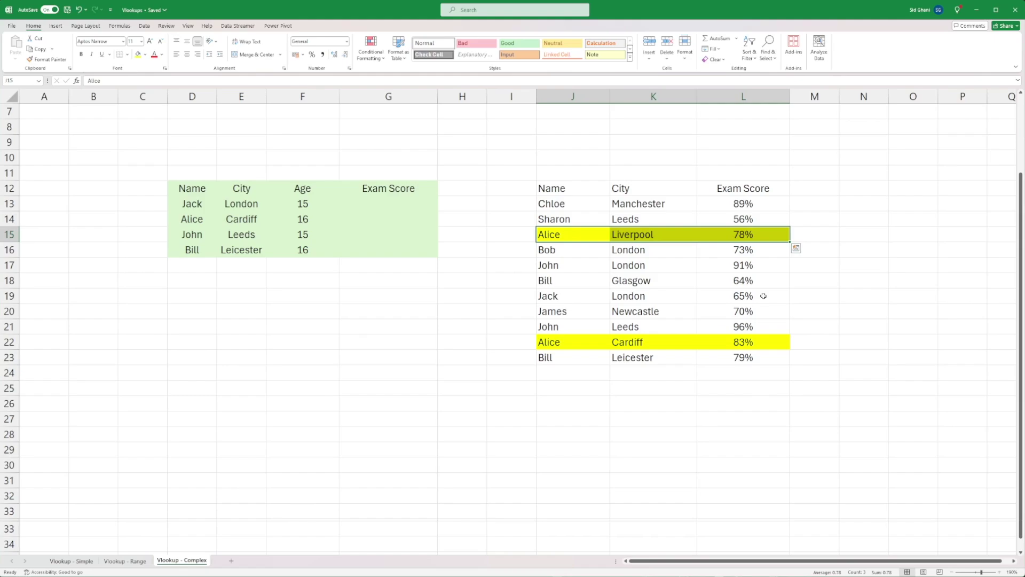
left_click(763, 296)
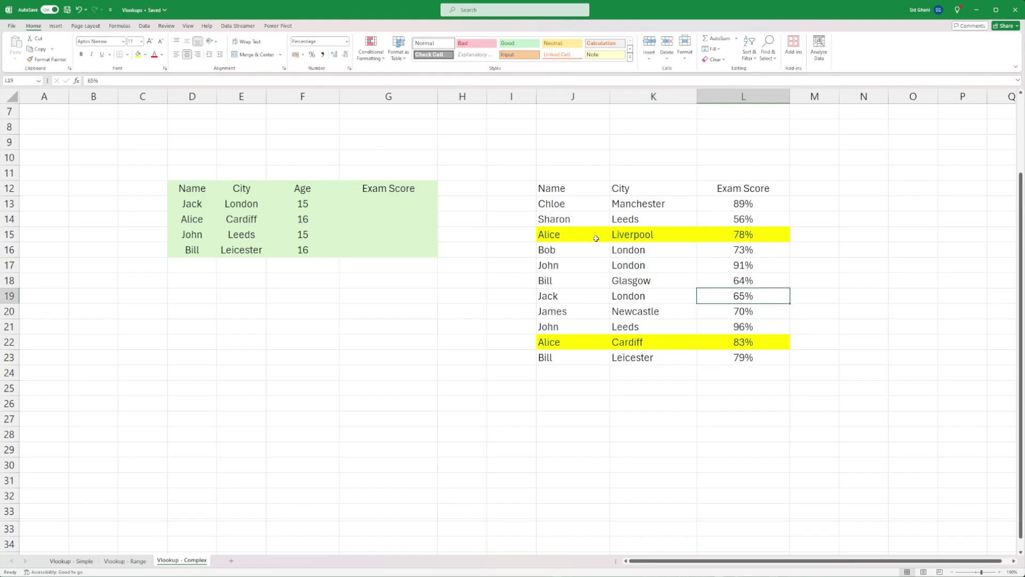
left_click_drag(596, 238, 641, 237)
left_click_drag(584, 347, 635, 341)
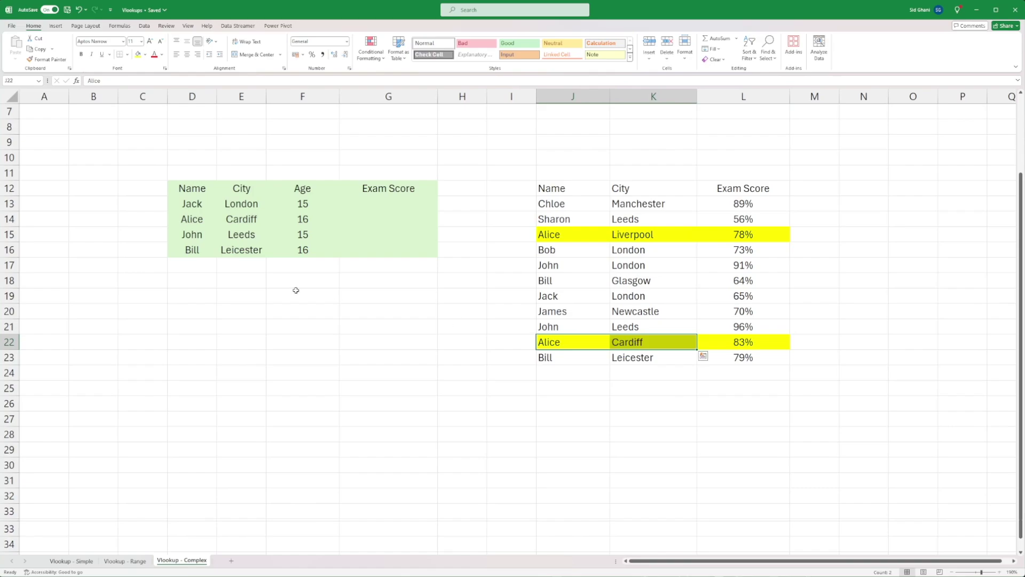
left_click_drag(203, 220, 245, 220)
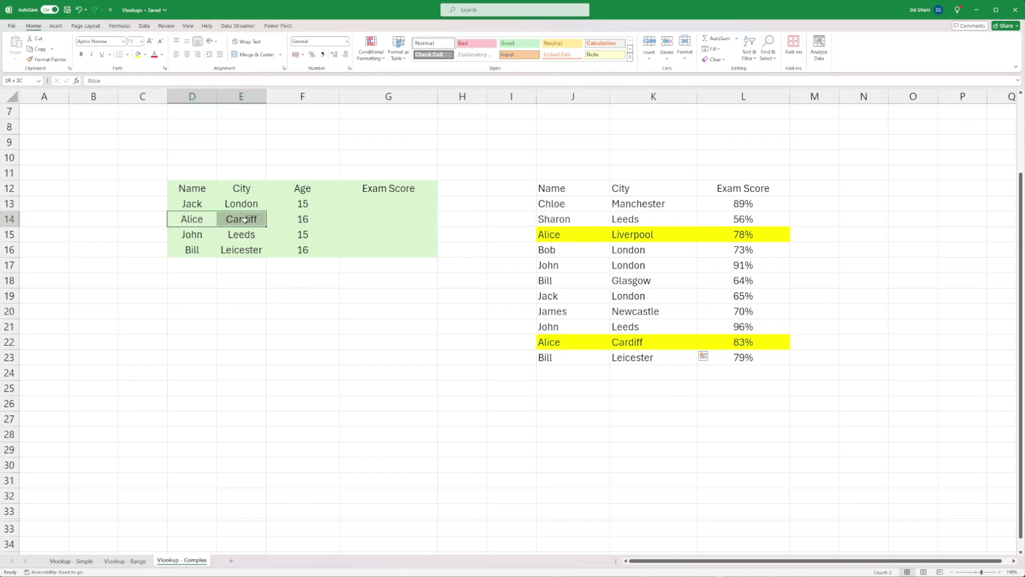
left_click(299, 282)
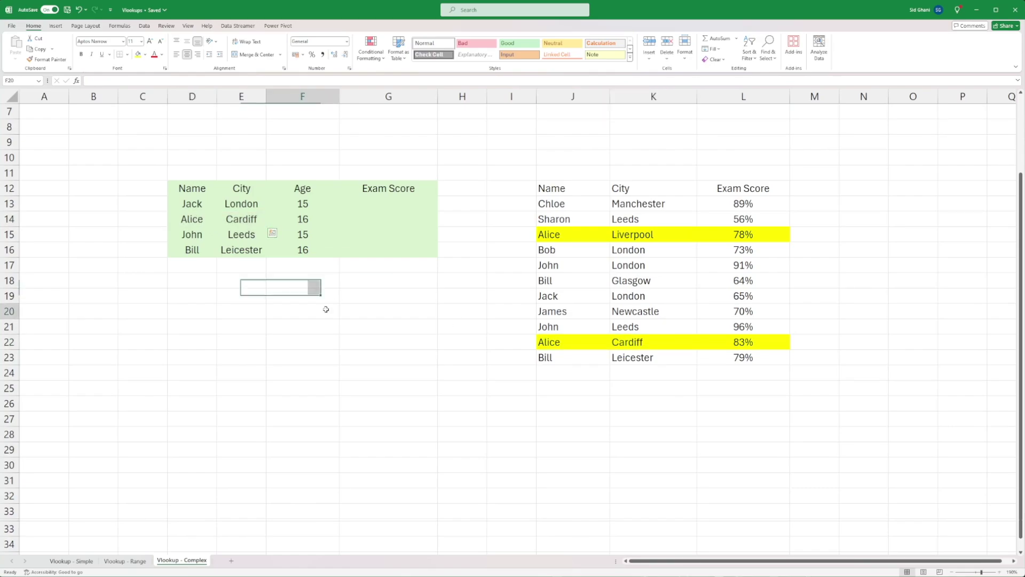
left_click(325, 309)
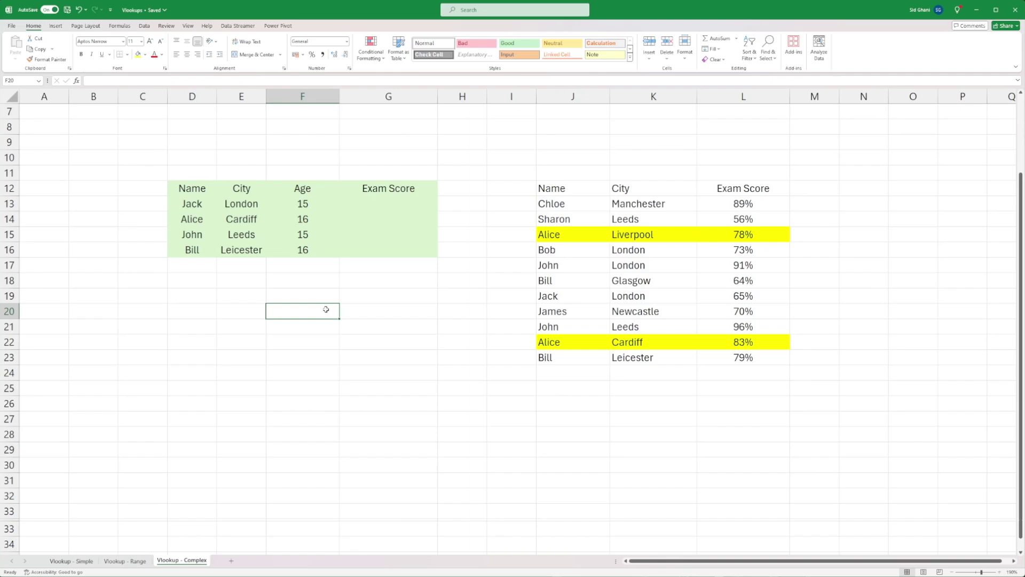
Step: Check the name in J15 against D14 and the city in K15 against E14, one value at a time
left_click(594, 235)
left_click(203, 219)
left_click(638, 236)
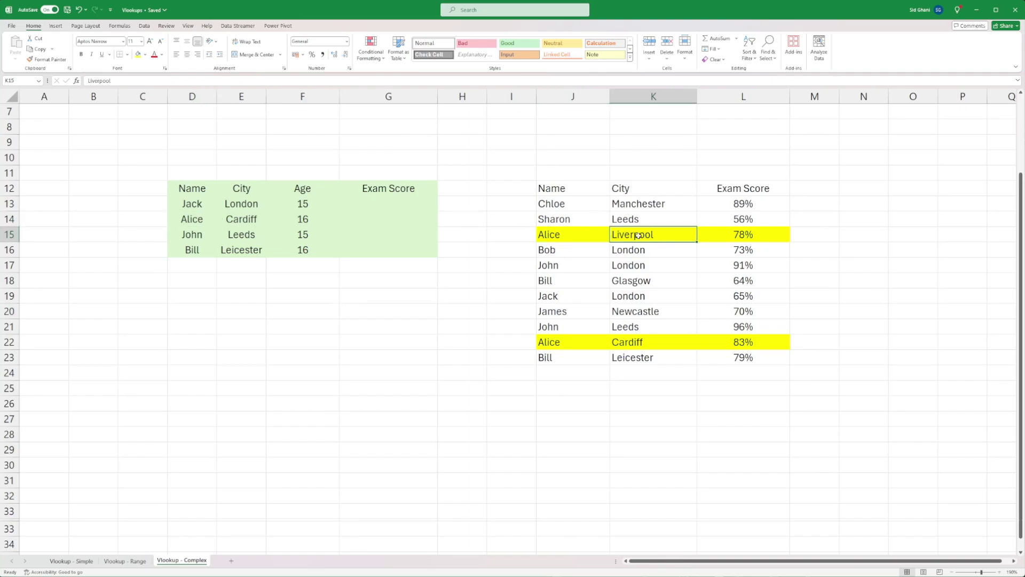
left_click(231, 220)
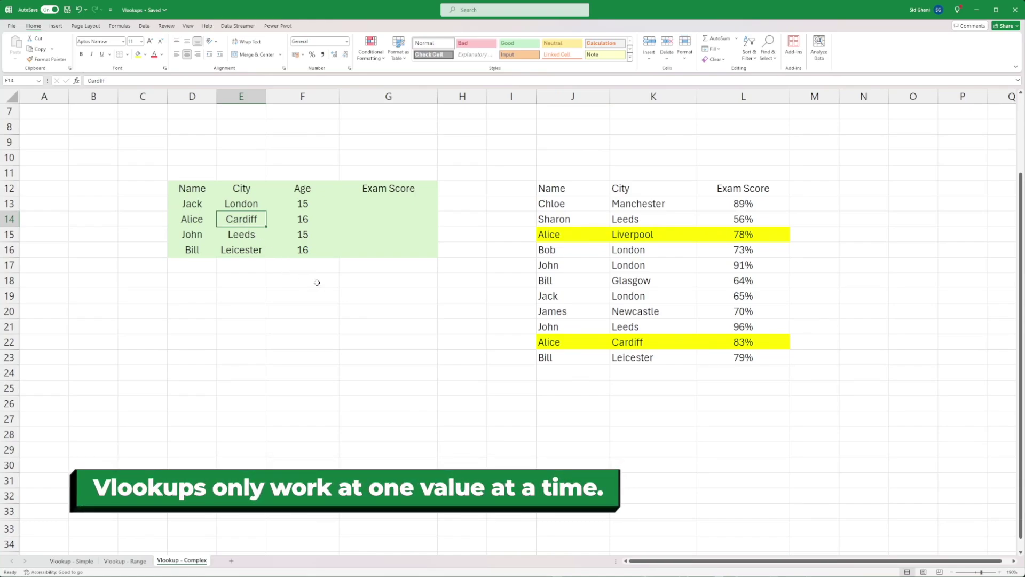
left_click(638, 235)
left_click(574, 236)
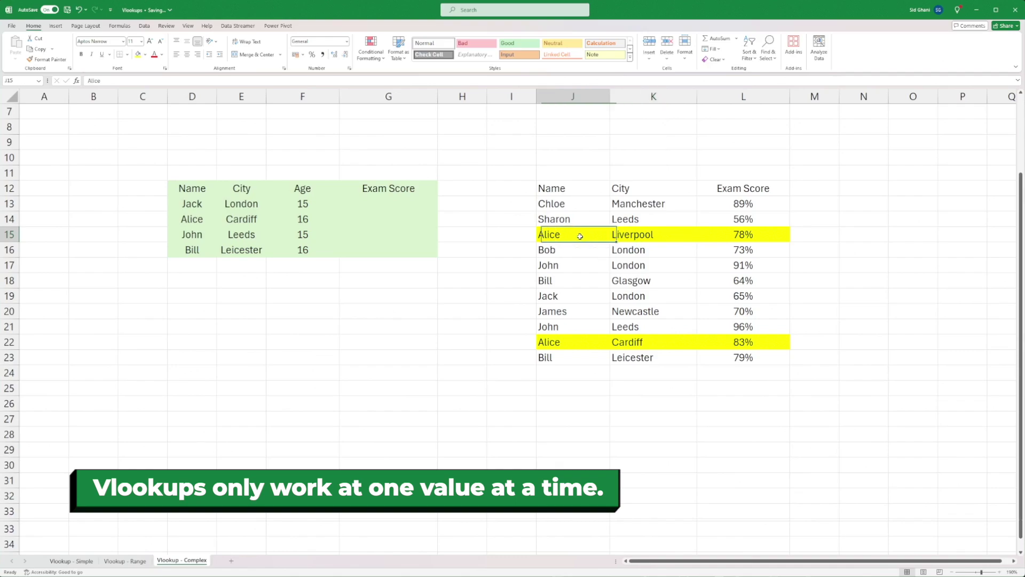
left_click(651, 235)
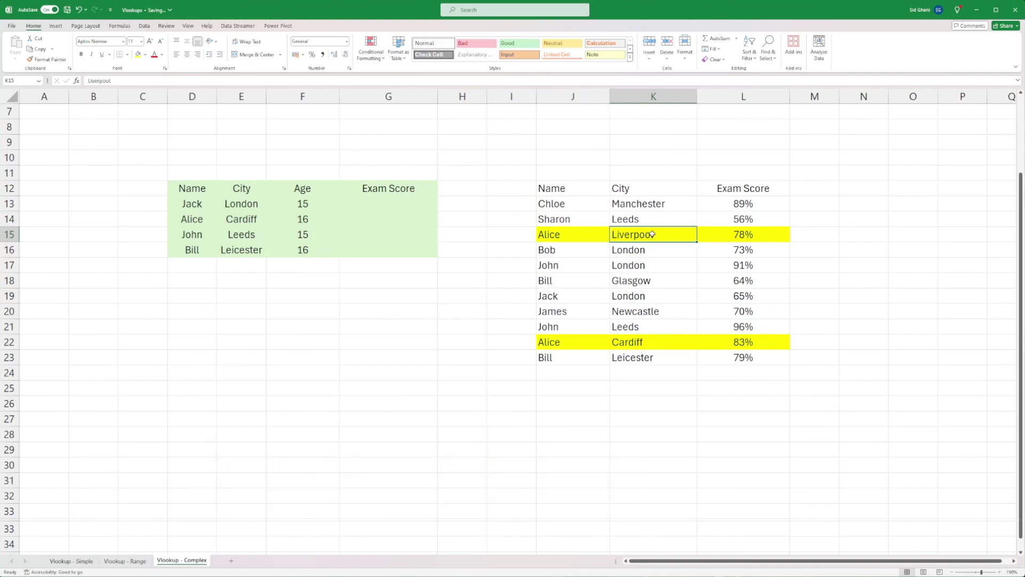
Step: Inspect the empty columns H and I between the two tables and the first highlighted lookup row, J15:L15
left_click(462, 97)
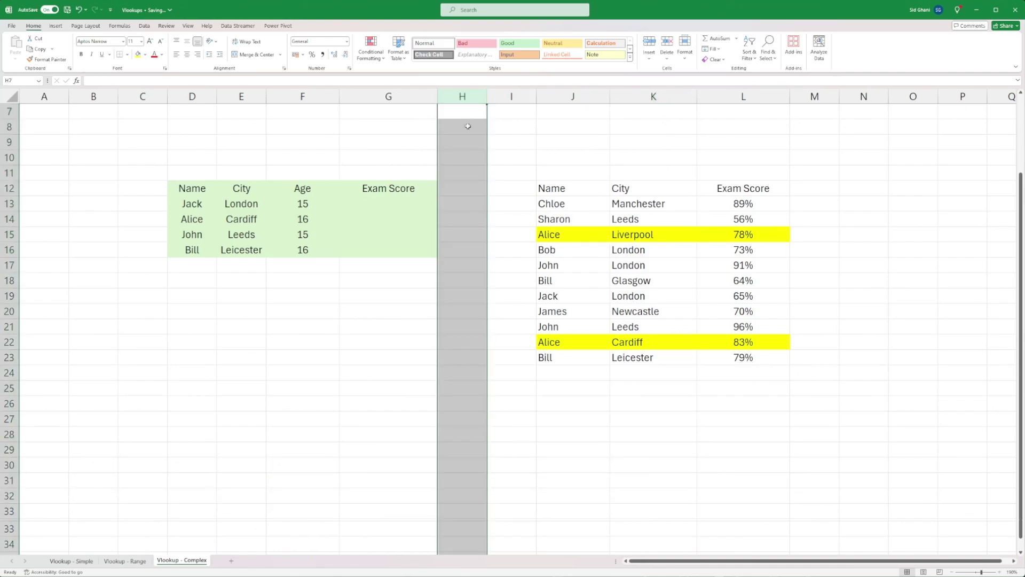
key("Right")
key("ctrl+space")
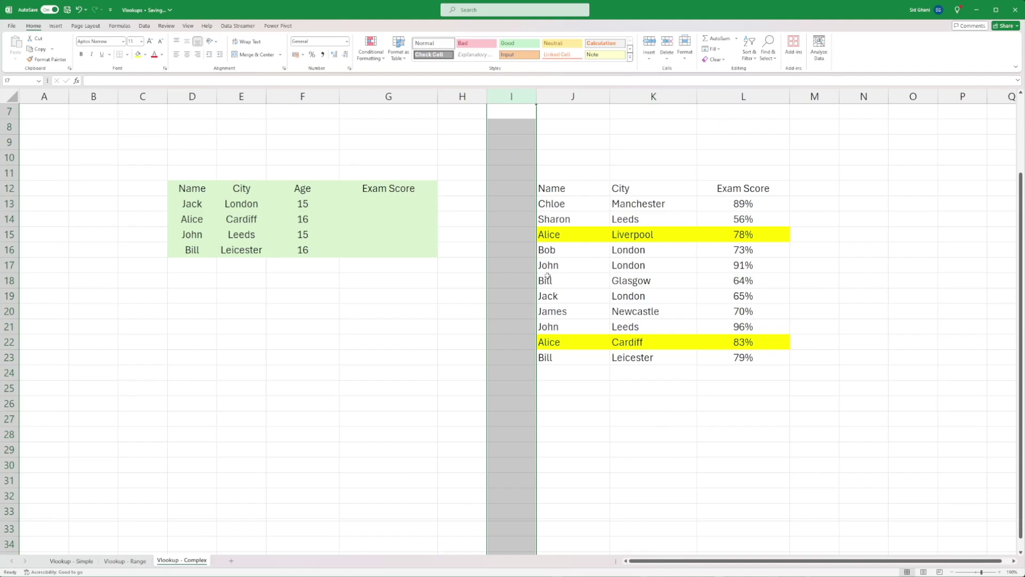
left_click(454, 193)
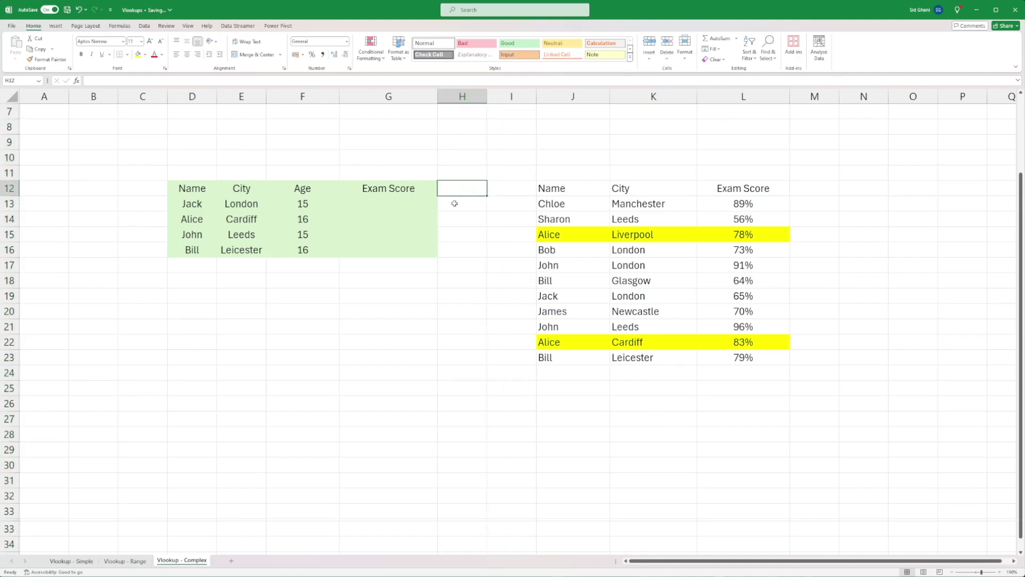
left_click(457, 203)
left_click(504, 204)
left_click_drag(746, 235, 566, 235)
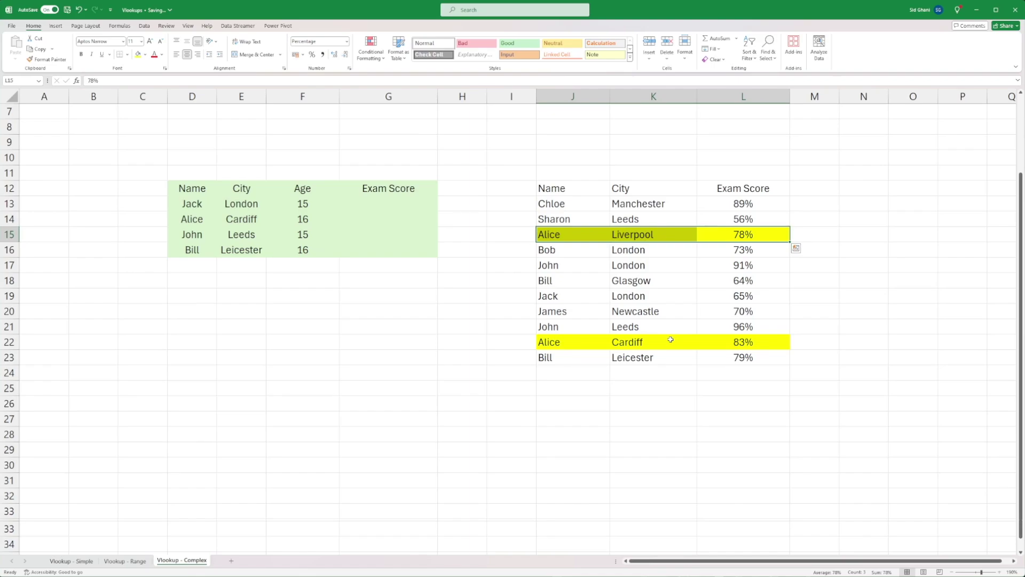
left_click(408, 318)
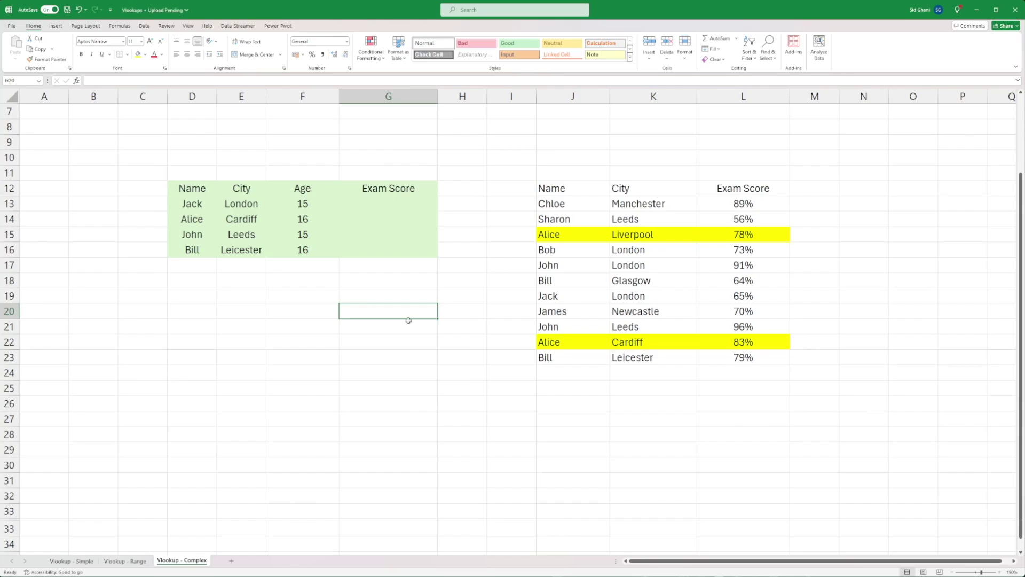
Step: Insert a column before Age in the student table and head it "Helper Key" in F12
right_click(307, 97)
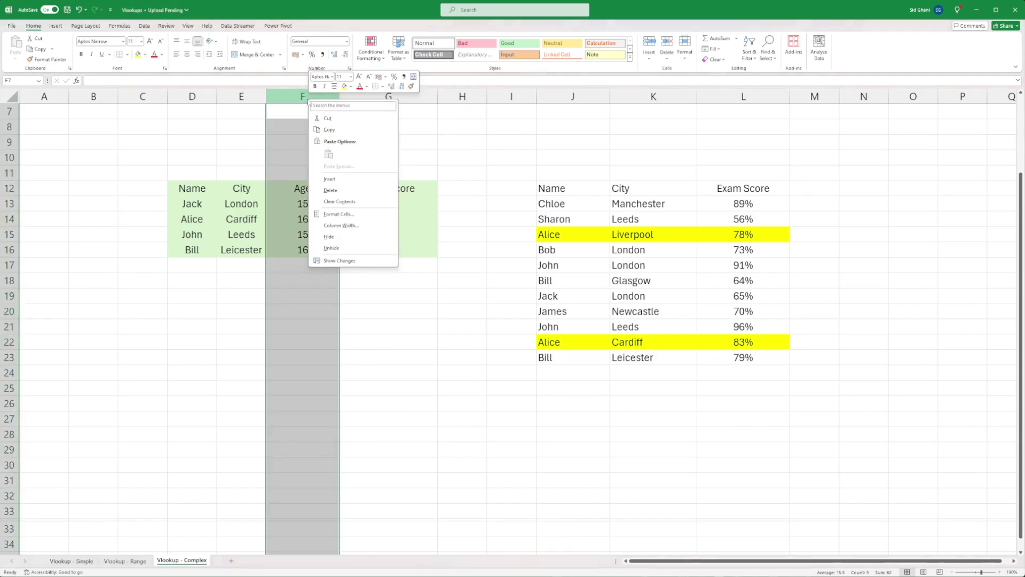
left_click(353, 192)
left_click(299, 188)
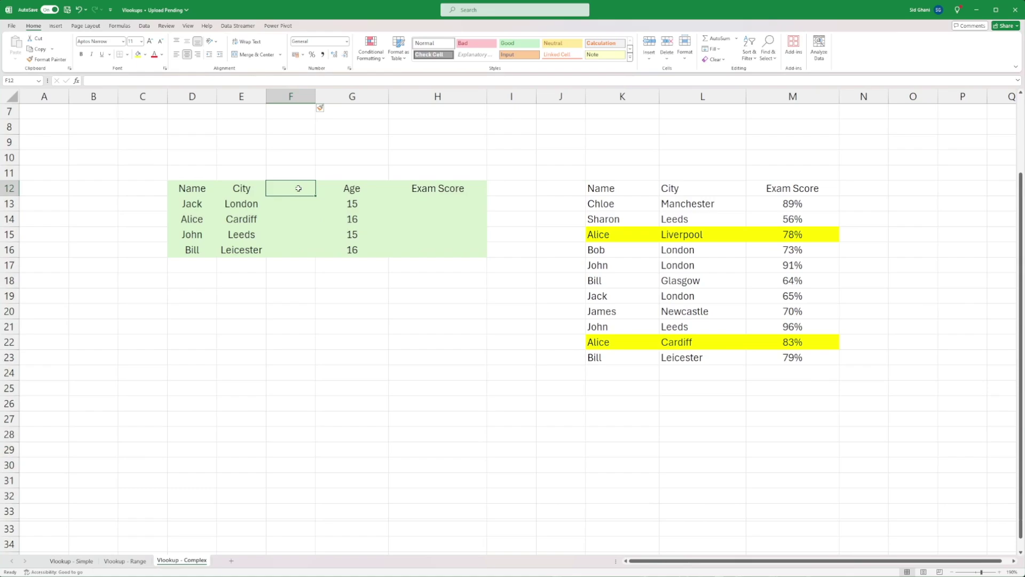
type("Helpe")
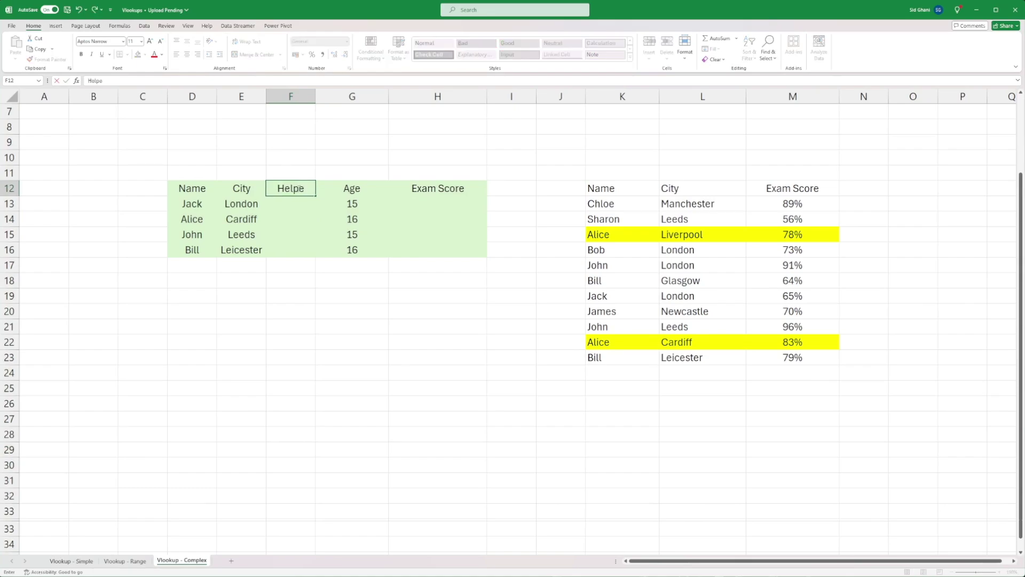
type("r Key")
key("Return")
Step: Combine the name in D13 and the city in E13 into a helper key in F13 with CONCATENATE
type("=CO")
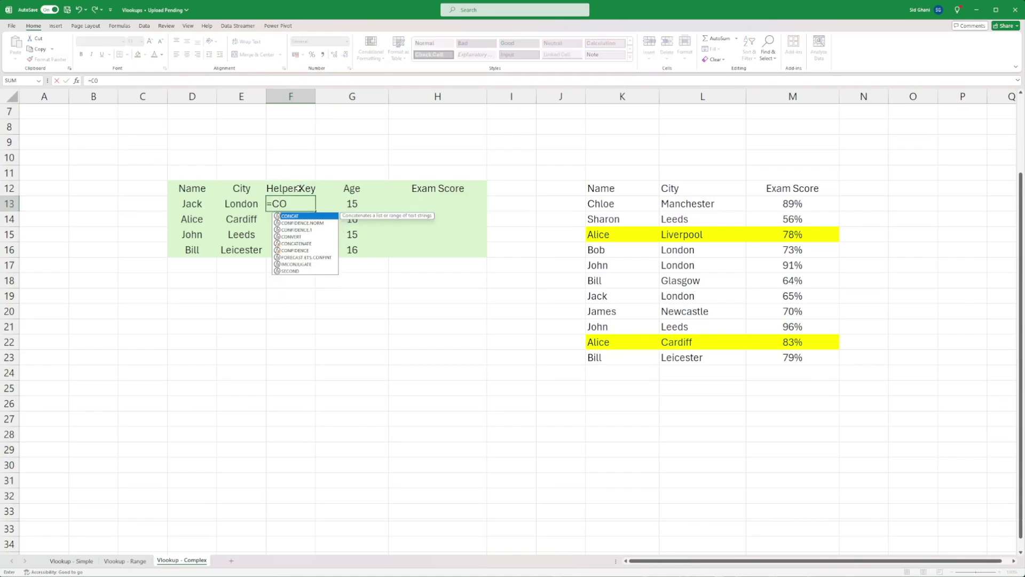
type("NCA")
double_click(296, 223)
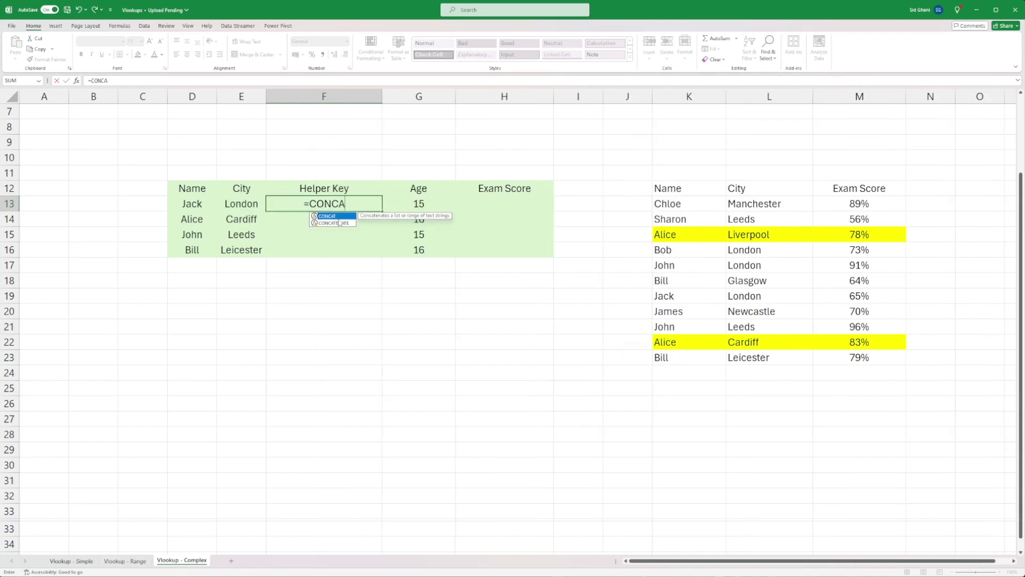
left_click(341, 223)
double_click(340, 223)
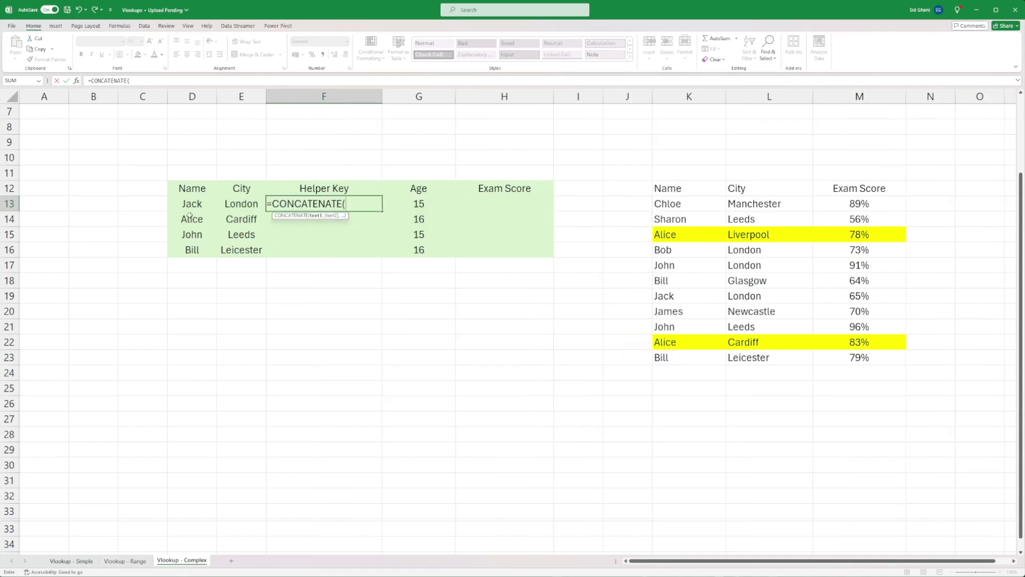
left_click(184, 205)
type(",")
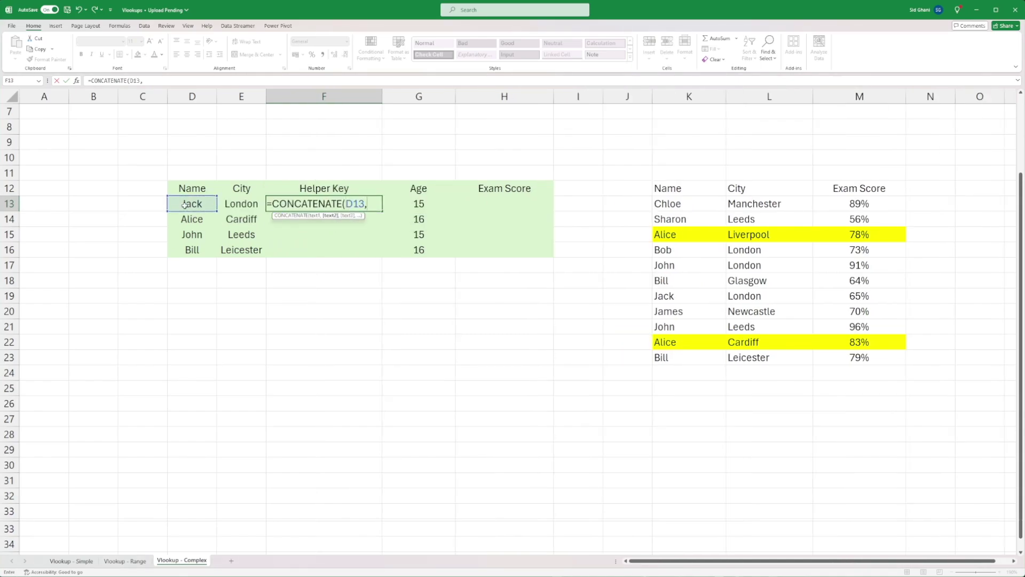
left_click(231, 206)
key("Return")
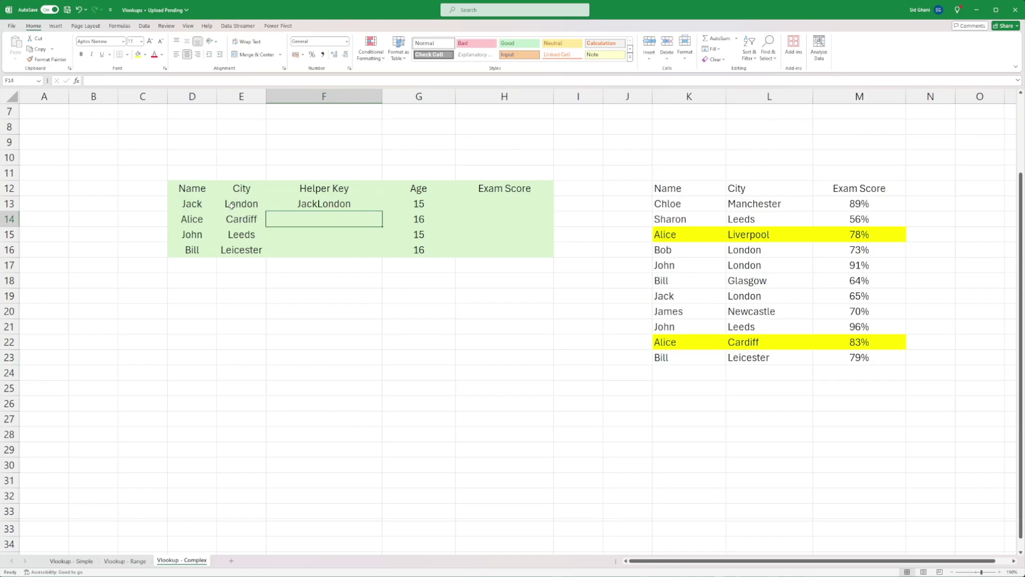
Step: Check the helper key in F13 against D13 and E13, and fill its formula down to F16
left_click(342, 208)
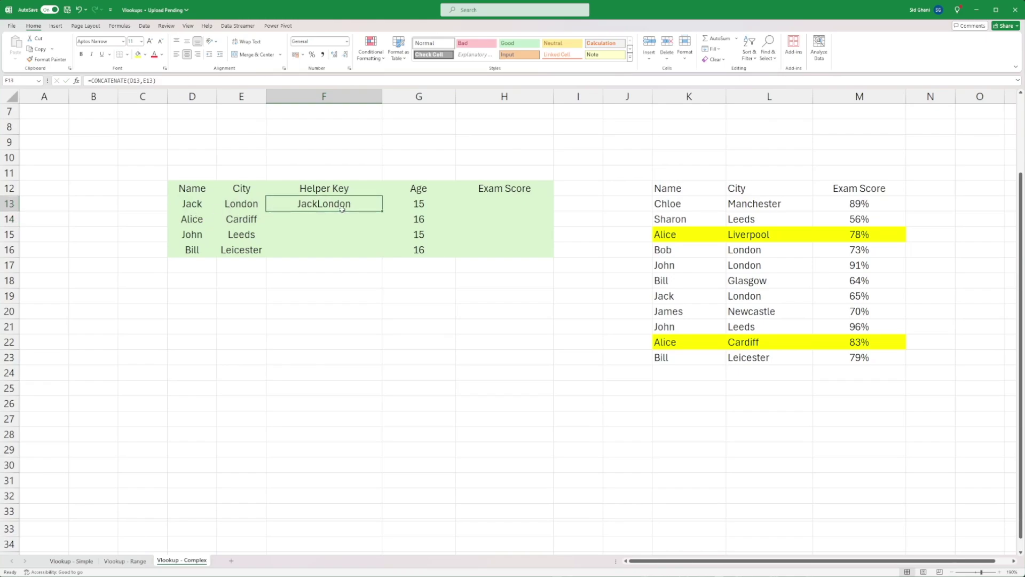
left_click(189, 204)
left_click(243, 204)
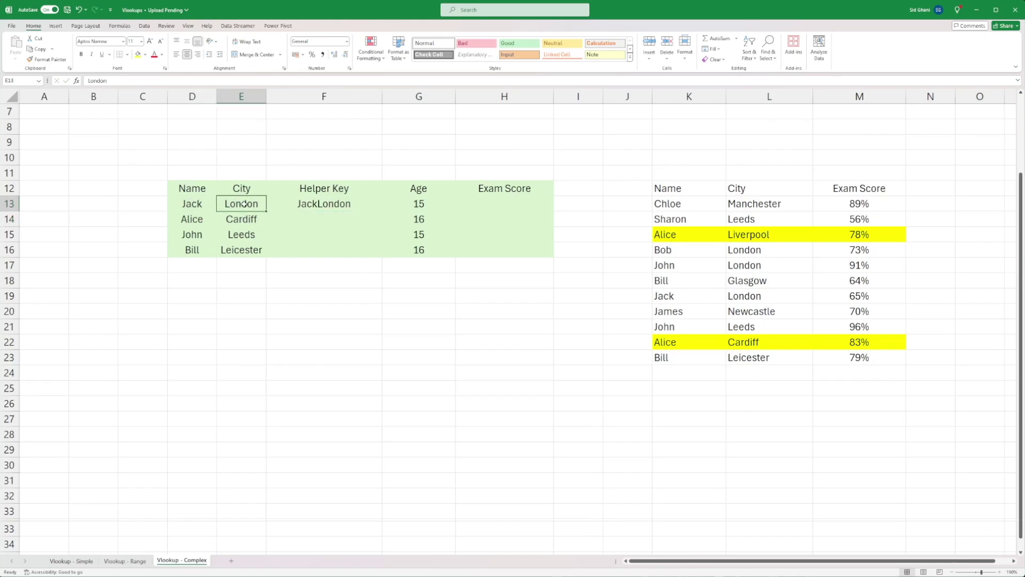
left_click(332, 204)
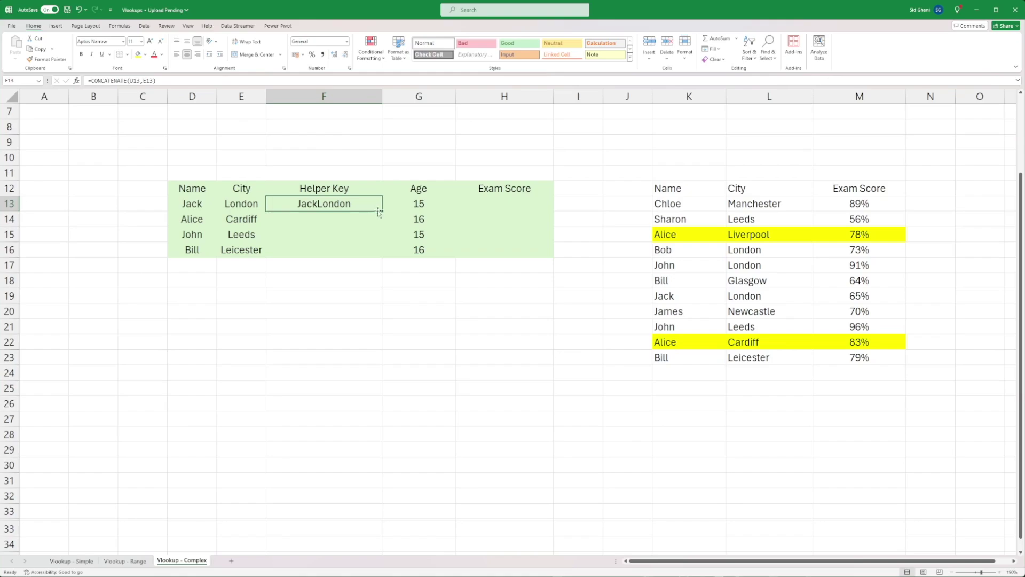
left_click_drag(383, 211, 382, 253)
left_click(298, 224)
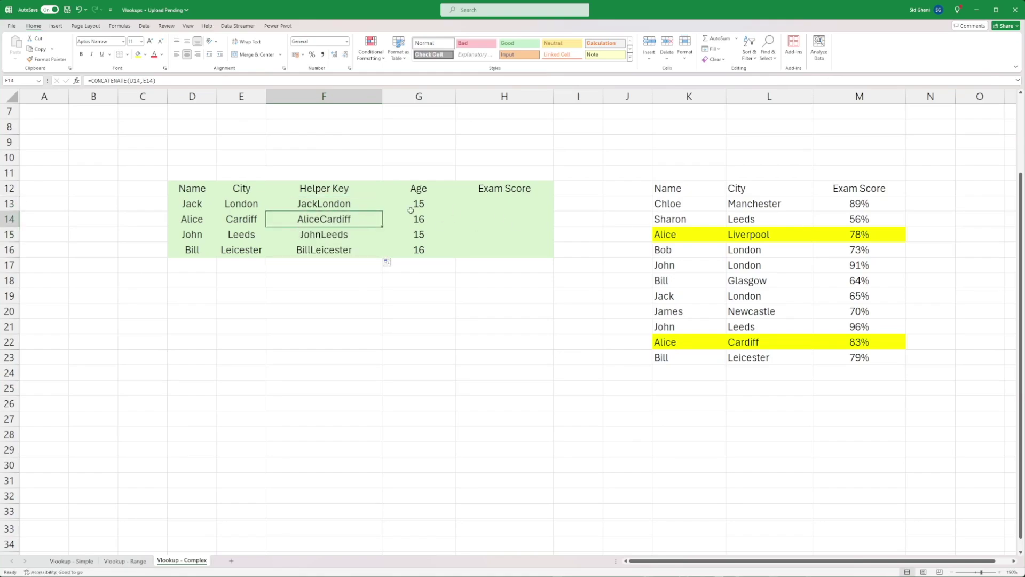
Step: Insert a column before Exam Score in the lookup table and head it "Helper Key" in M12
left_click(817, 224)
right_click(846, 99)
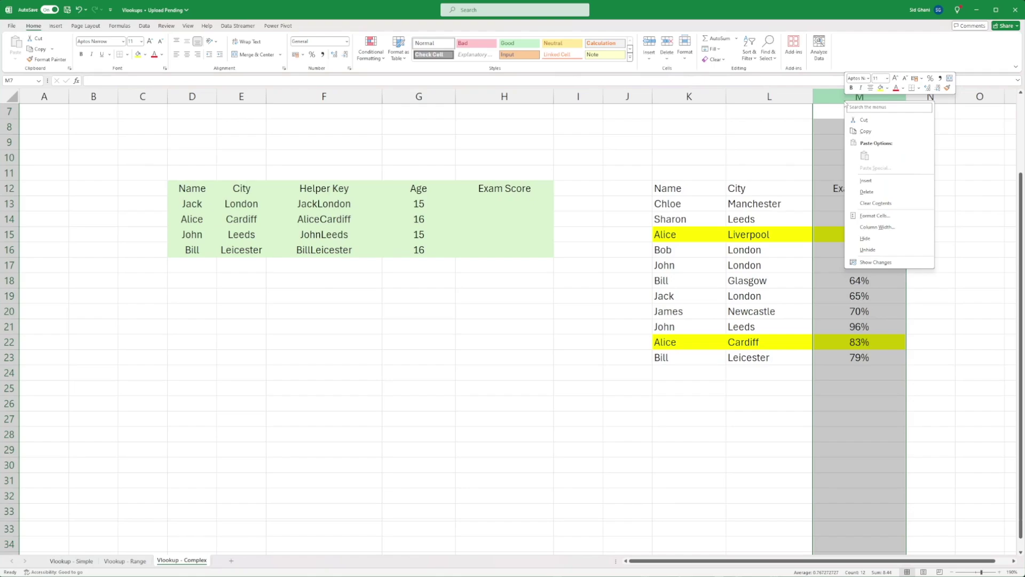
left_click(865, 181)
left_click(834, 190)
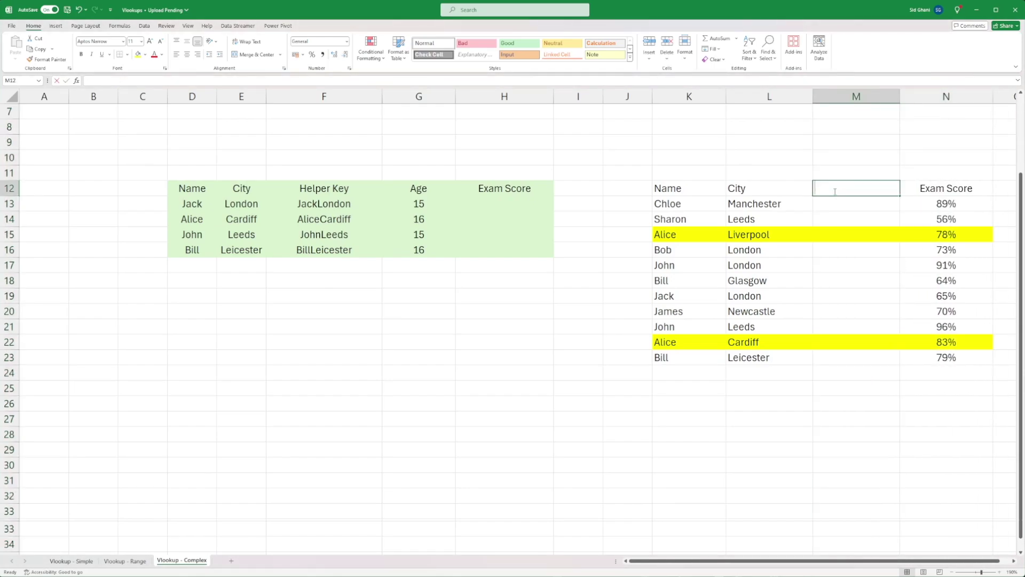
type("Helper Key")
key("Return")
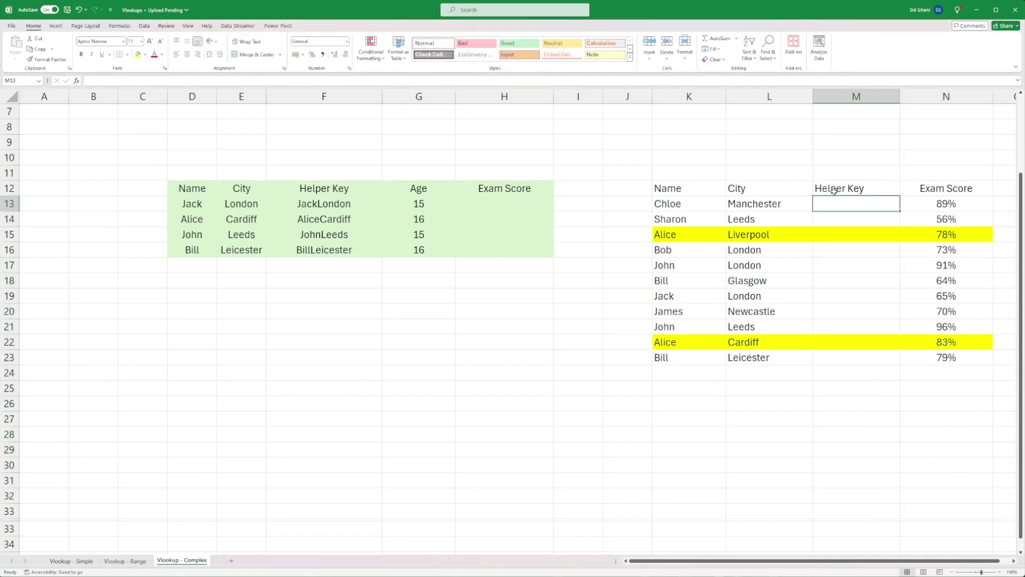
Step: Combine the name in K13 and the city in L13 into a helper key in M13 with CONCATENATE
type("=CONCA")
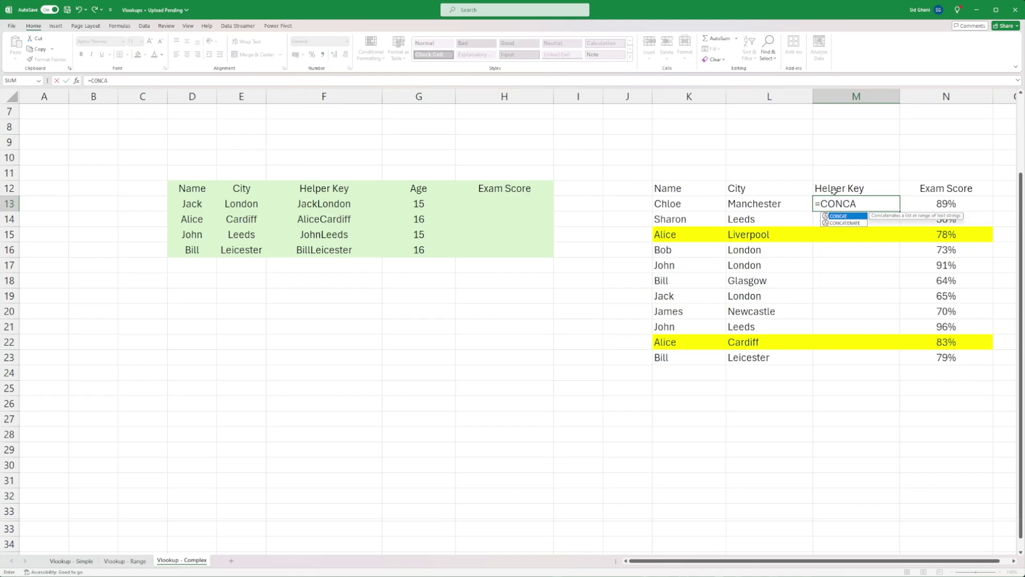
double_click(845, 223)
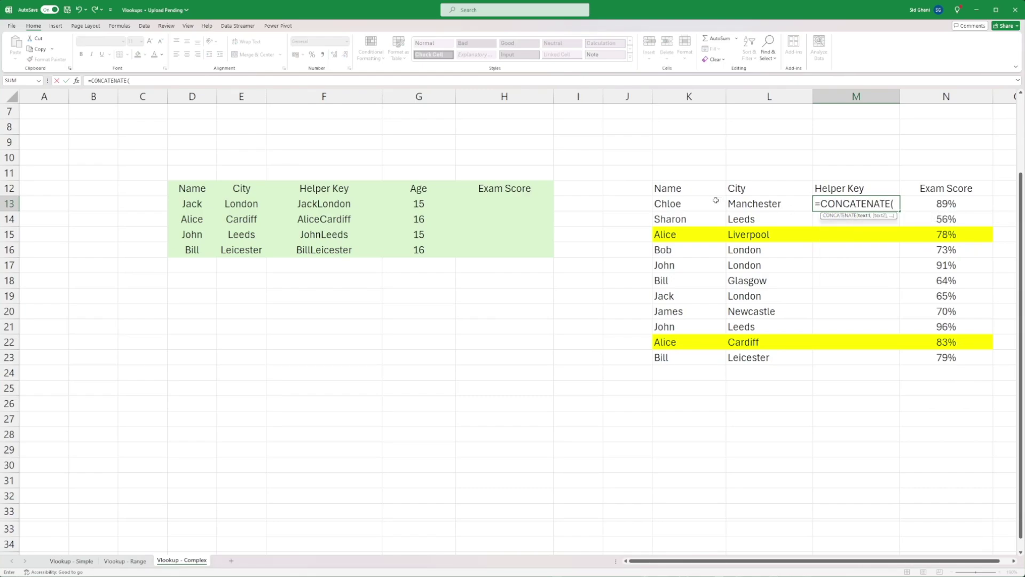
left_click(688, 204)
type(",")
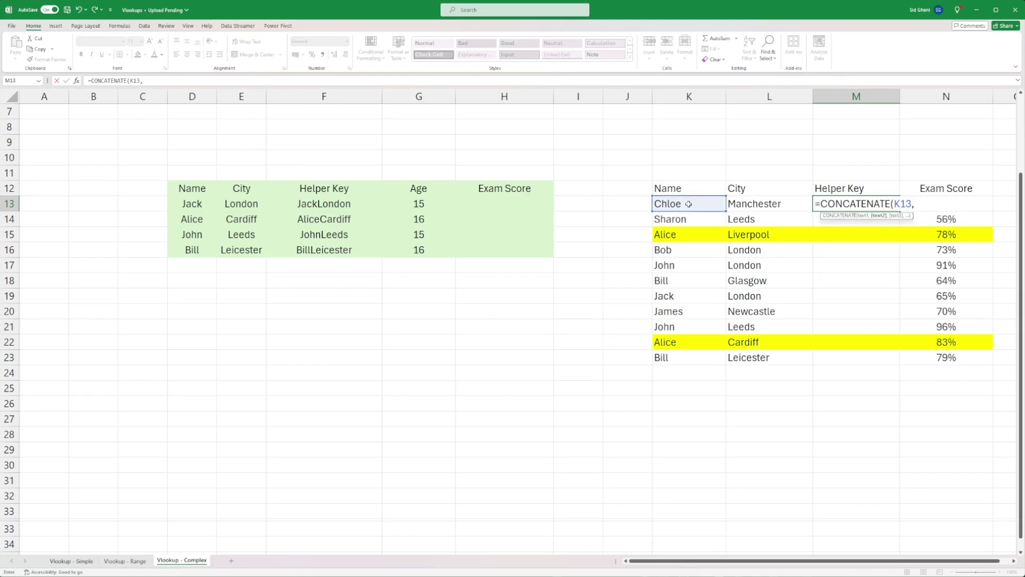
left_click(767, 206)
key("Return")
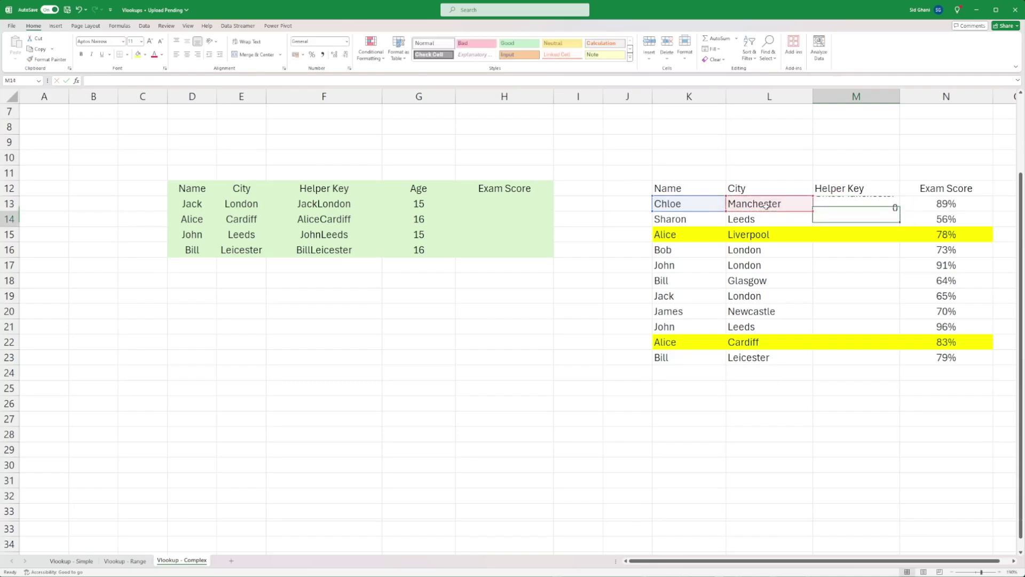
Step: Fill the helper key formula in M13 down to M23
left_click(876, 205)
left_click_drag(899, 211, 894, 363)
left_click(854, 225)
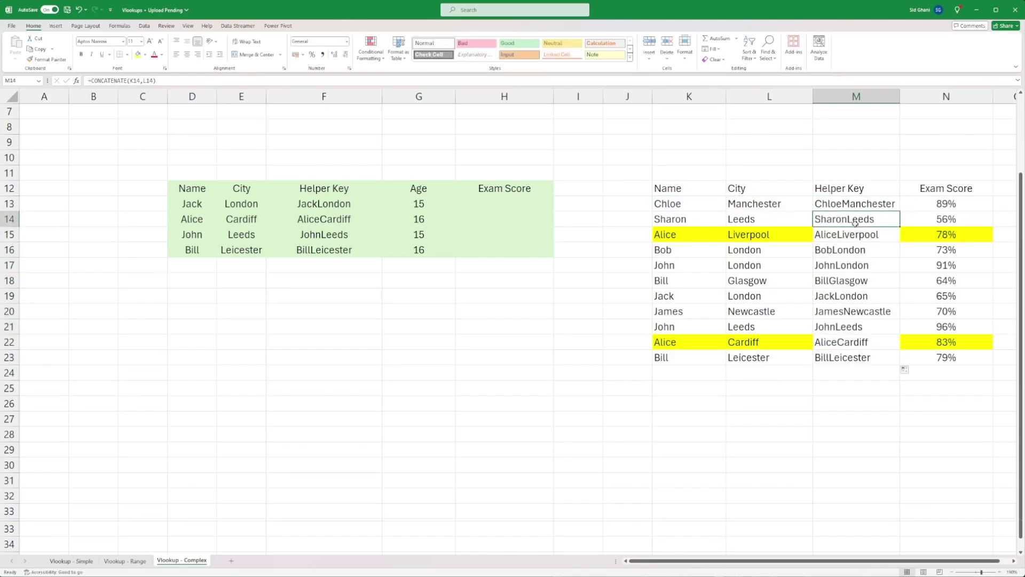
Step: Fill the helper key cells M15 and M22 with yellow to complete the two highlighted lookup rows
left_click_drag(911, 235, 854, 235)
left_click(138, 55)
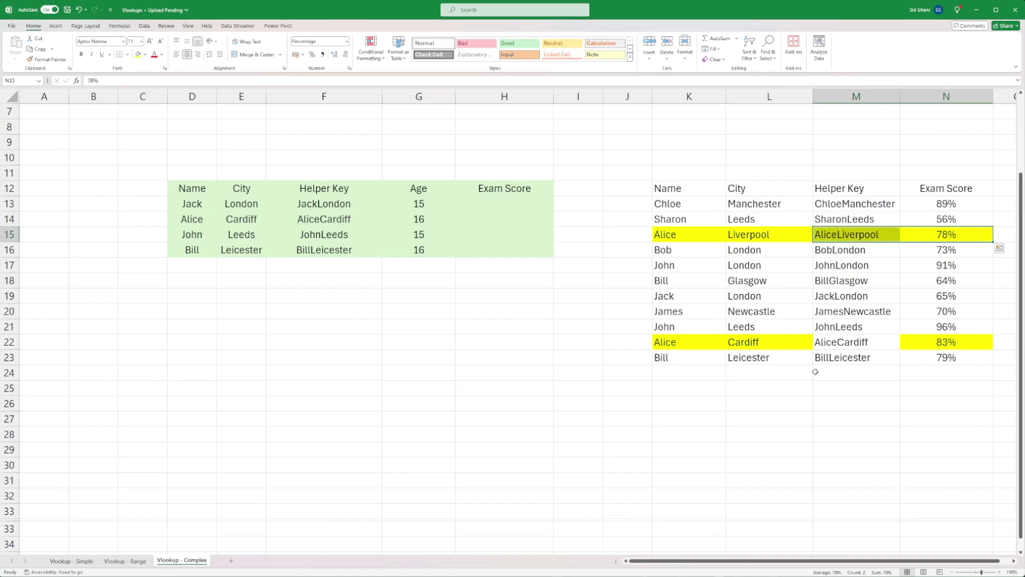
left_click(854, 342)
left_click(138, 55)
left_click(628, 328)
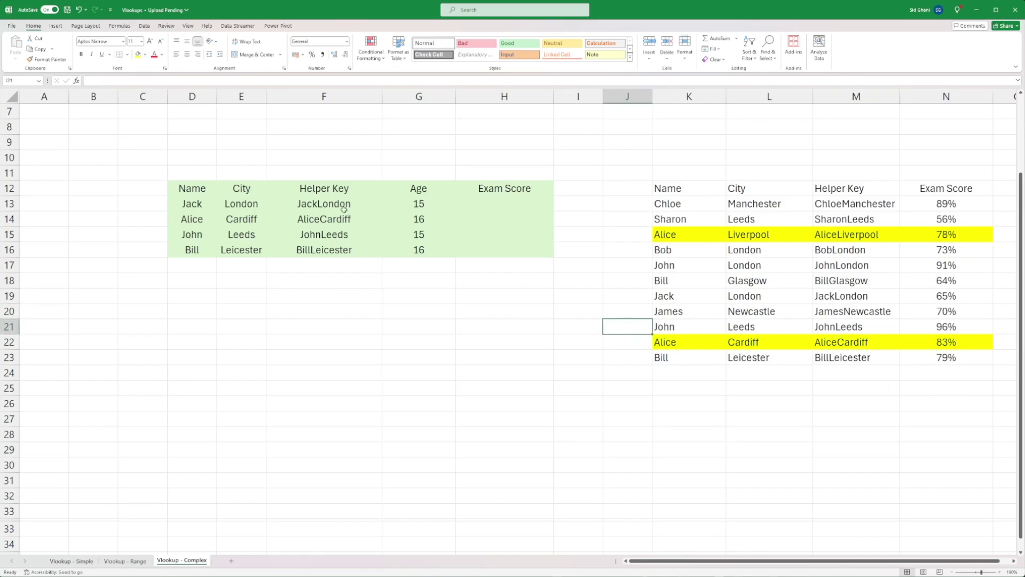
Step: Start a VLOOKUP formula in H13 with the helper key in F13 as the lookup value
left_click(546, 200)
type("=vl")
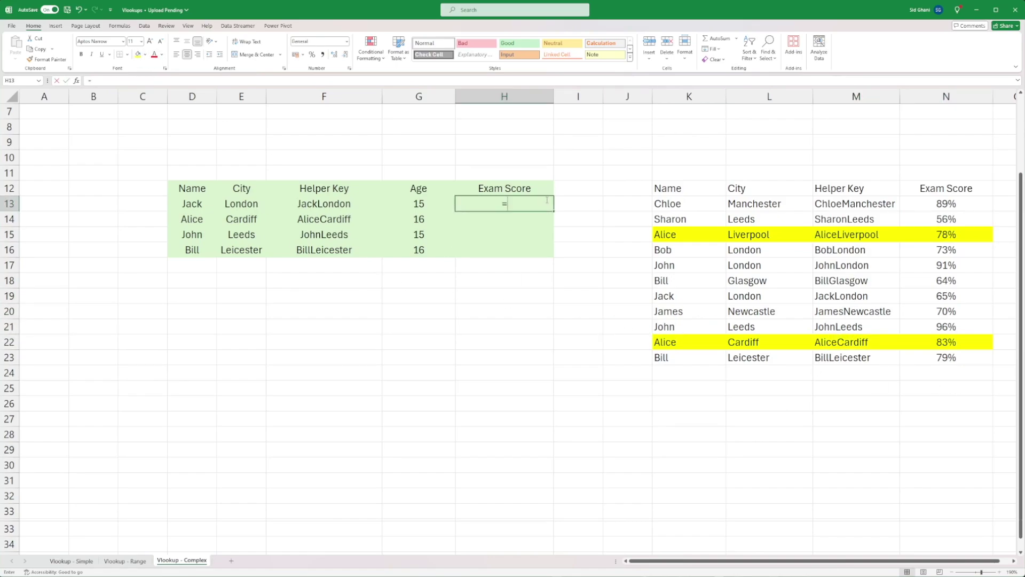
key("Tab")
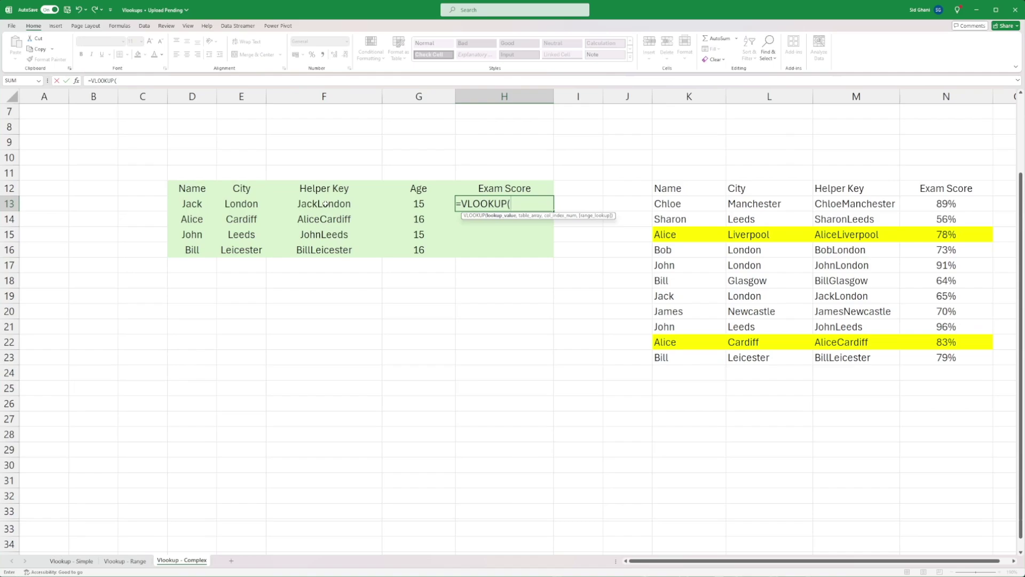
left_click(326, 203)
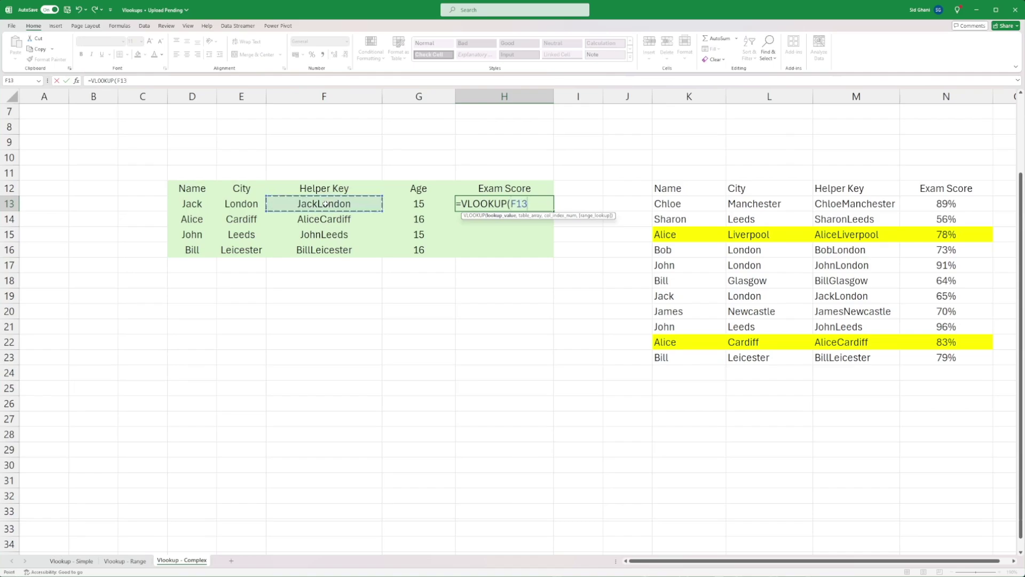
type(",")
Step: Set the VLOOKUP's table array to M12:N23 so that it starts with the Helper Key column
left_click_drag(701, 192, 968, 354)
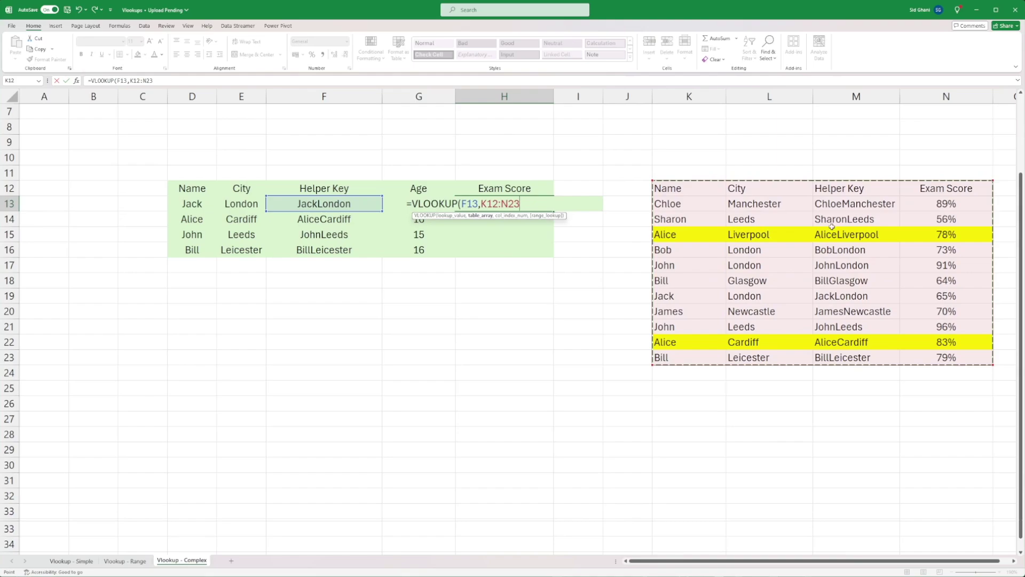
left_click(842, 188)
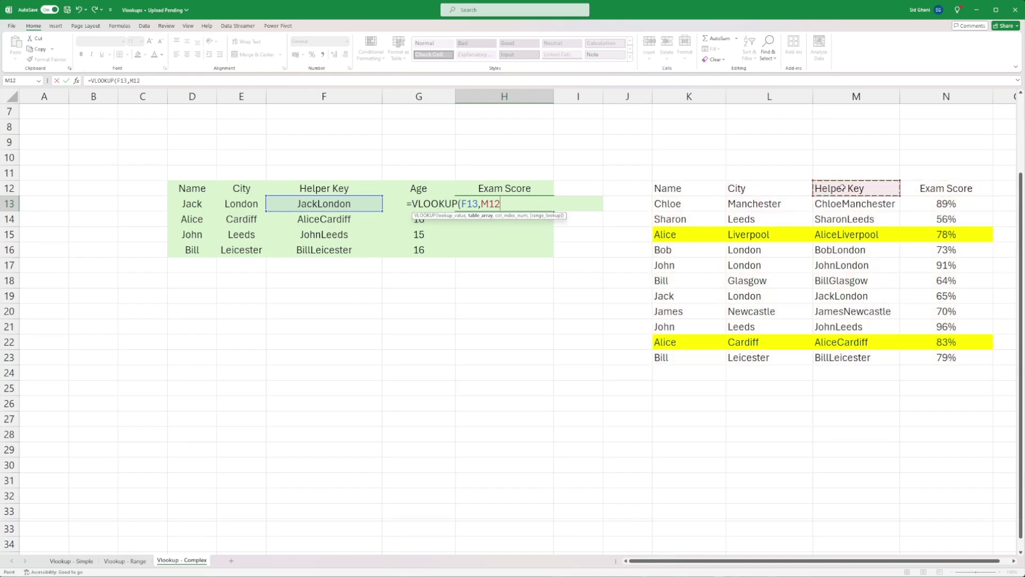
left_click_drag(842, 188, 941, 358)
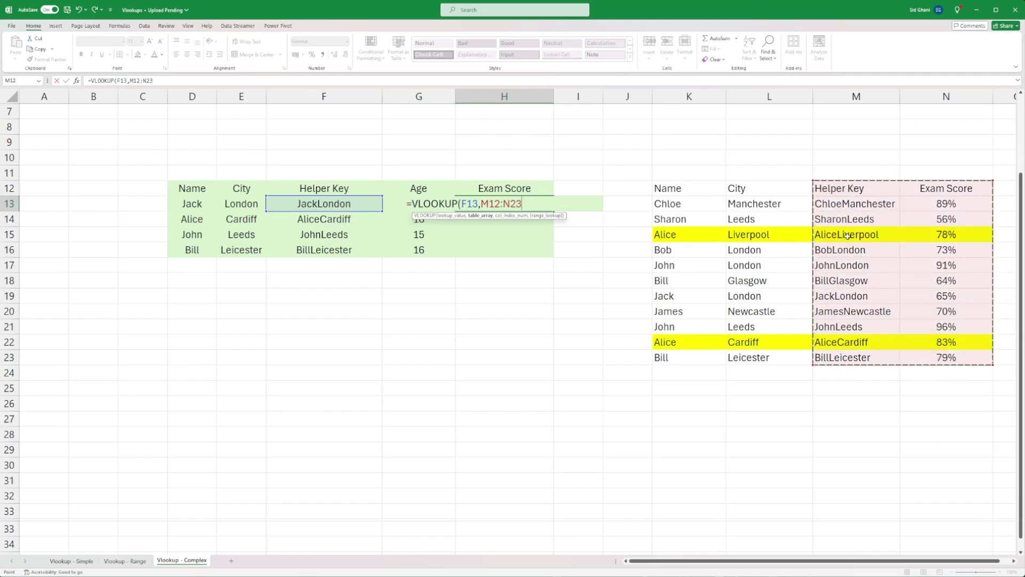
left_click_drag(696, 188, 988, 357)
left_click_drag(854, 188, 988, 356)
Step: Make the table array in the H13 formula absolute as $M$12:$N$23
left_click(510, 204)
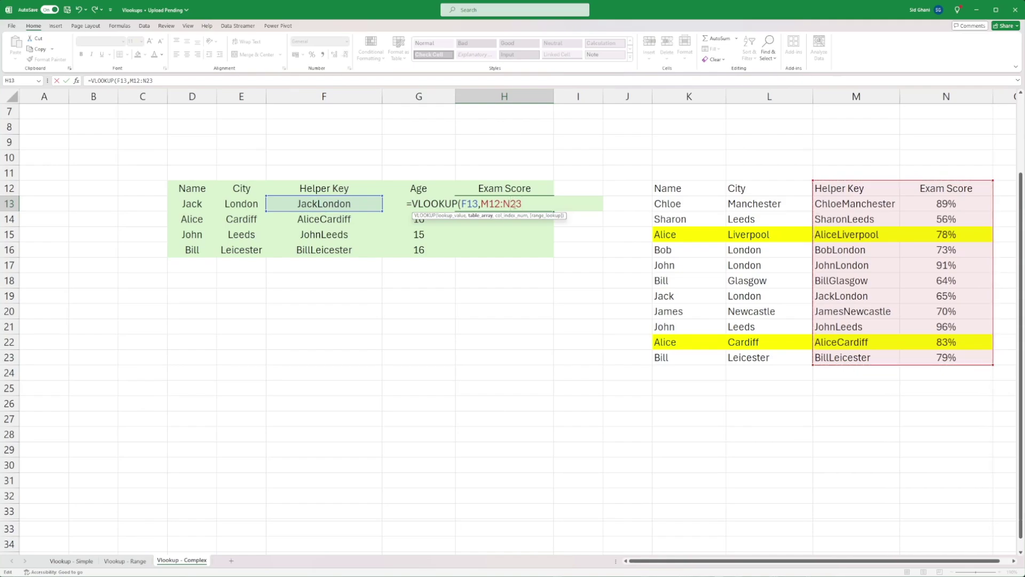
type("$M$")
key("Left")
key("Left")
type("$")
key("Right")
key("Right")
key("Right")
key("Right")
key("Right")
type("$")
key("End")
Step: Complete the VLOOKUP in H13 with column index 2 and FALSE for an exact match
type(",")
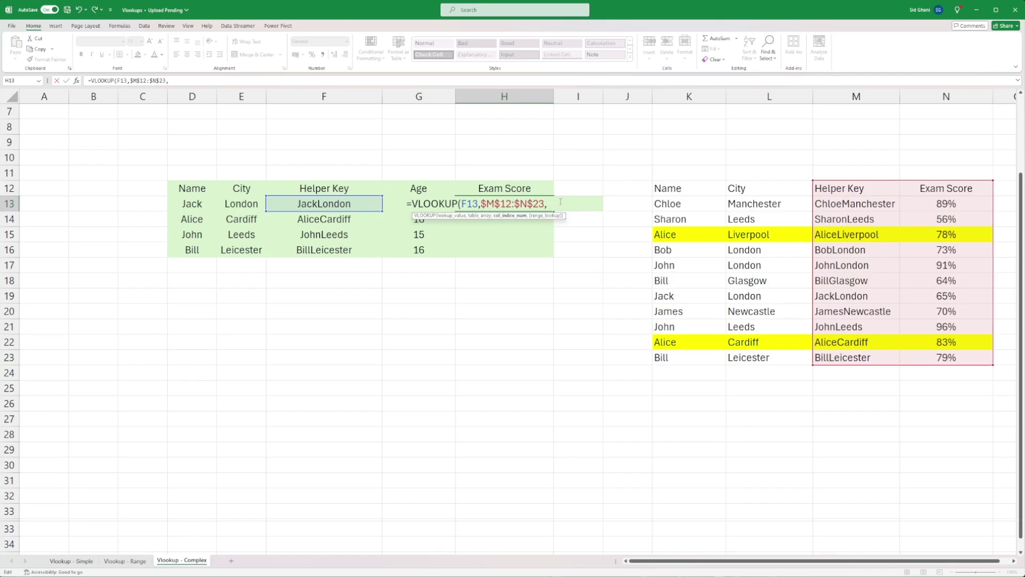
type("2,")
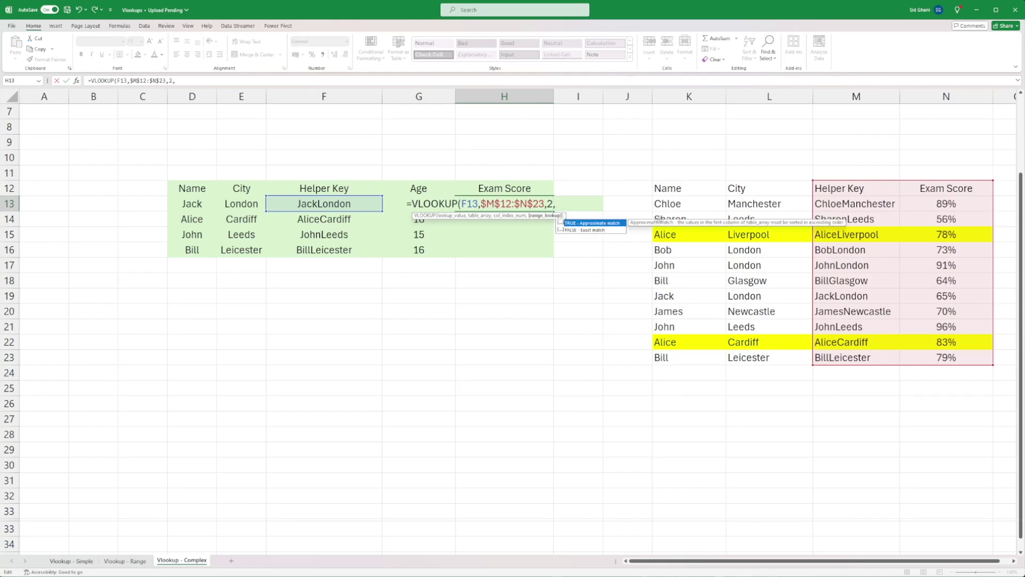
double_click(593, 231)
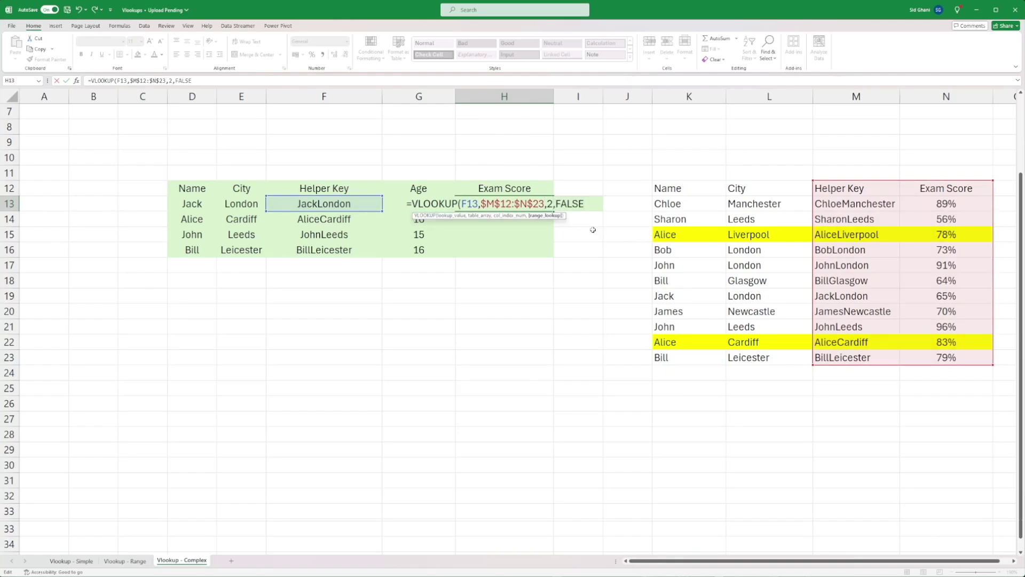
type(")")
key("Return")
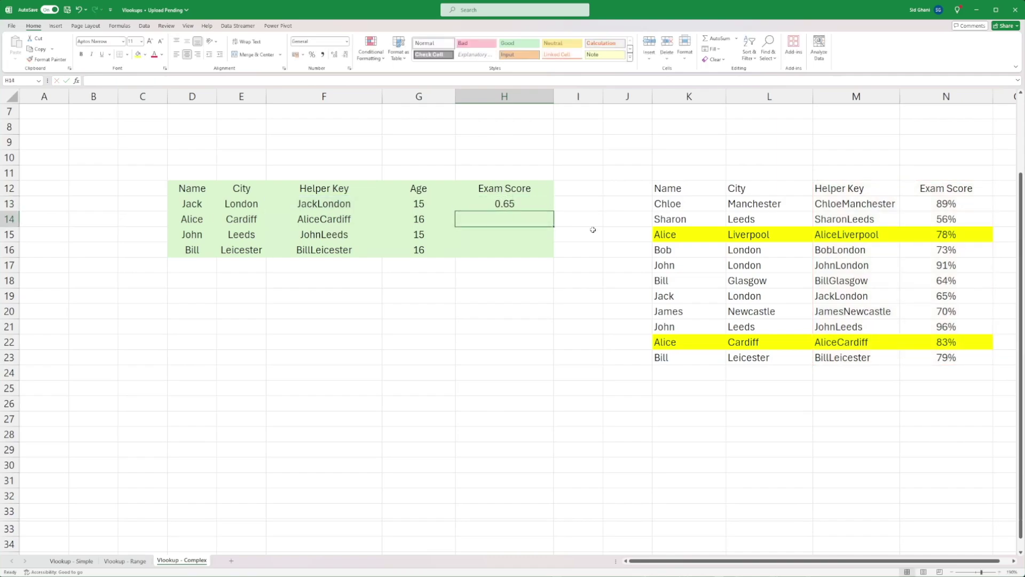
Step: Fill the exam score formula in H13 down to H16 and format the scores as percentages
left_click(525, 205)
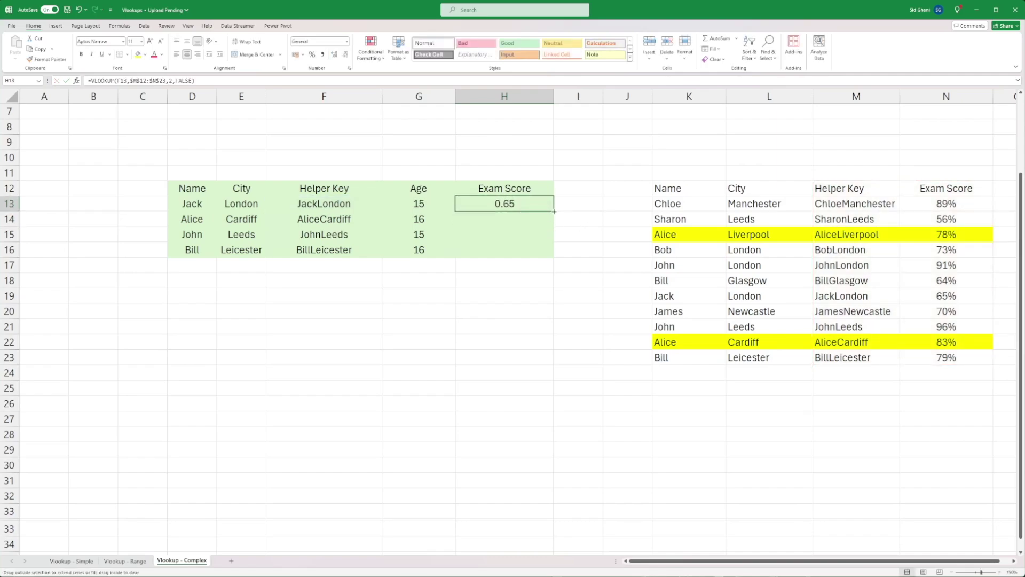
left_click_drag(554, 212, 555, 258)
left_click(312, 55)
left_click(528, 231)
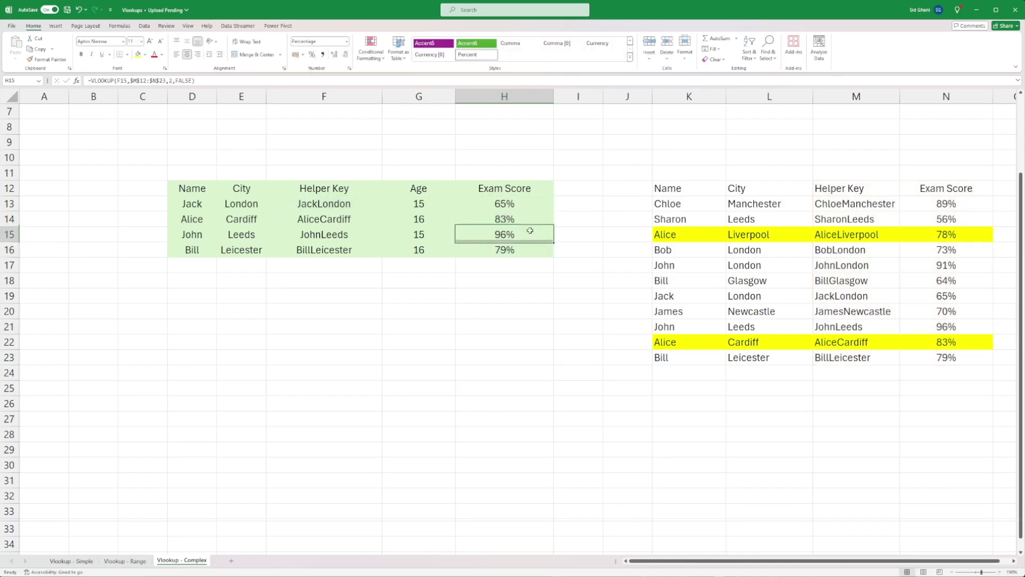
Step: Compare the helper key and score in F14 and H14 with the highlighted lookup rows K22:N22 and K15:N15
left_click(337, 217)
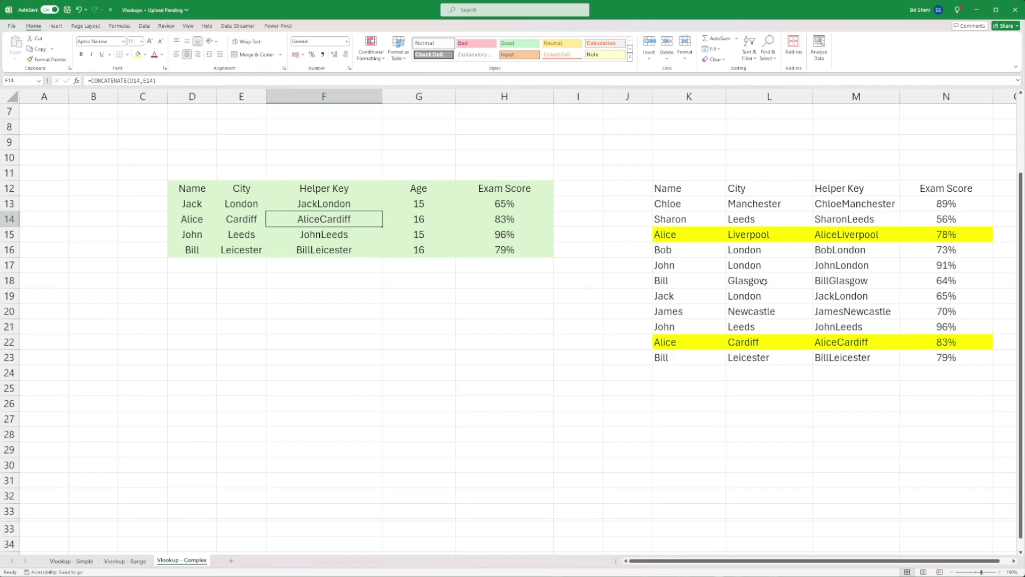
left_click(504, 220)
left_click(331, 219)
left_click_drag(692, 341, 926, 337)
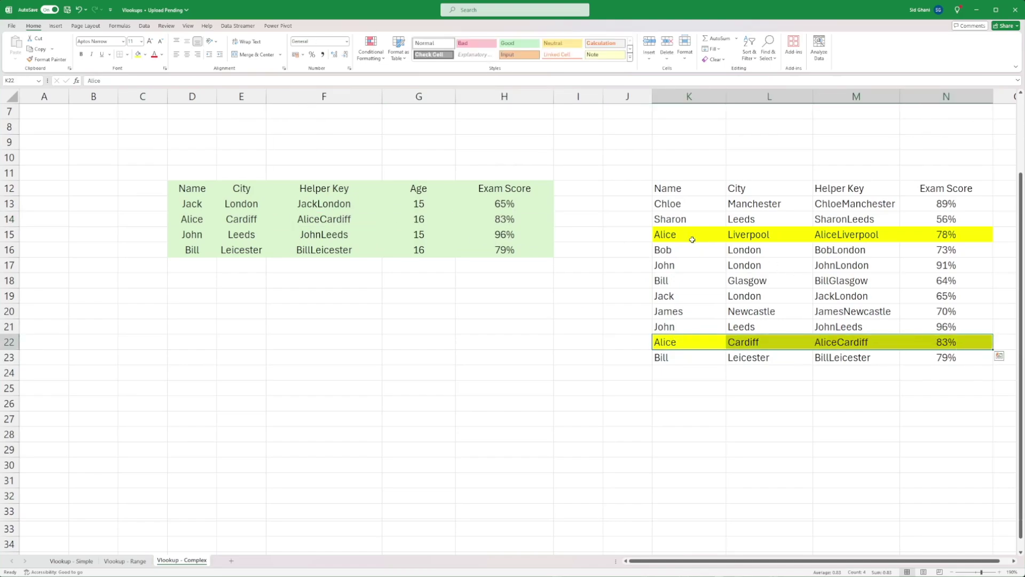
left_click_drag(693, 238, 925, 237)
left_click(944, 344)
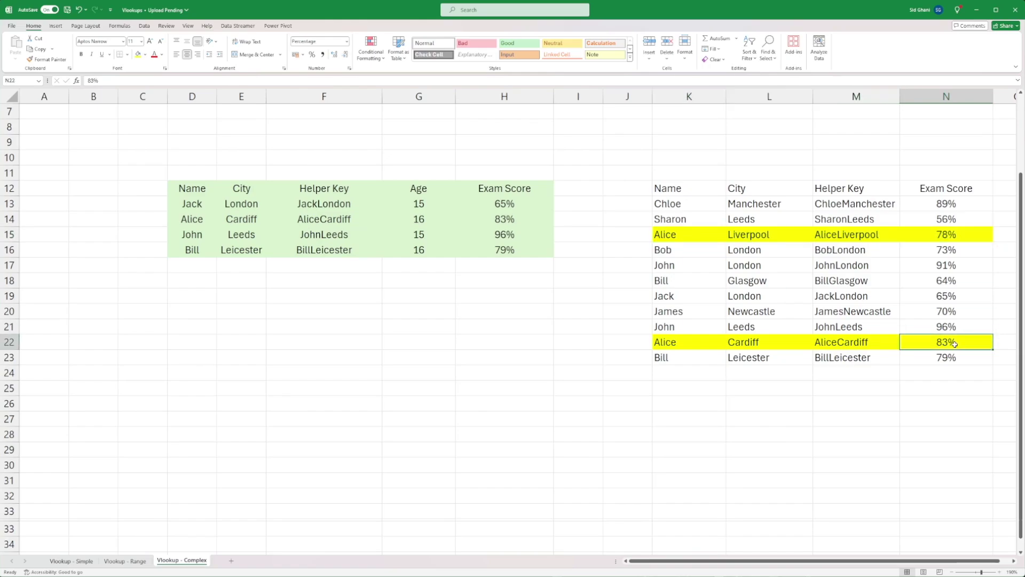
left_click_drag(502, 217, 357, 219)
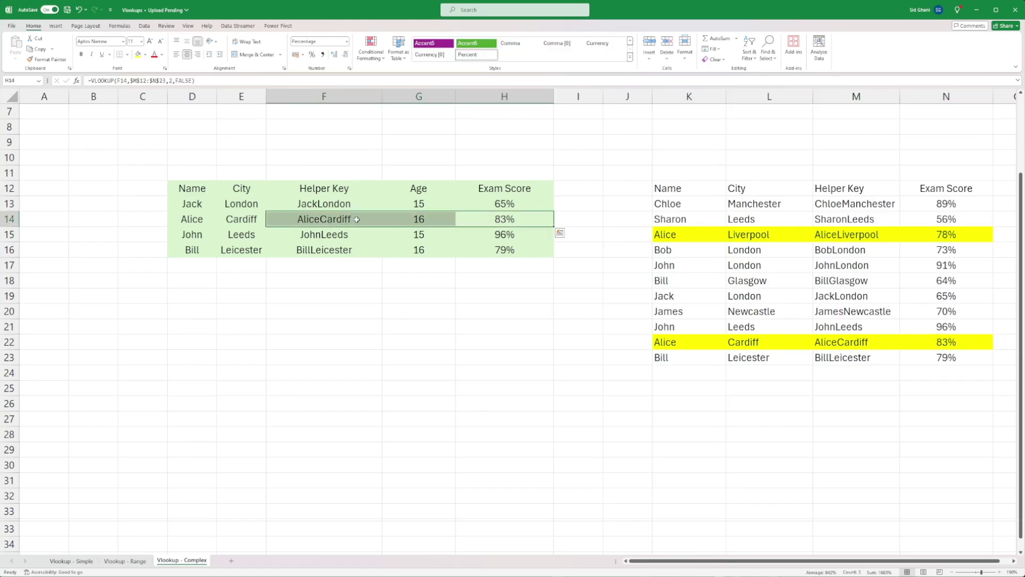
left_click(573, 258)
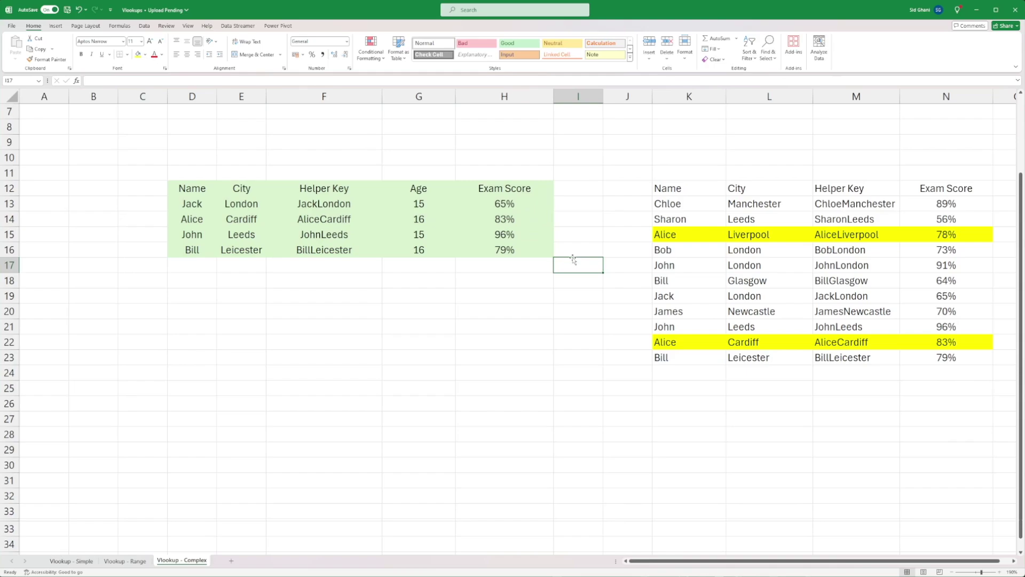